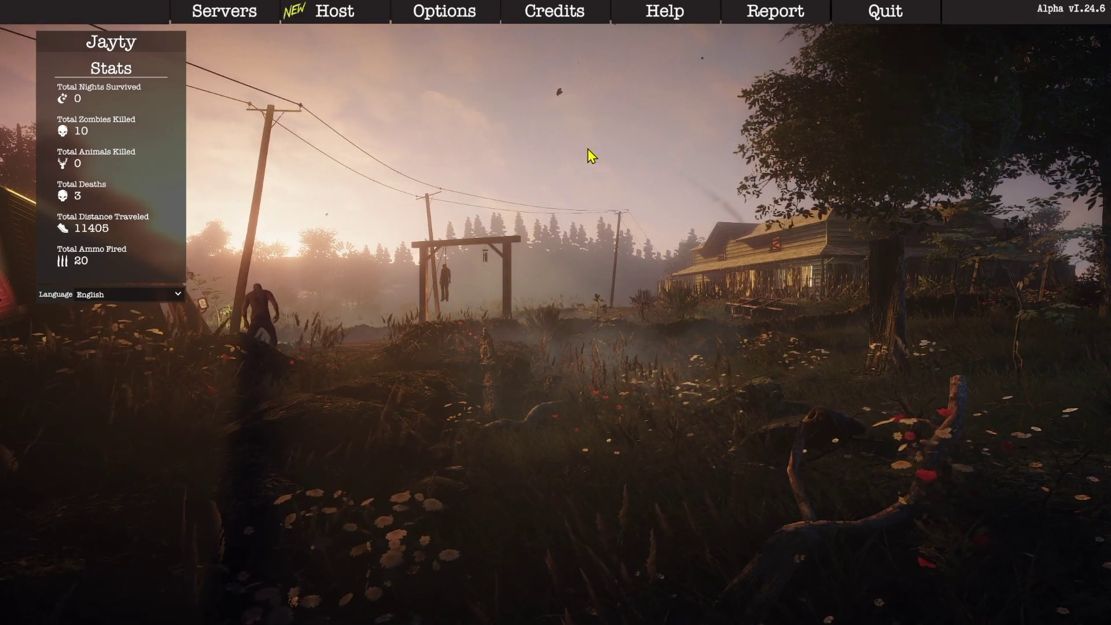
Open the Host page to show the World Saves list
click(346, 16)
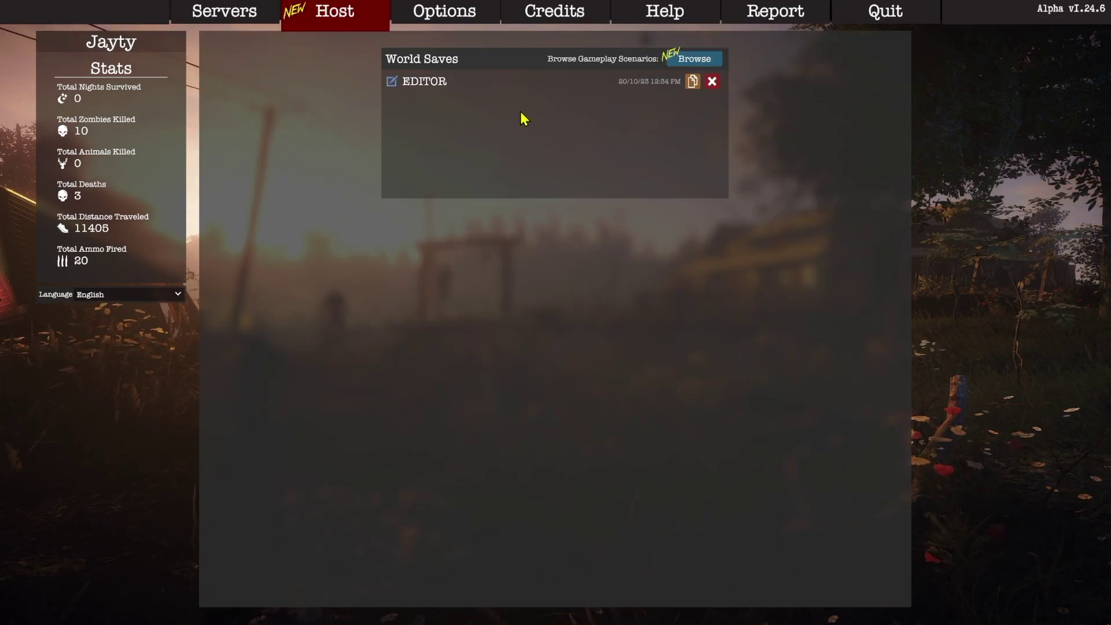
Select the EDITOR save and browse Workshop scenarios, checking Official before returning to Most Popular
click(453, 82)
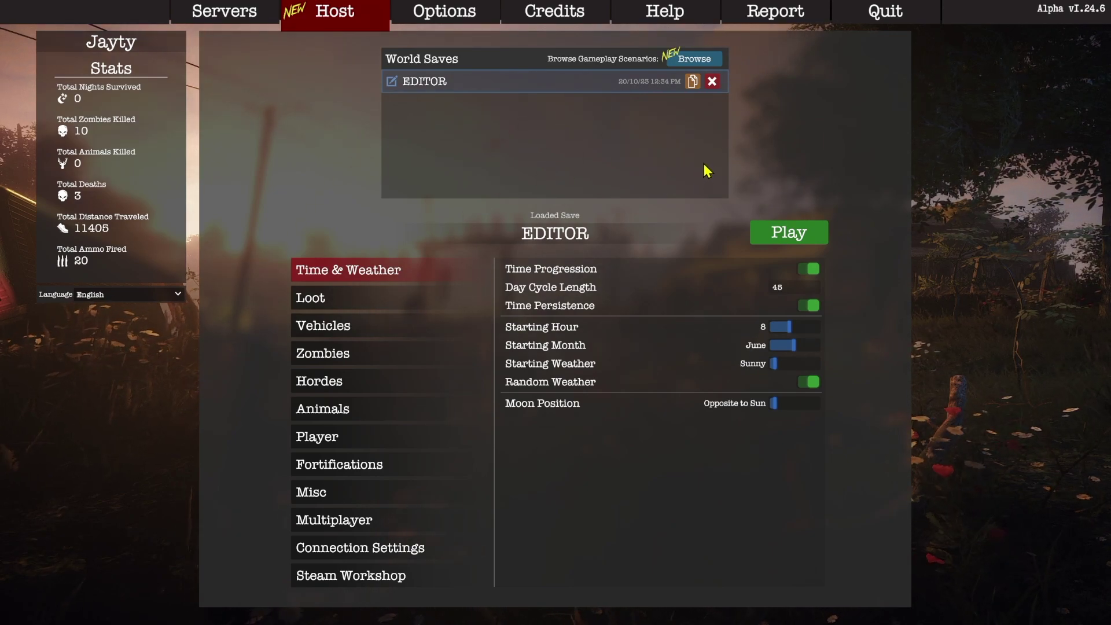
click(700, 60)
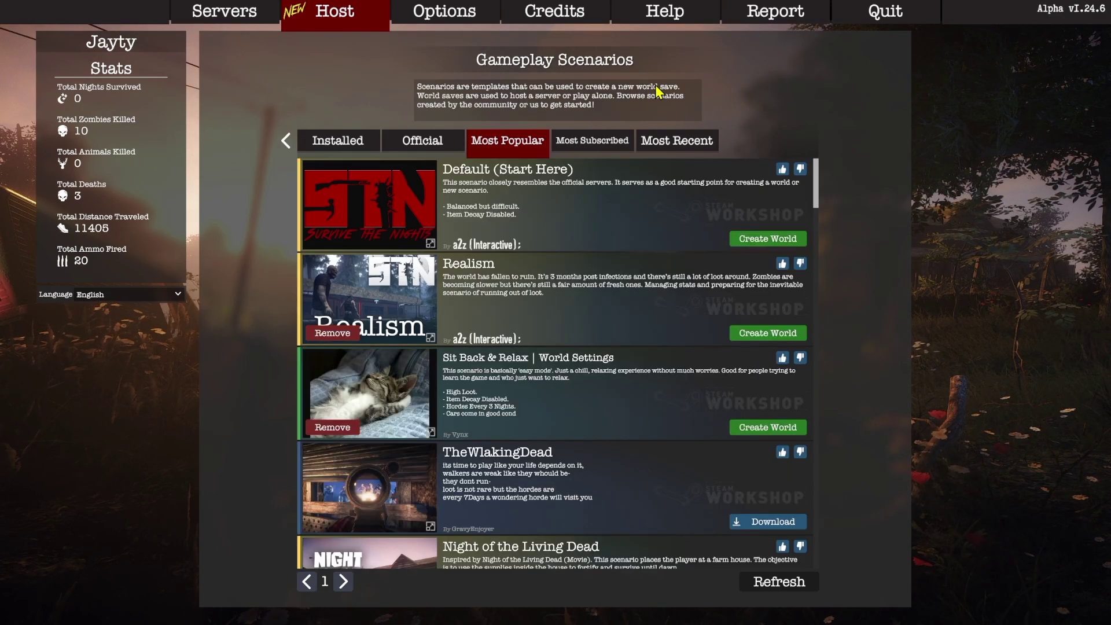
click(396, 141)
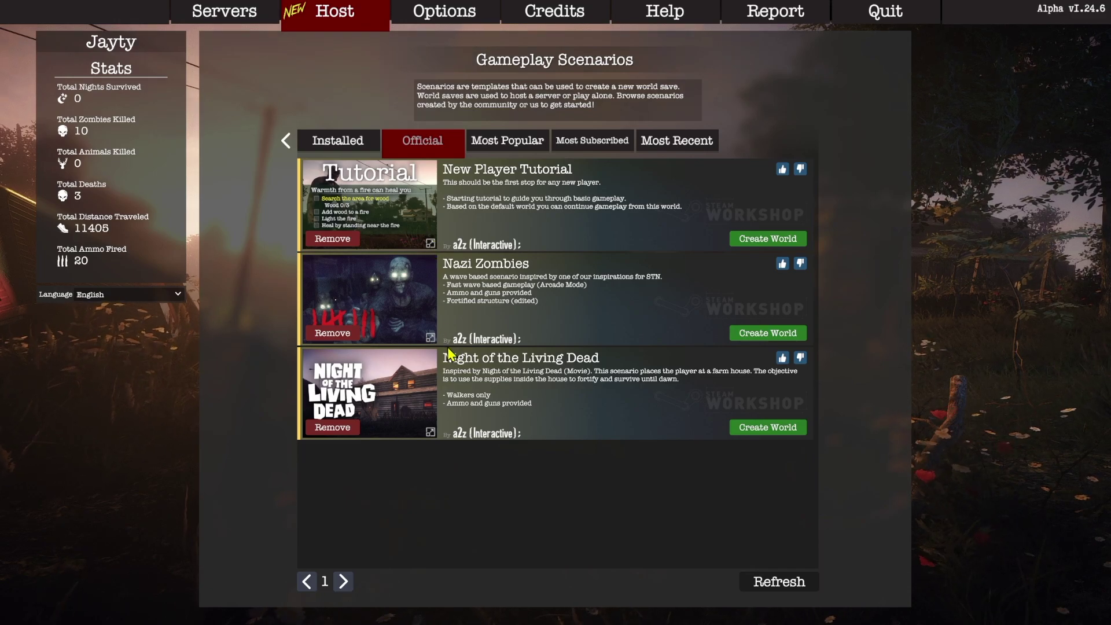
click(496, 144)
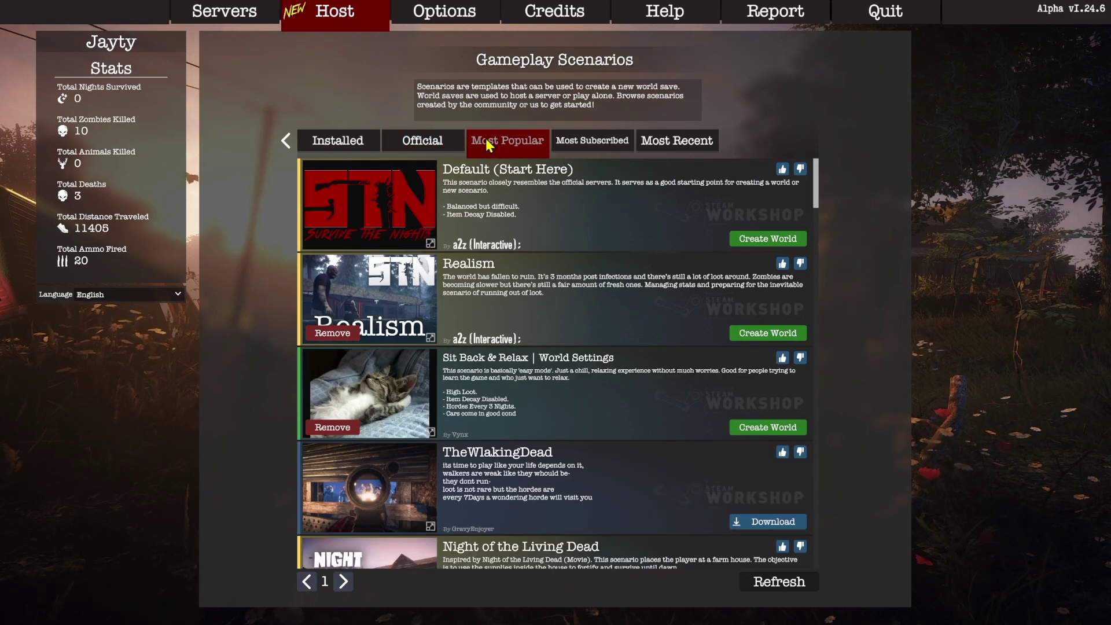
Scroll the Most Popular list and open the Night of the Living Dead workshop page
scroll(533, 209, down, 3)
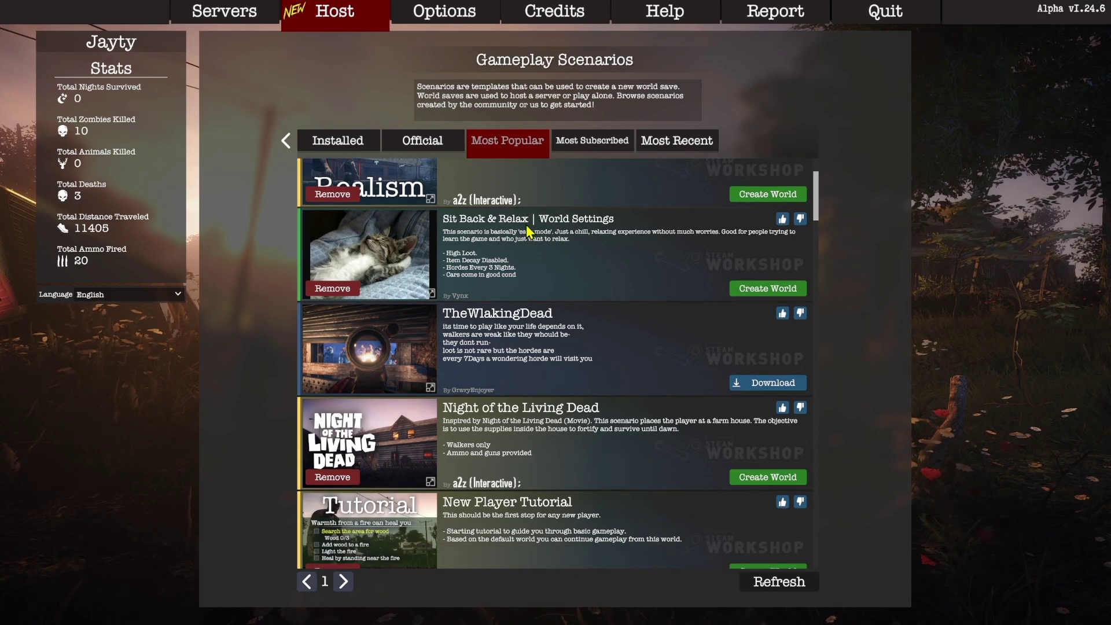
scroll(524, 235, down, 1)
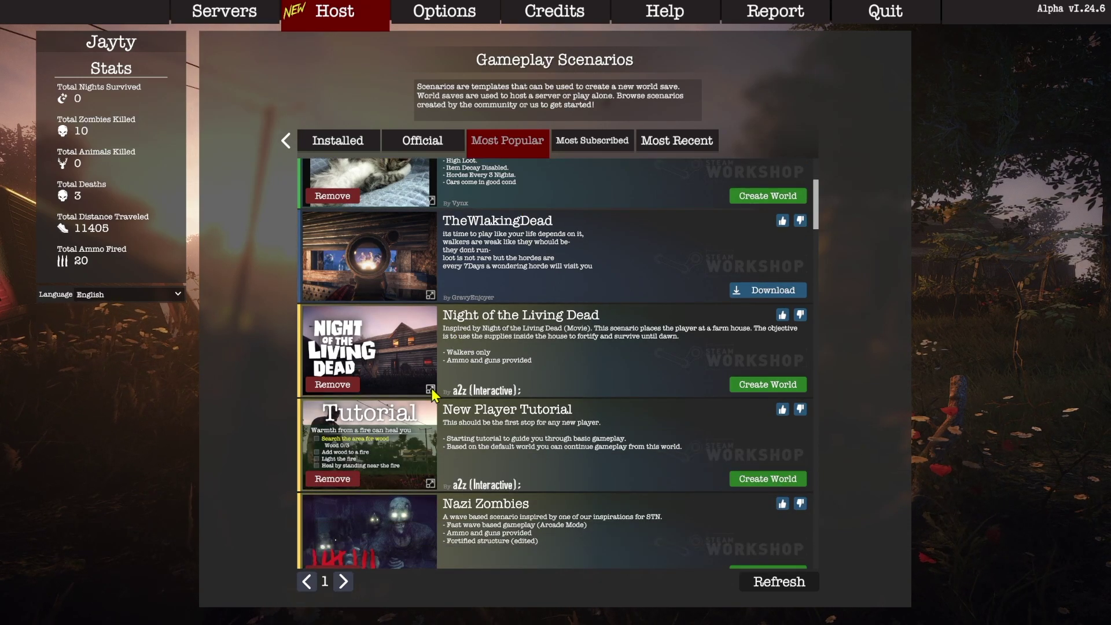
click(431, 391)
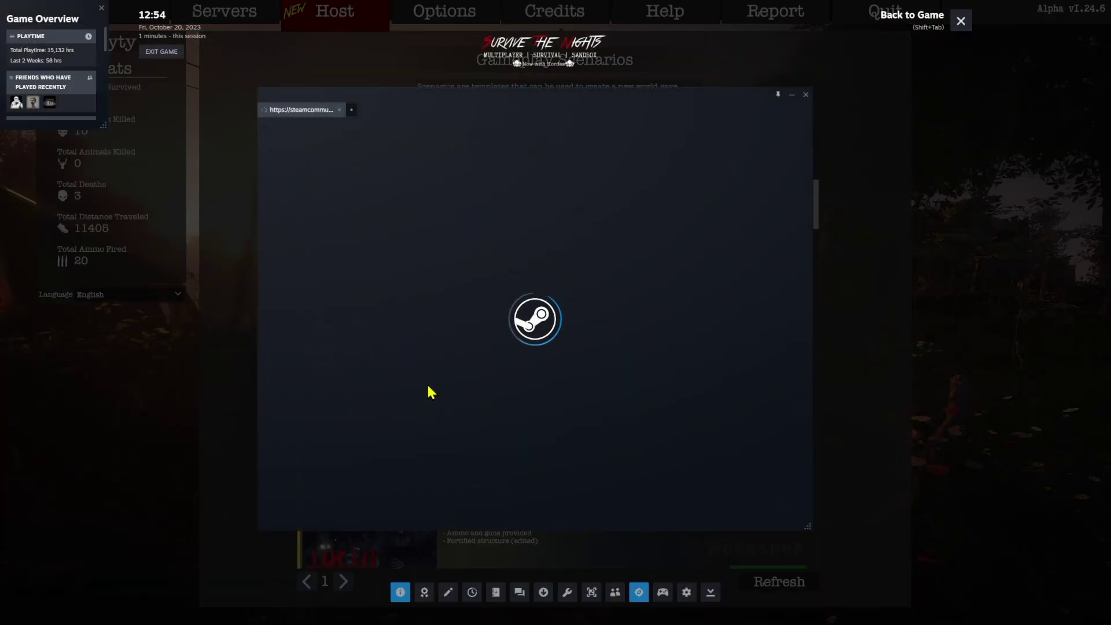
Scroll through the Night of the Living Dead page, then close it and return to the game
scroll(707, 325, down, 8)
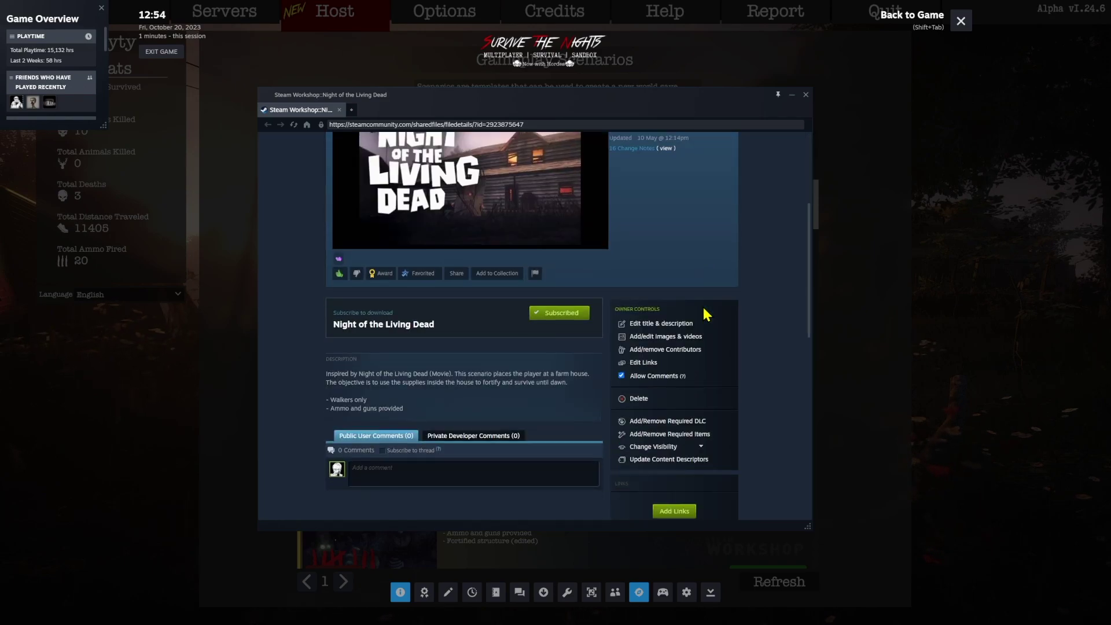
scroll(595, 293, down, 5)
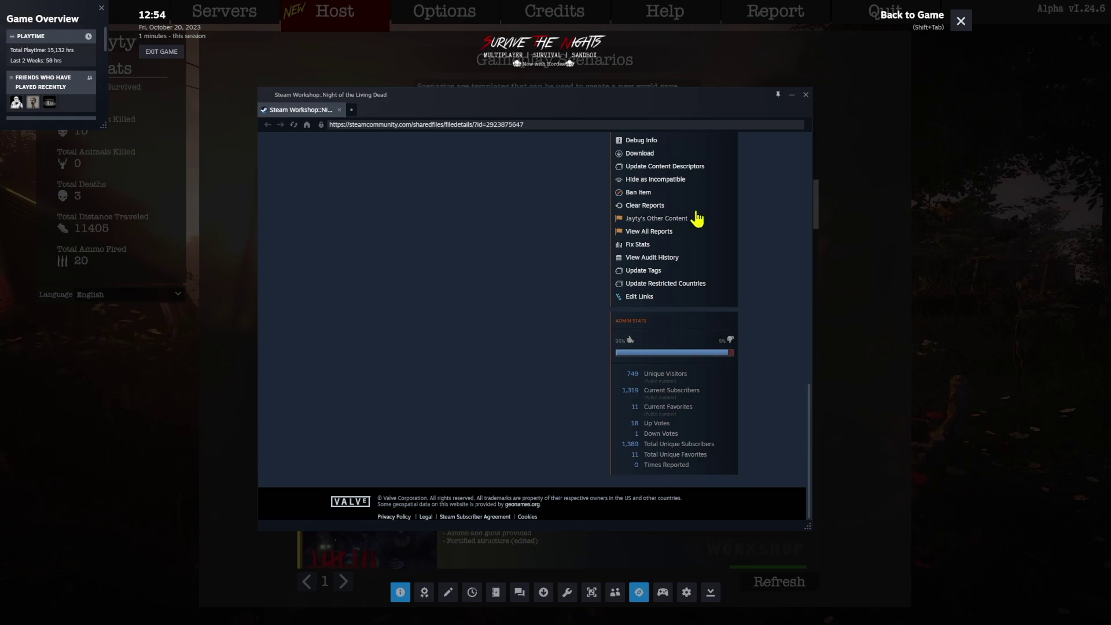
click(805, 94)
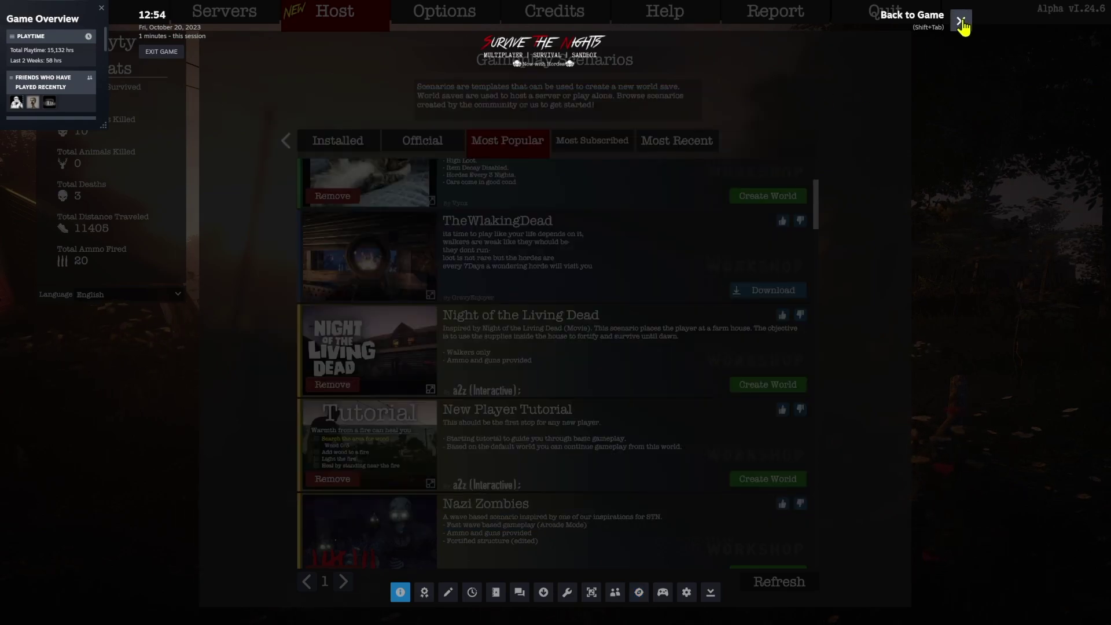
click(960, 19)
Create a world from Default (Start Here) named 'Nazi Zombies: Hunters Cabin'
scroll(492, 393, up, 1)
scroll(480, 403, up, 2)
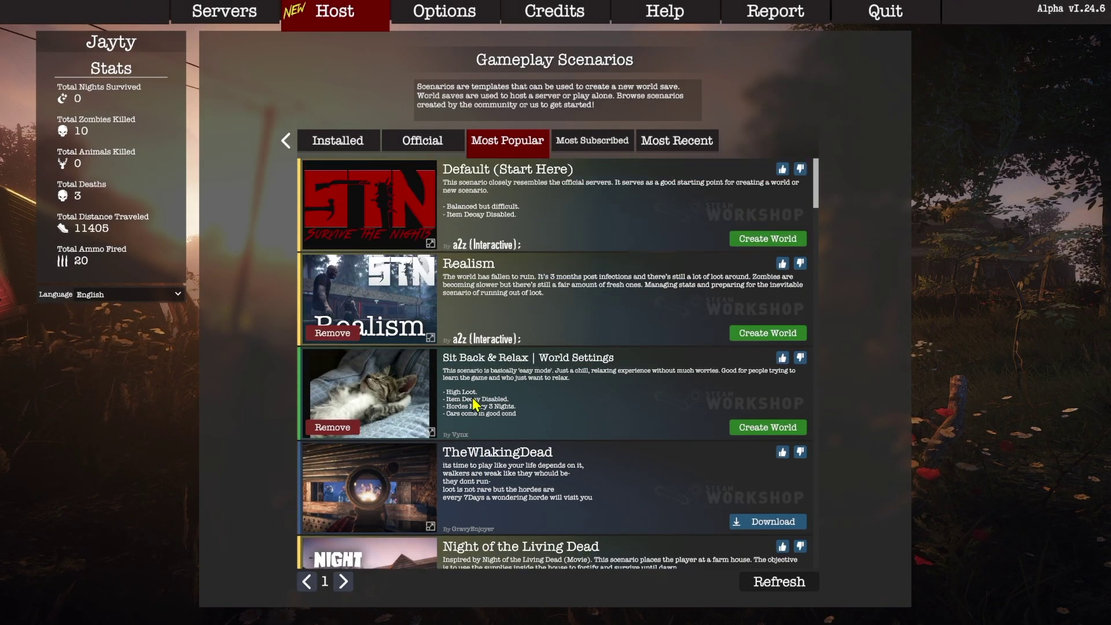
click(746, 239)
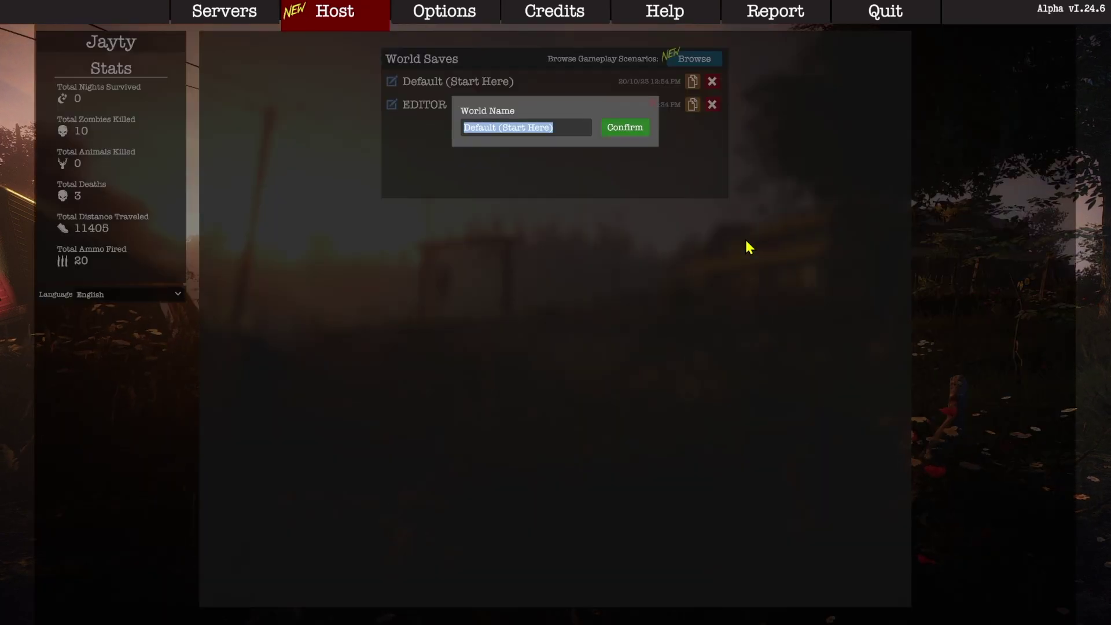
text(N)
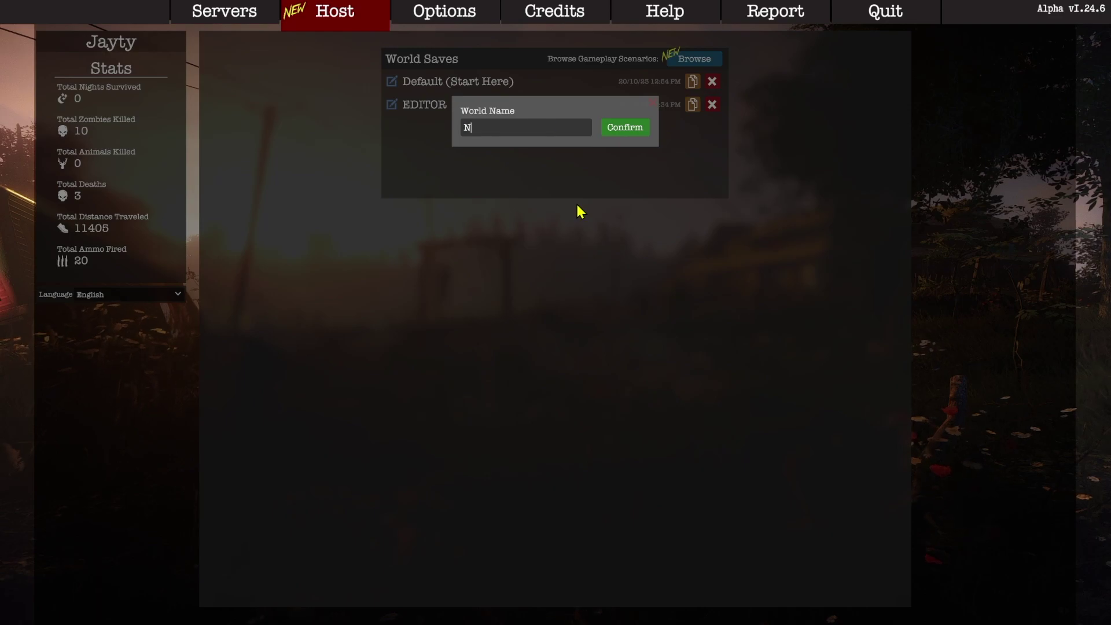
text(azi Zombies: )
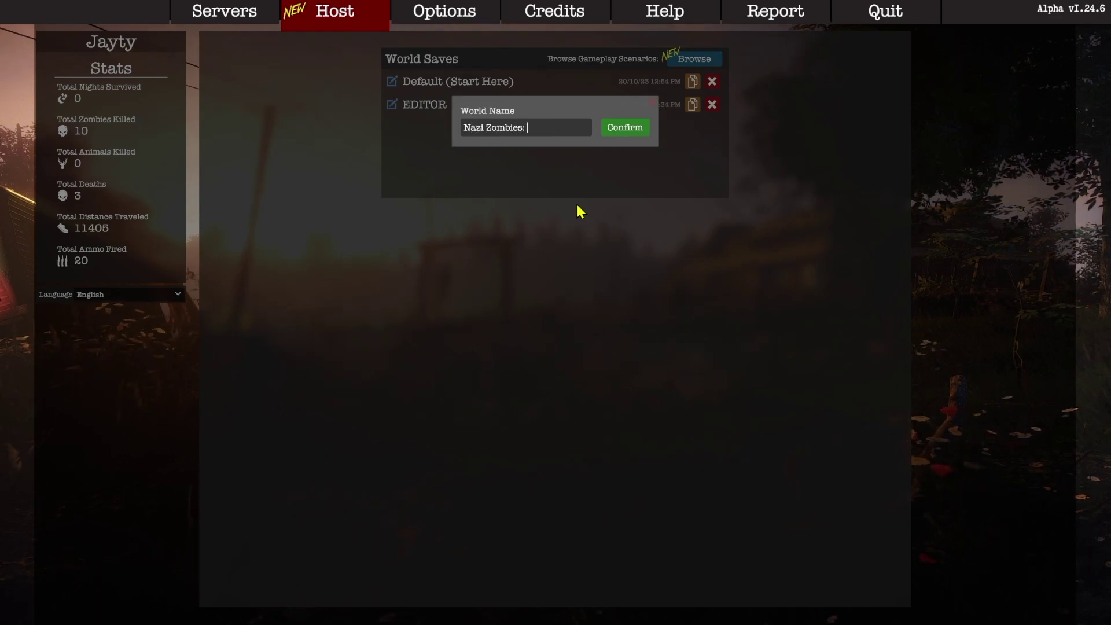
text(Hunters Cabin)
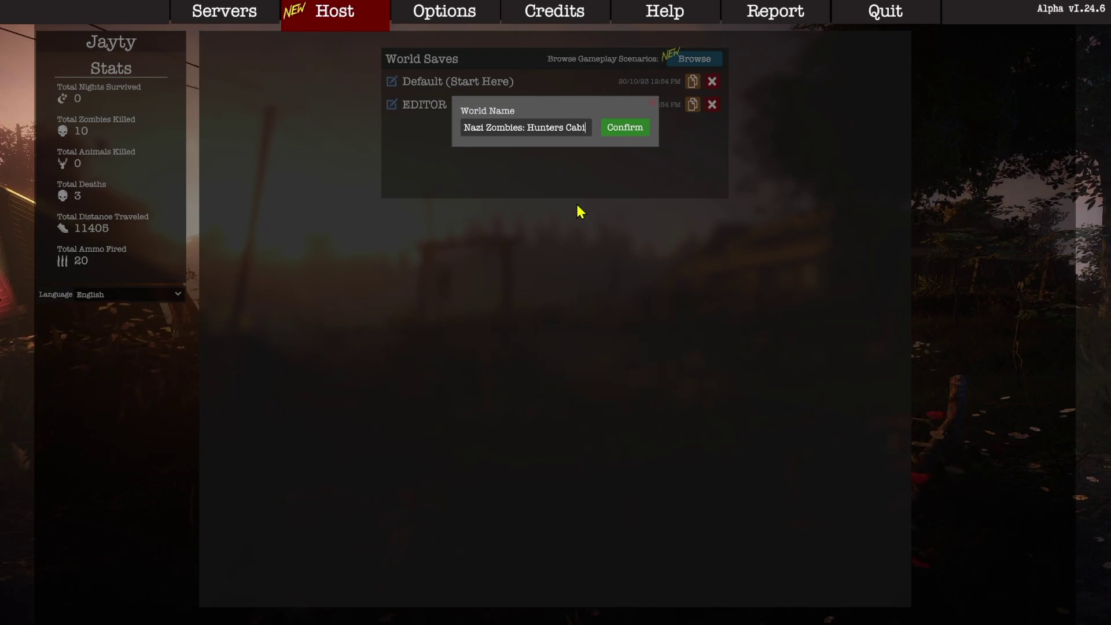
click(626, 130)
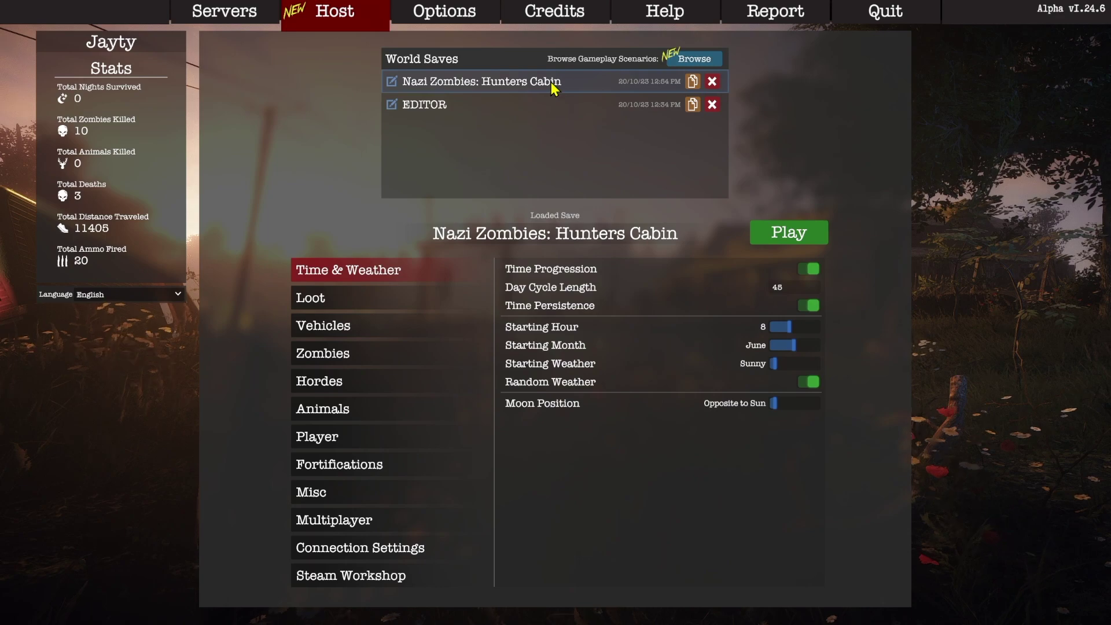
Turn off Time Progression and Random Weather, set Starting Hour to 12, and adjust moon position
click(813, 268)
drag(791, 289, 797, 290)
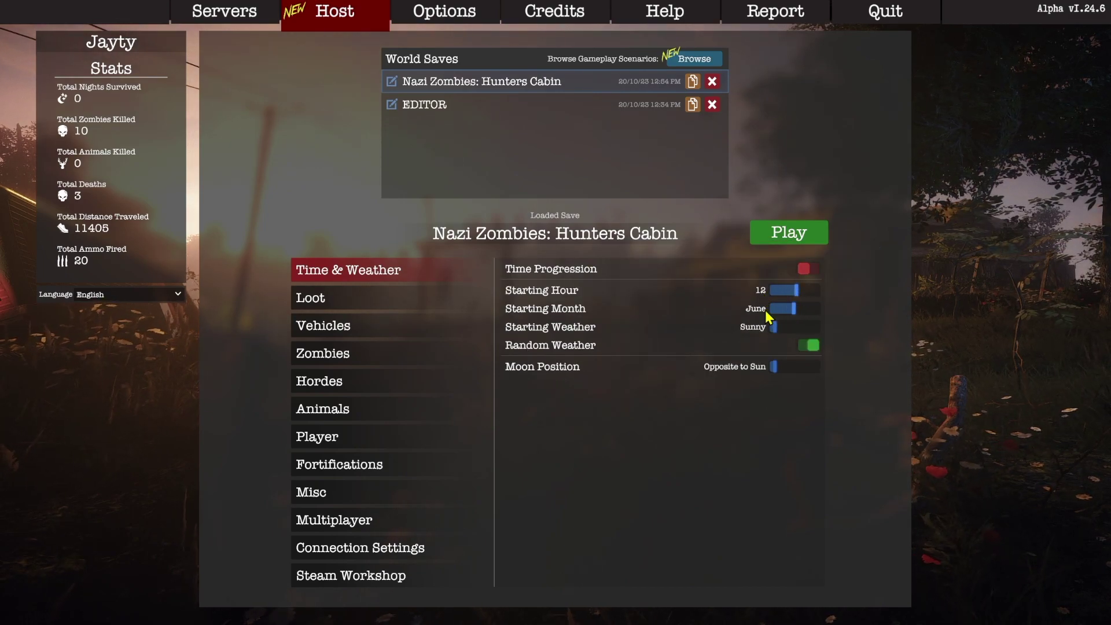
click(807, 347)
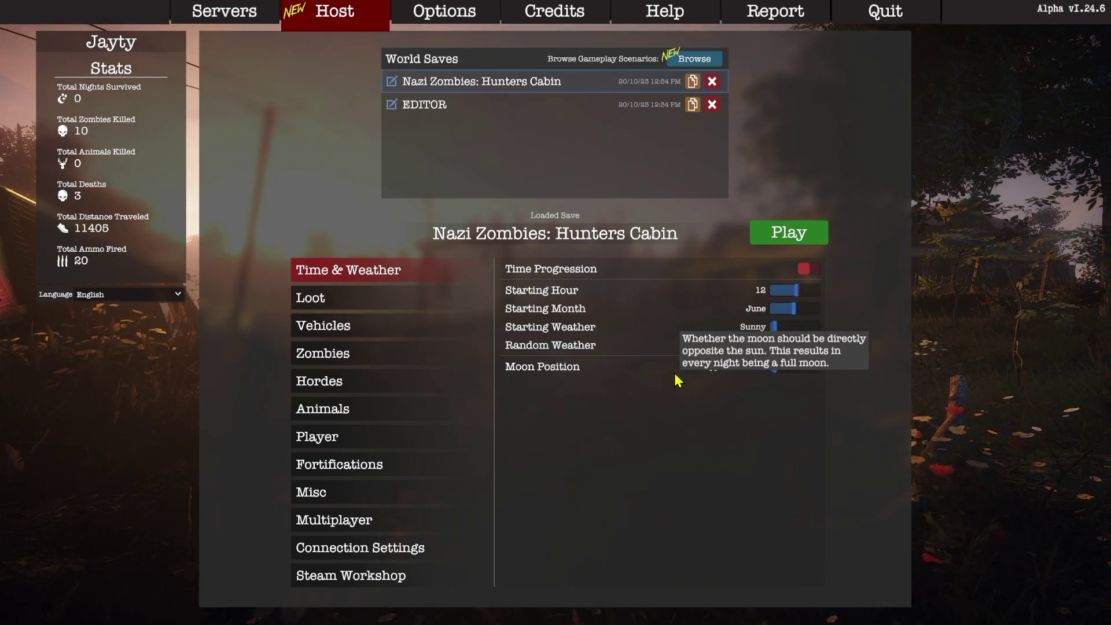
mouse_move(774, 370)
mouse_down()
mouse_move(821, 372)
mouse_move(774, 367)
mouse_up()
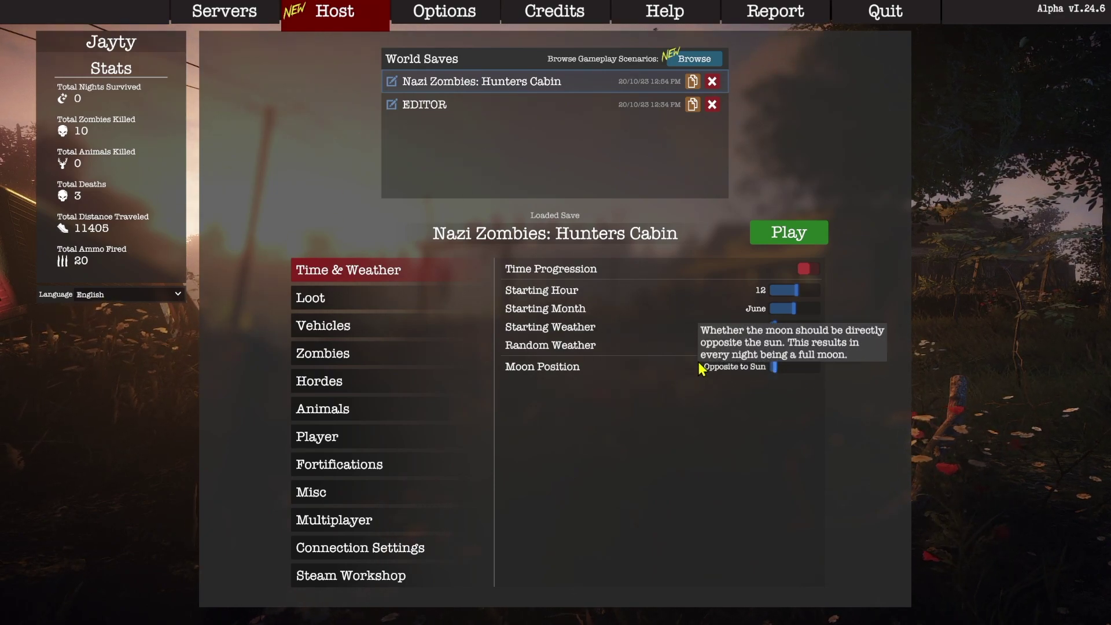
click(364, 305)
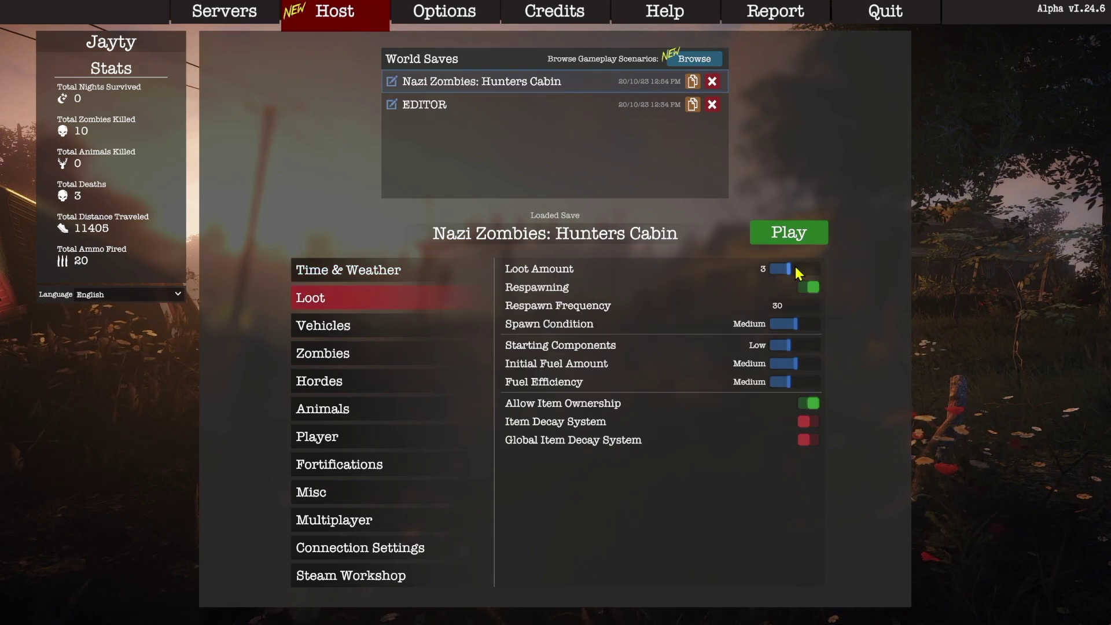
Set Loot Amount to Disabled and turn off Respawning and Allow Item Ownership
drag(794, 266, 773, 268)
click(809, 288)
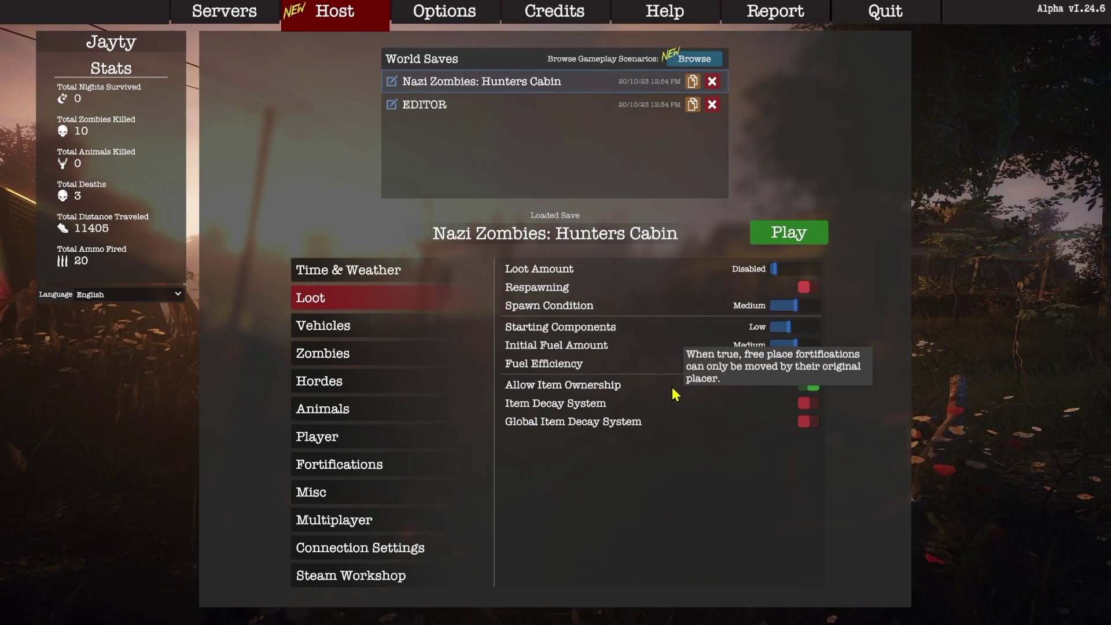
click(810, 384)
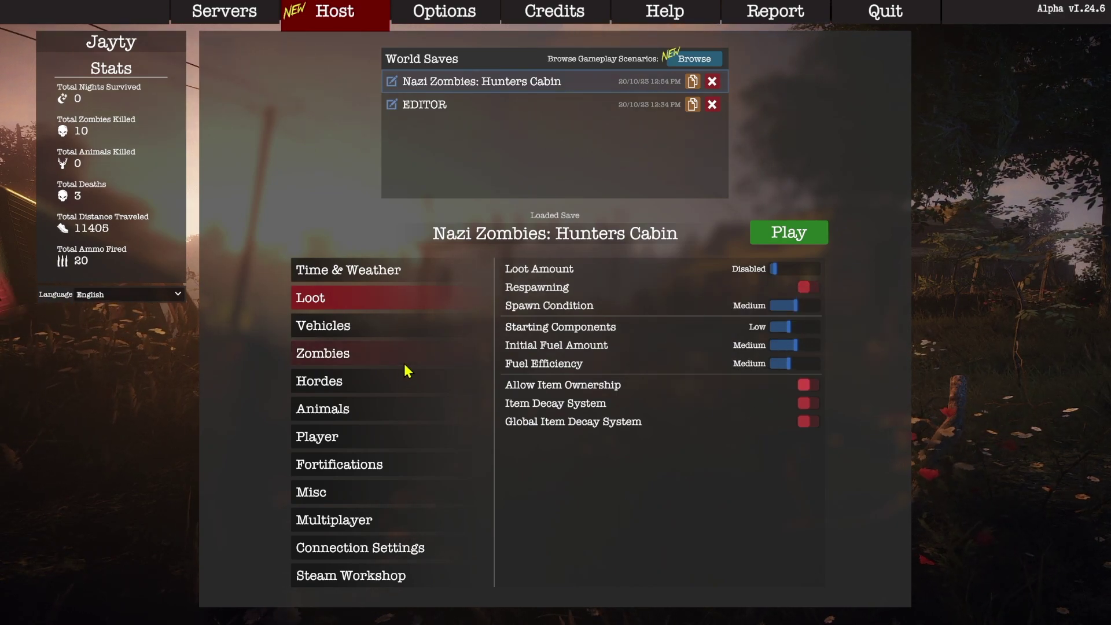
Set Zombie Amount to Disabled, leaving Headshot Only Kills off
click(356, 353)
drag(789, 269, 759, 280)
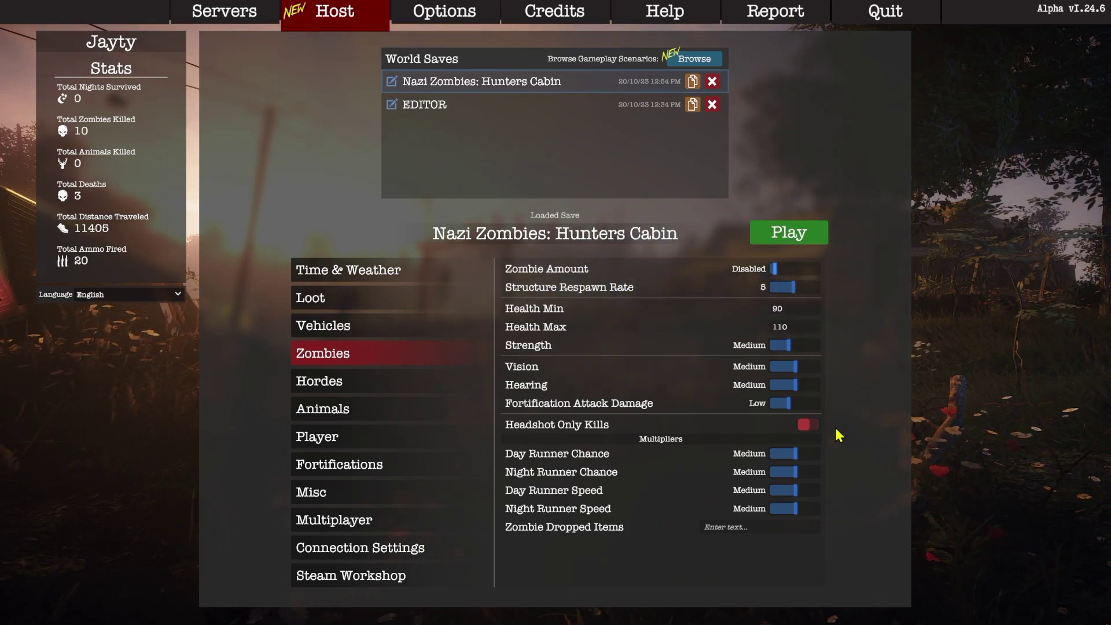
click(808, 426)
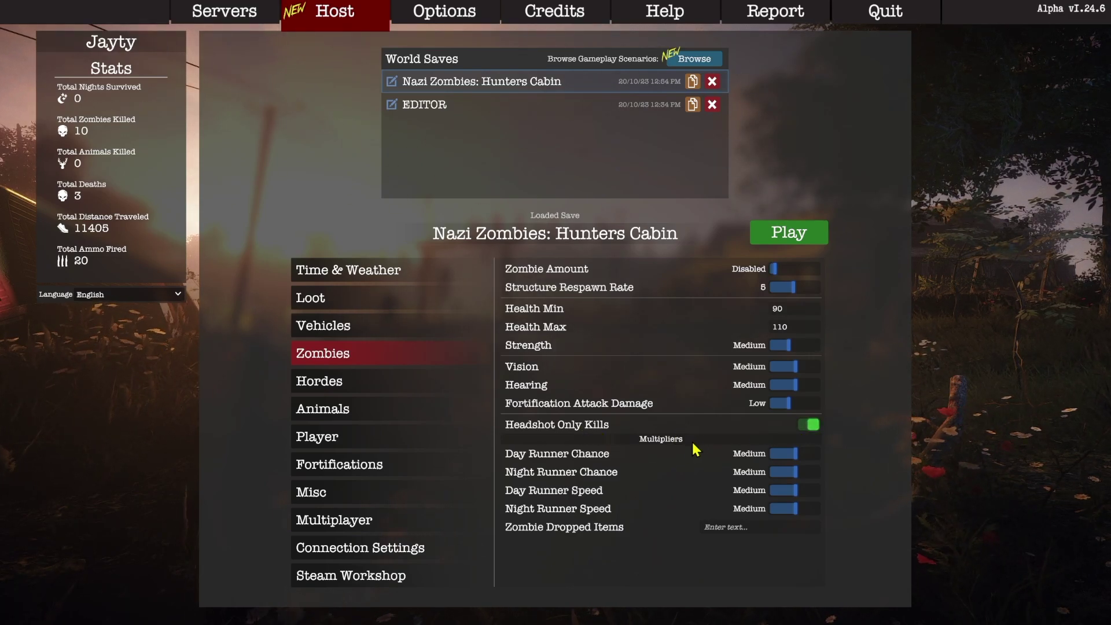
click(811, 426)
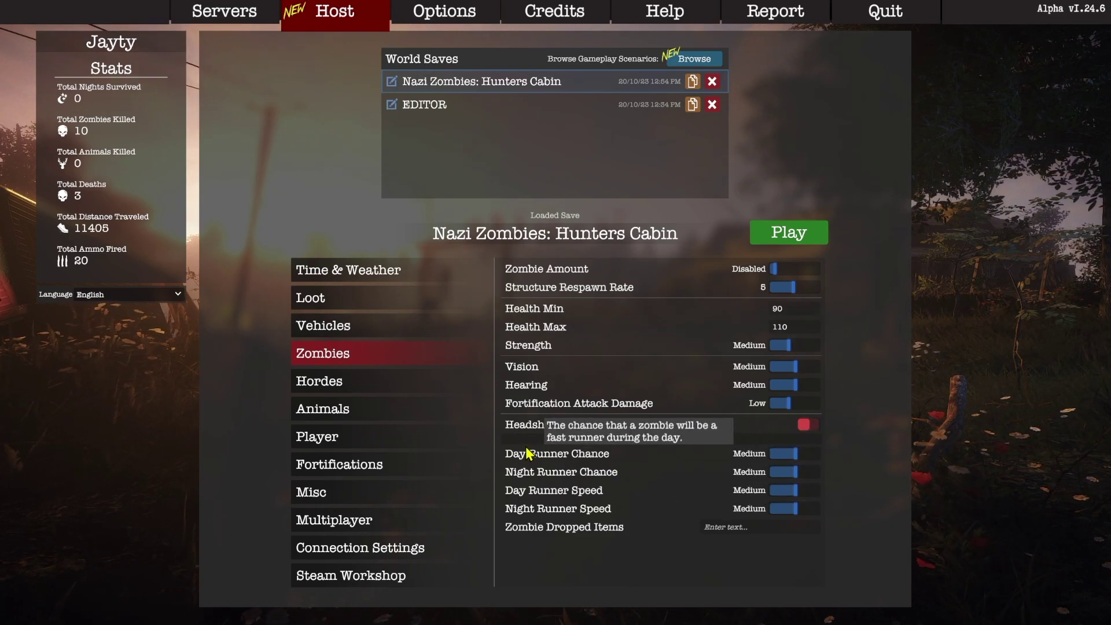
click(372, 386)
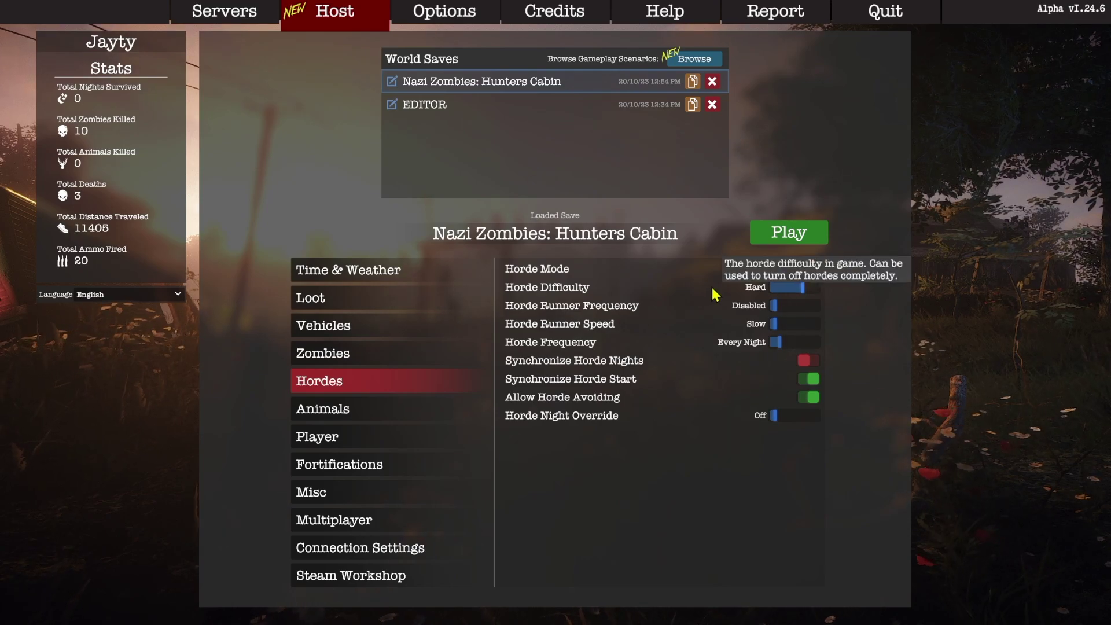
Set Horde Mode to Disabled, Items on Death to Destroy, and turn Player Nutrition off
drag(787, 269, 814, 270)
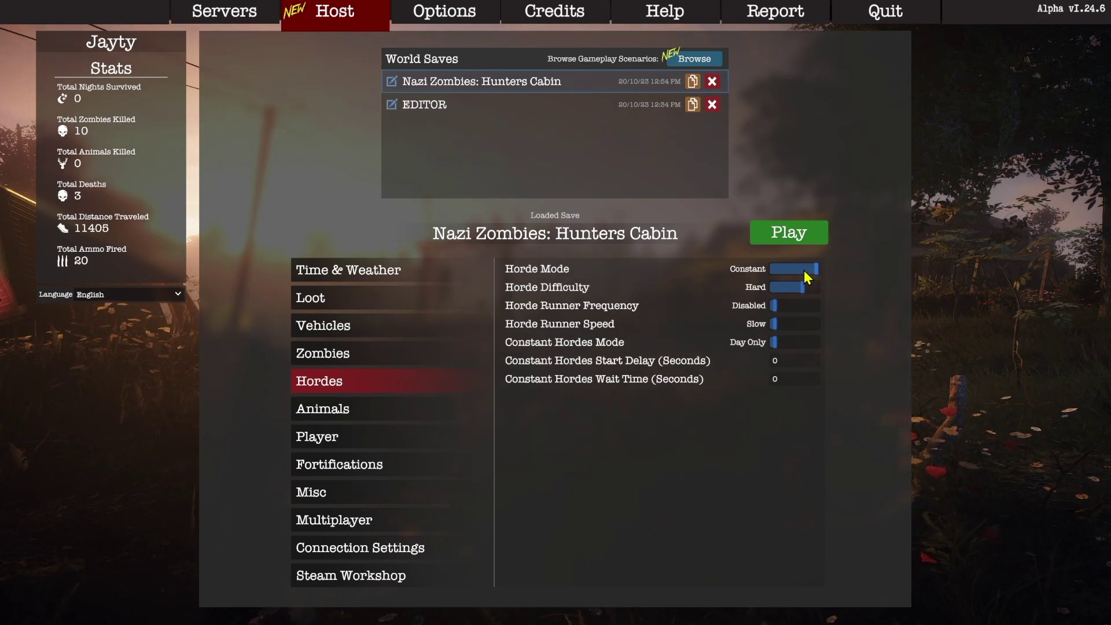
drag(810, 270, 763, 271)
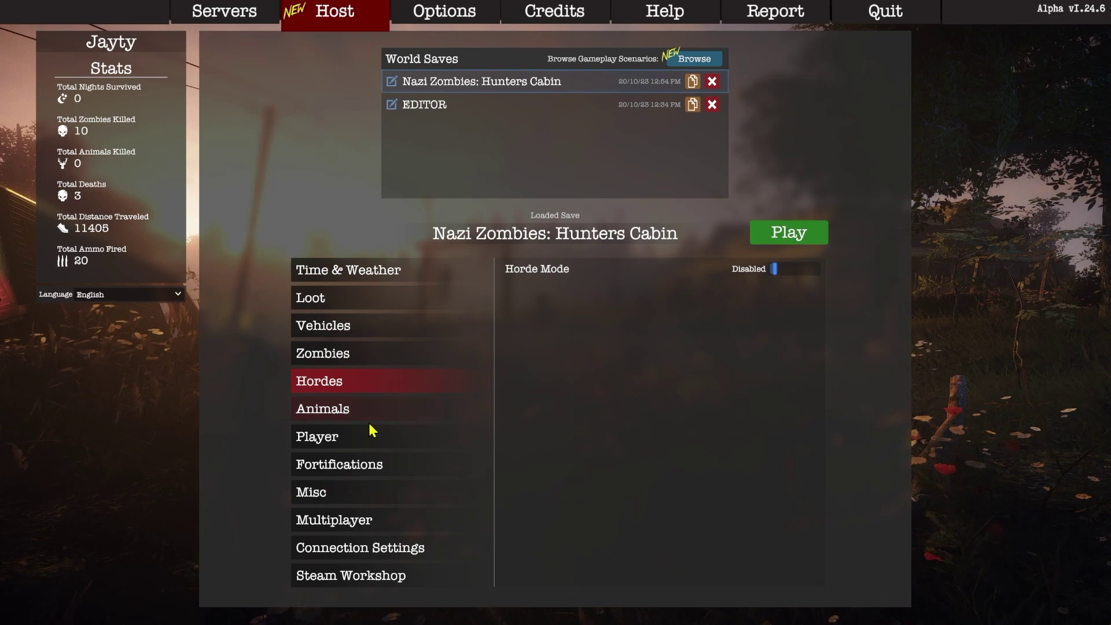
click(358, 439)
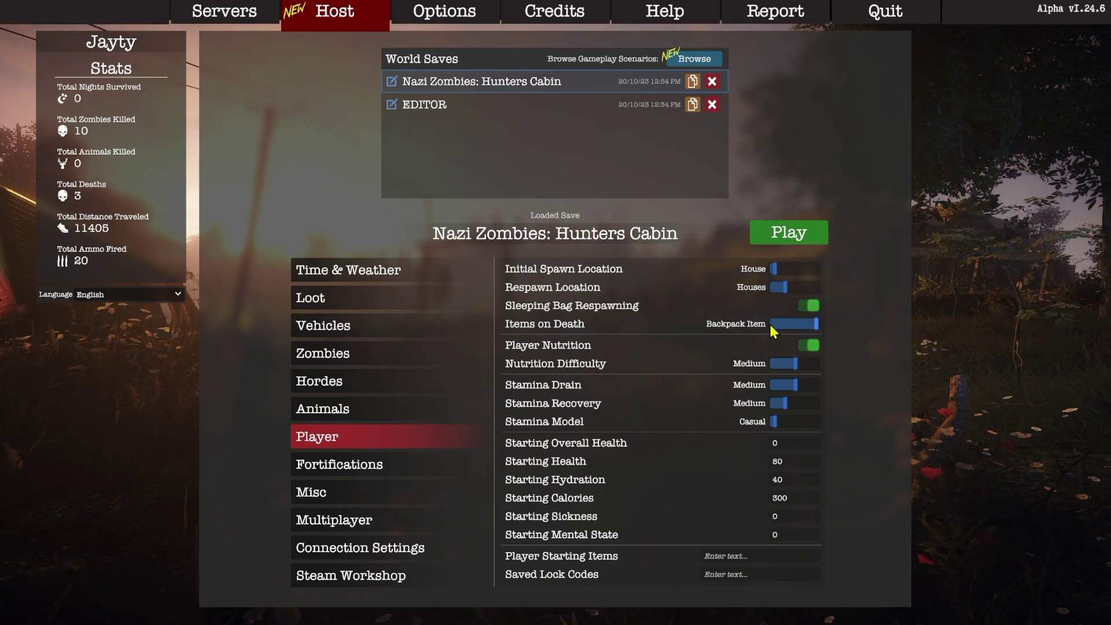
drag(814, 320, 774, 324)
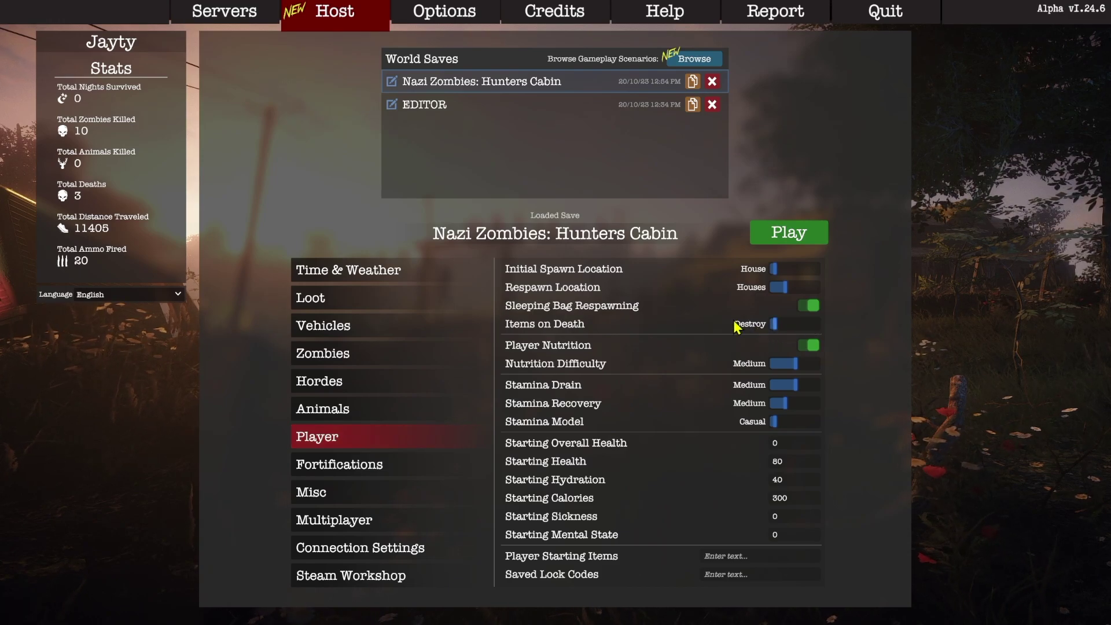
click(809, 346)
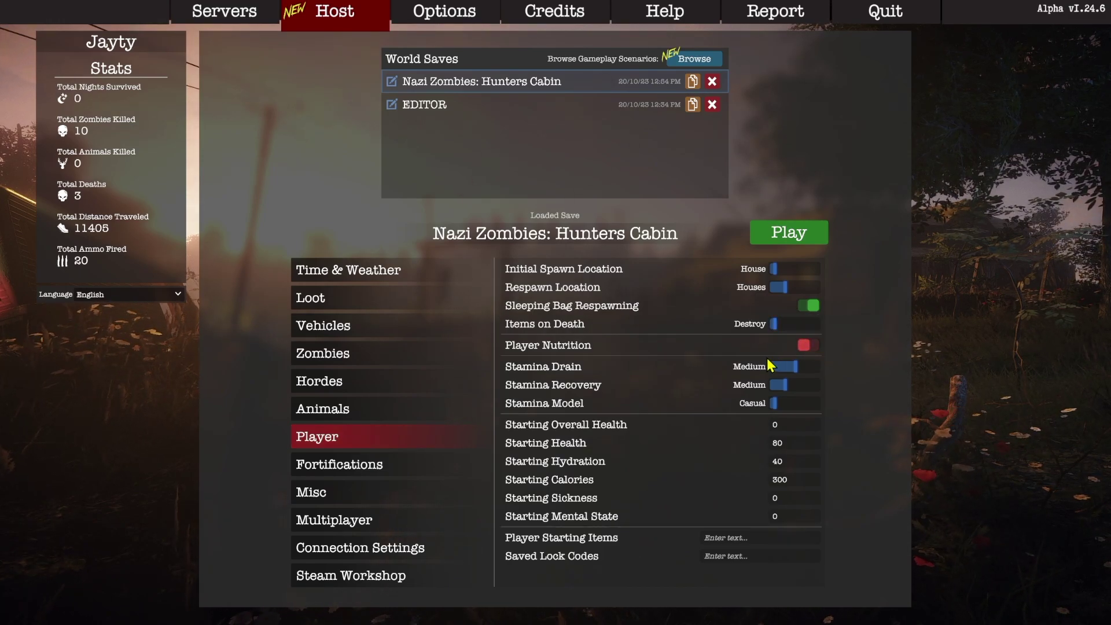
Raise fortification Tool Efficiency to Medium
click(370, 470)
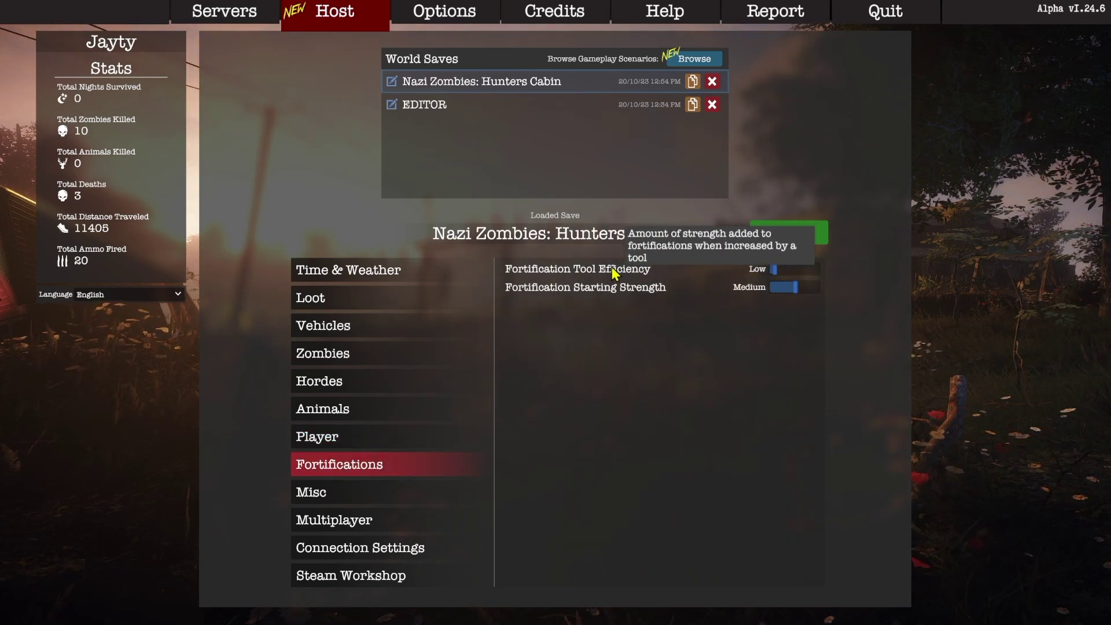
drag(774, 269, 783, 269)
mouse_move(589, 270)
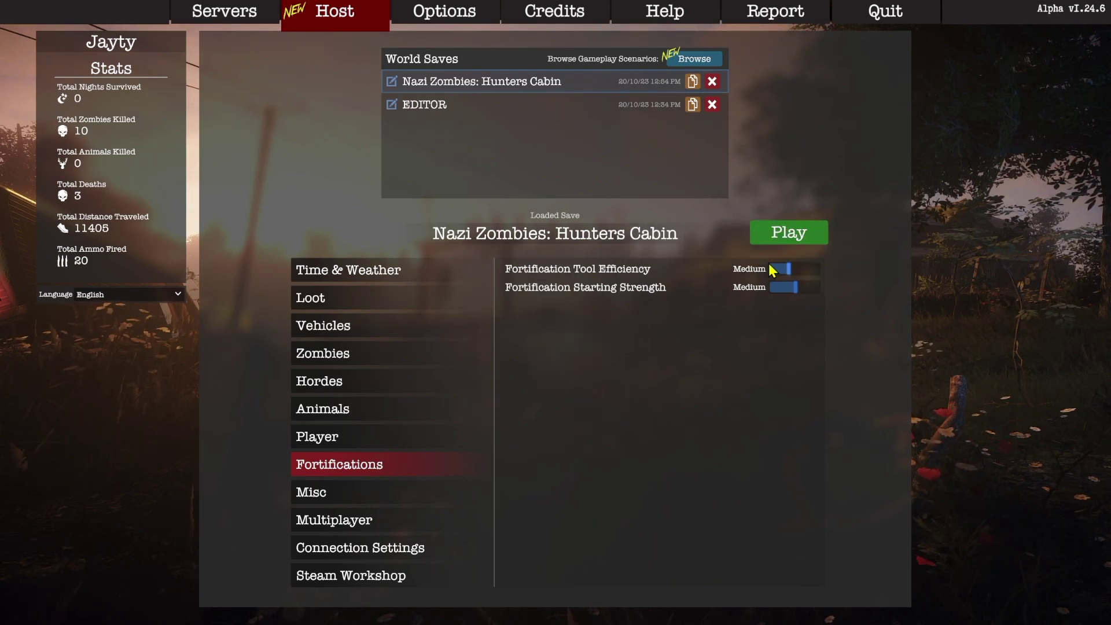
mouse_move(636, 292)
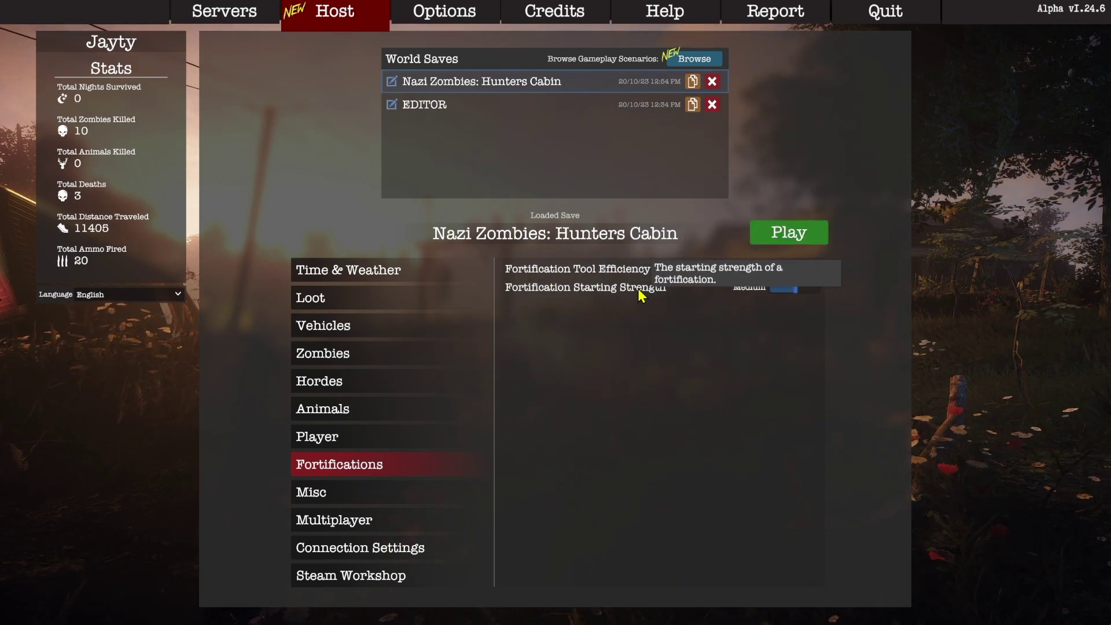
In Misc, set Tutorial to Forced Off and turn Craft Leveling off, keeping Map Access on
click(378, 490)
mouse_move(642, 324)
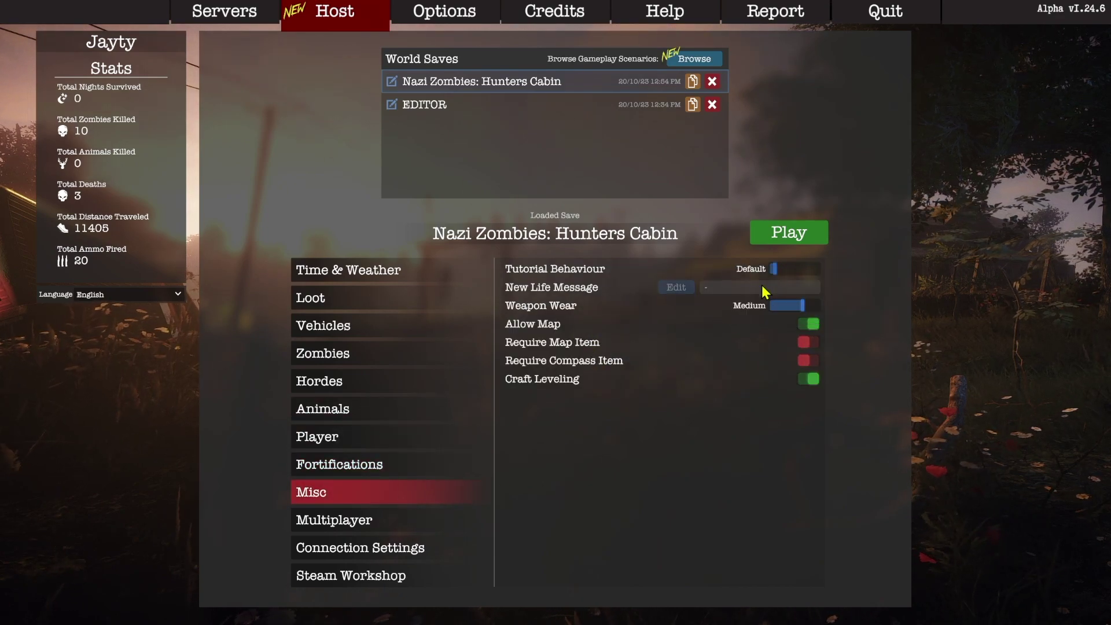
click(787, 269)
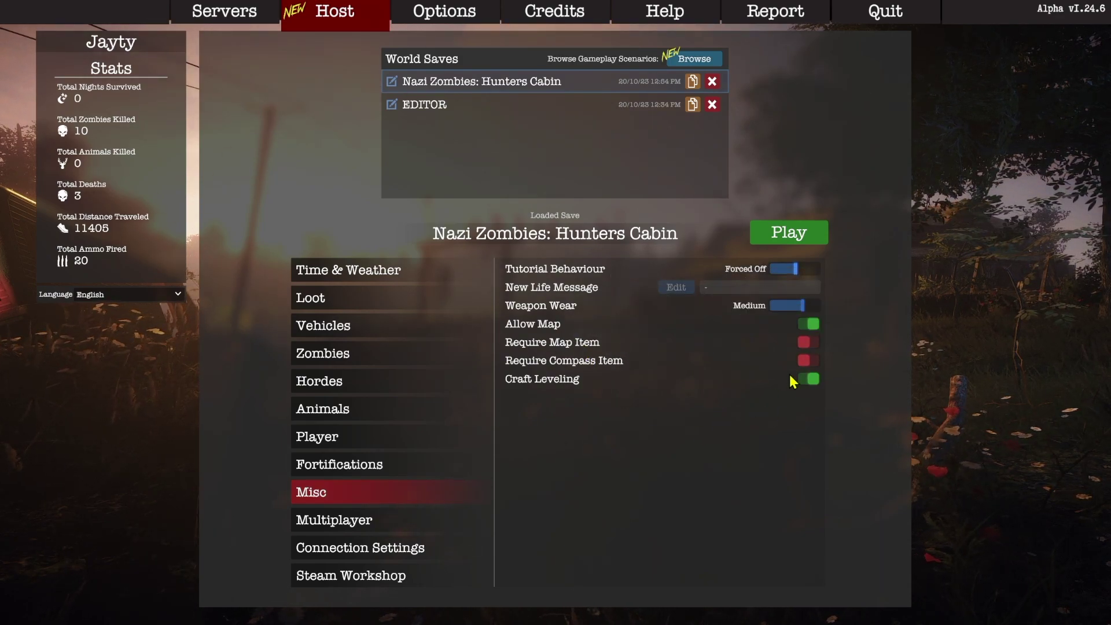
click(810, 323)
click(809, 324)
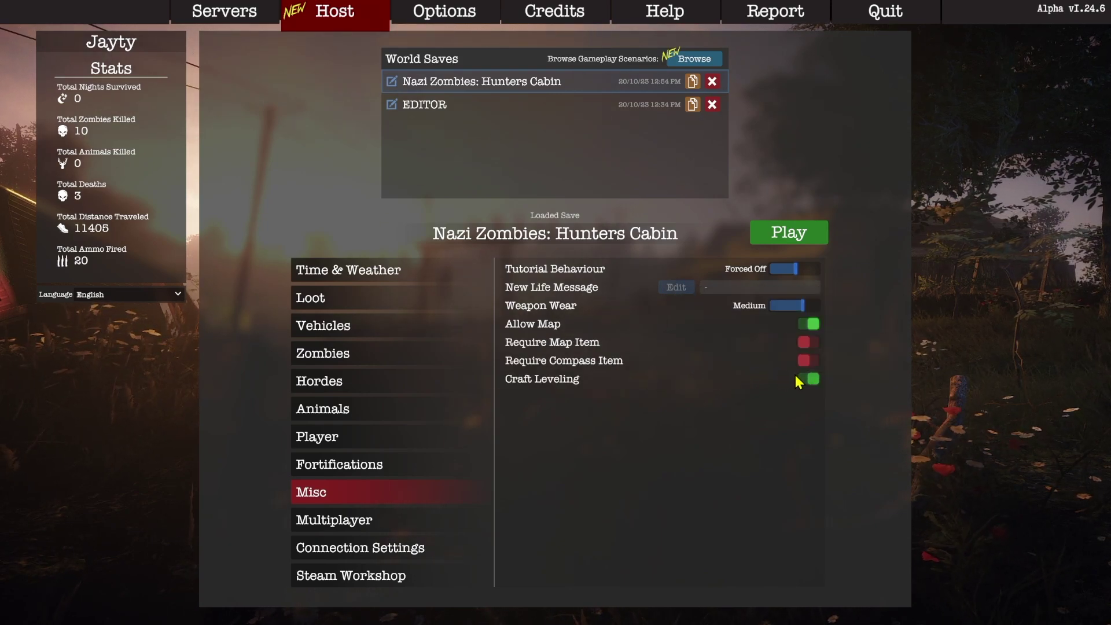
click(799, 380)
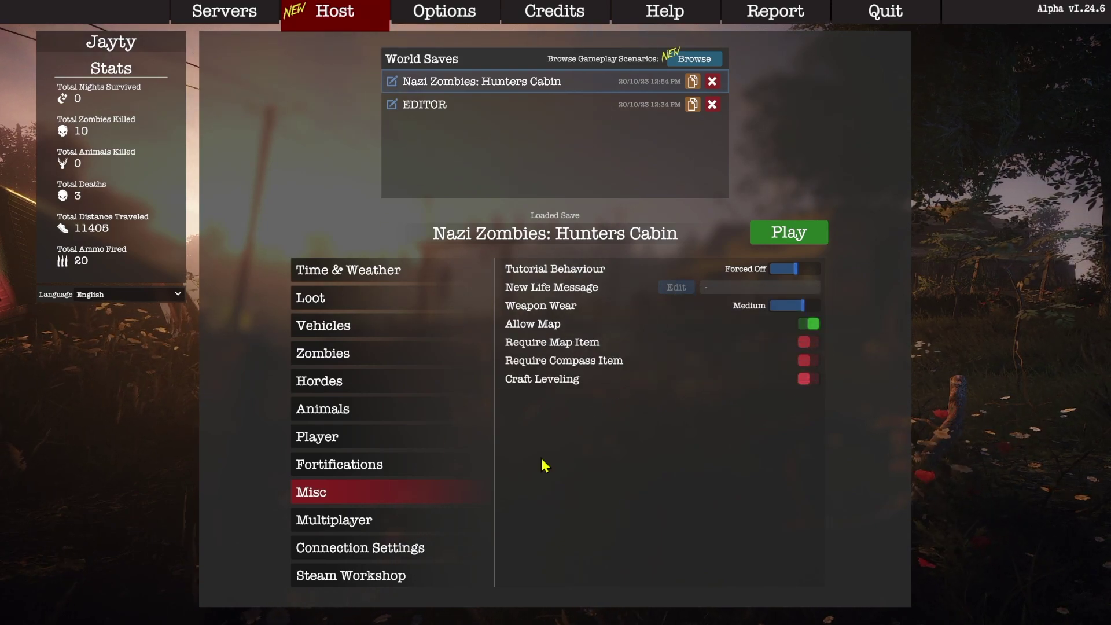
In Multiplayer, turn on Disable PvP and raise Name Tag Distance to High
click(411, 518)
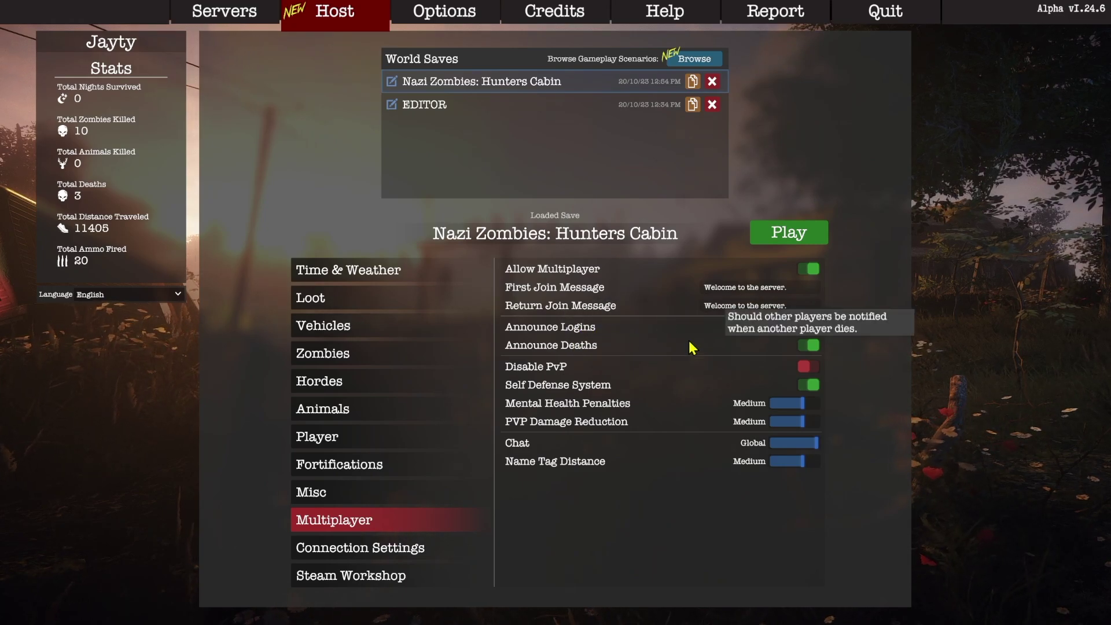
click(810, 367)
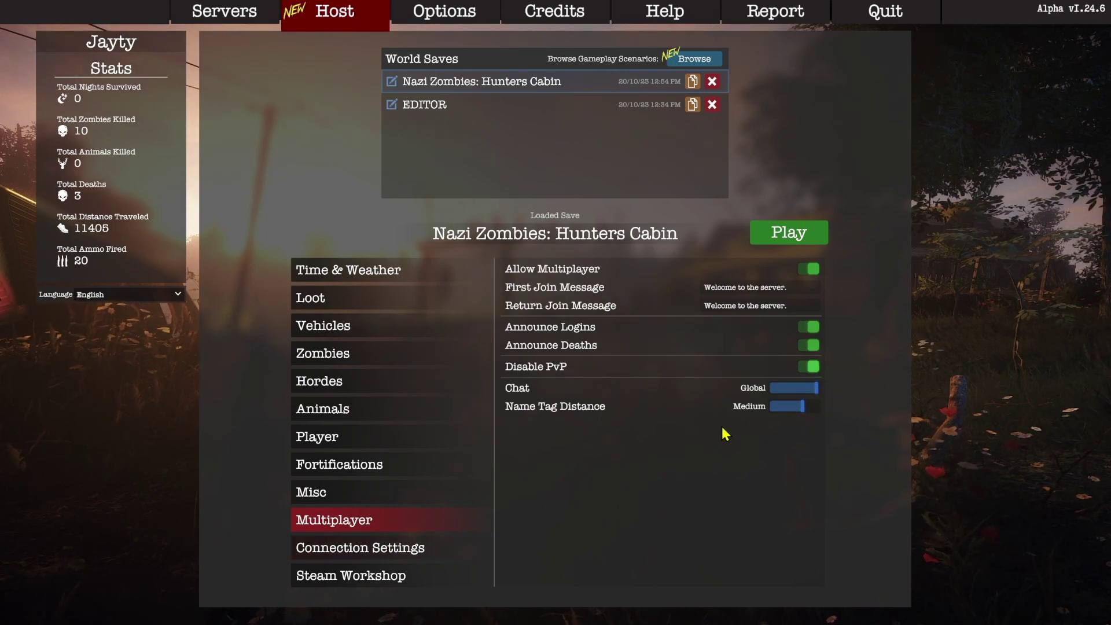
click(803, 408)
click(439, 547)
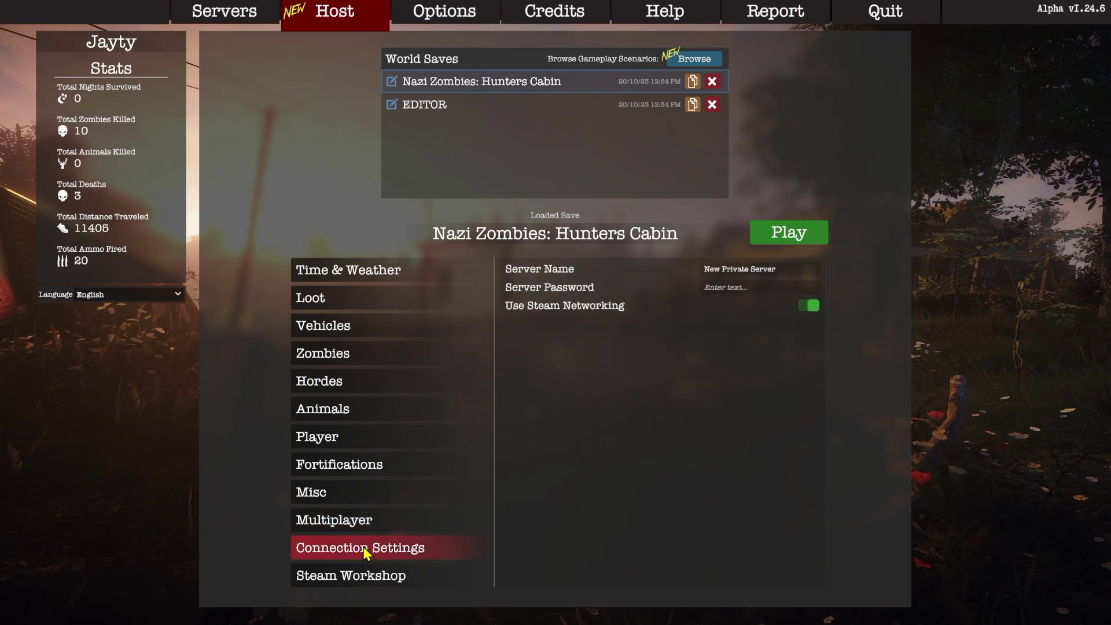
Replace the default server name with 'Hunters Cabin' and start hosting with Play
drag(715, 269, 778, 271)
key(BackSpace)
key(BackSpace)
key(BackSpace)
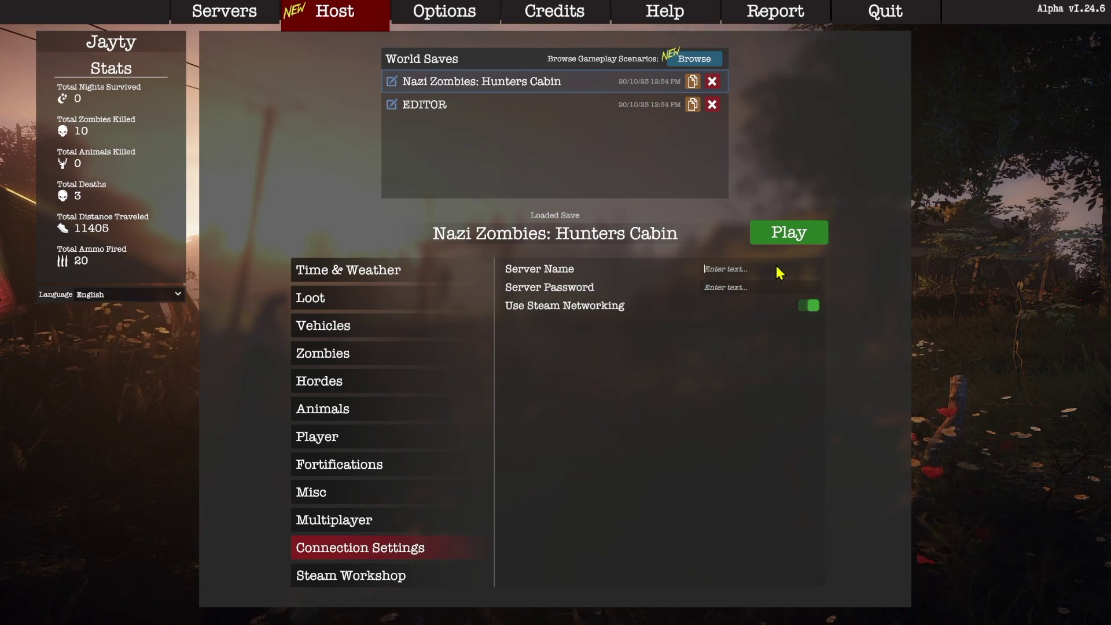
text(Hunters Cabin)
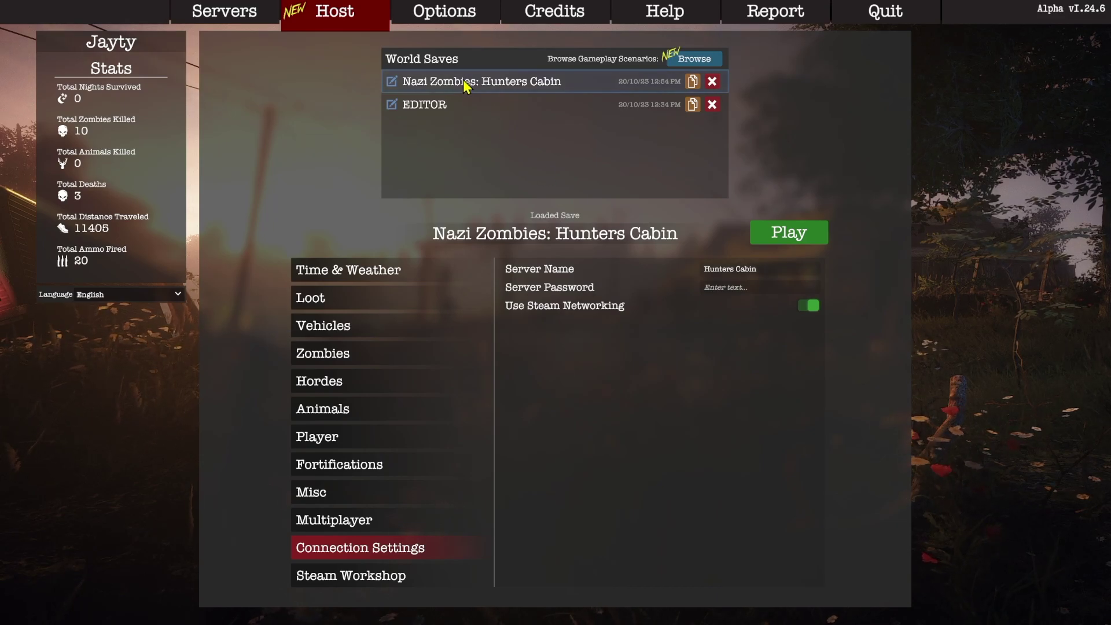
click(785, 237)
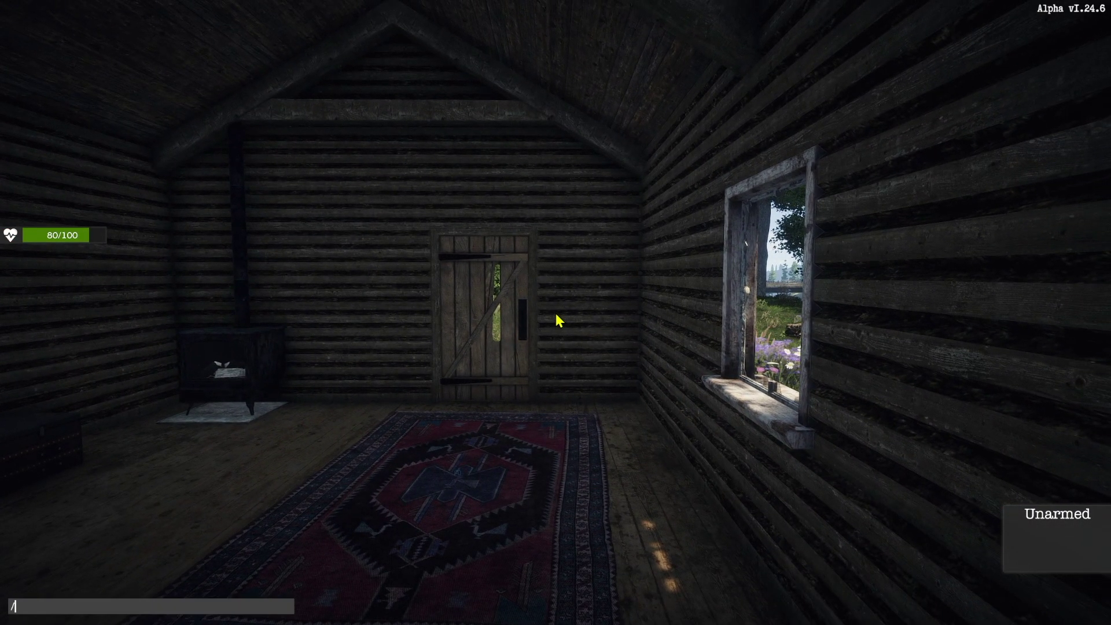
Start typing the /setrank command with the player's name and rank 2 in chat
text(setrank Jayty 2)
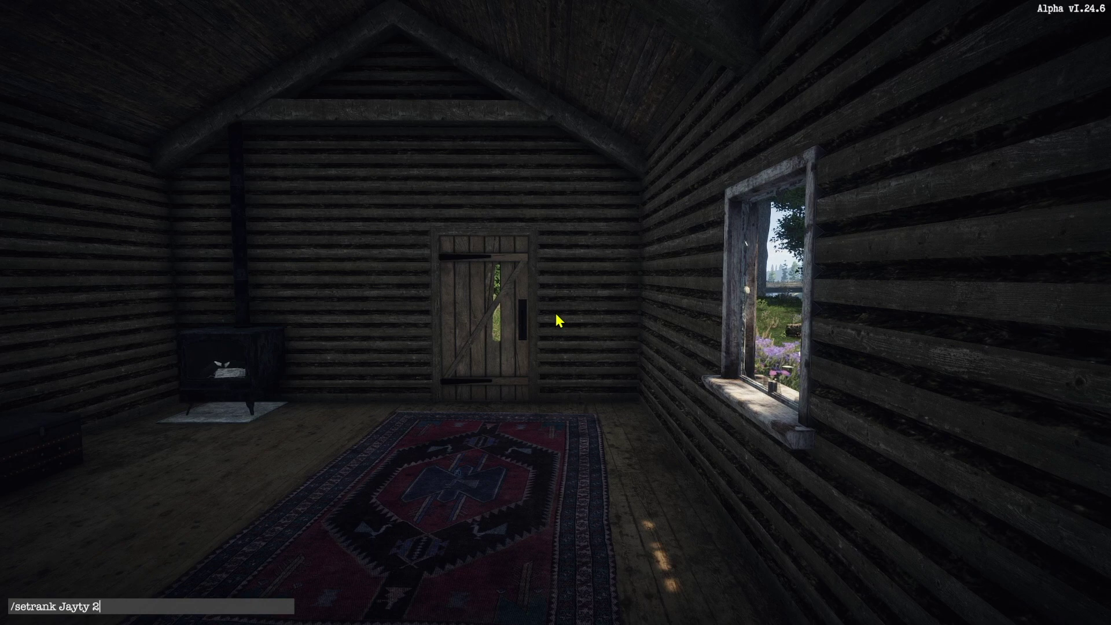
Submit the /setrank command to grant the player admin rank
key(Return)
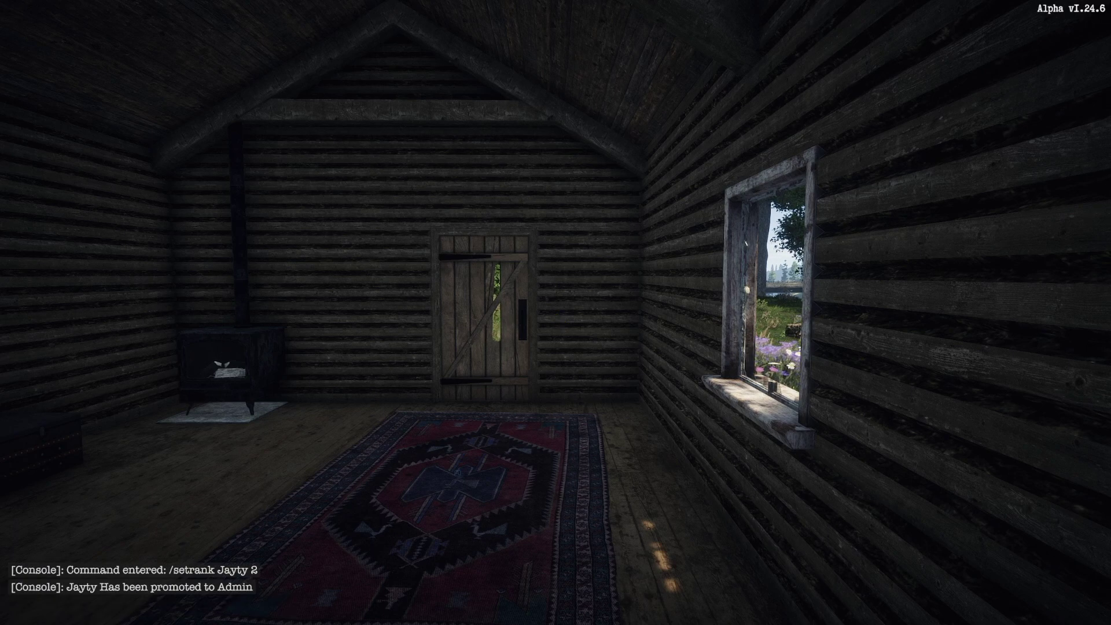
key(Escape)
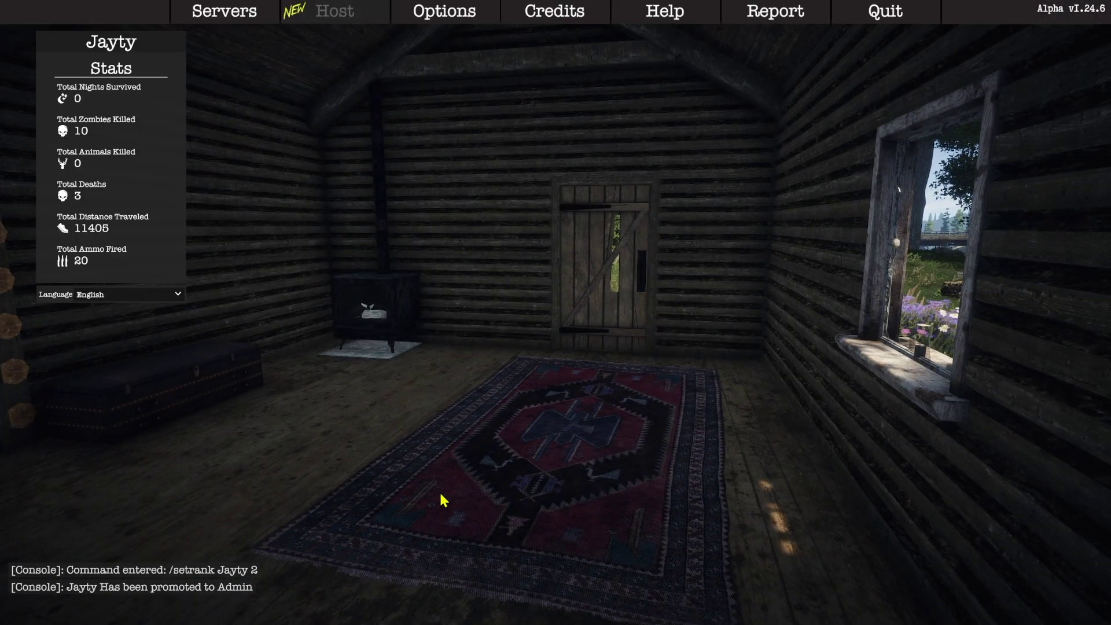
key(Escape)
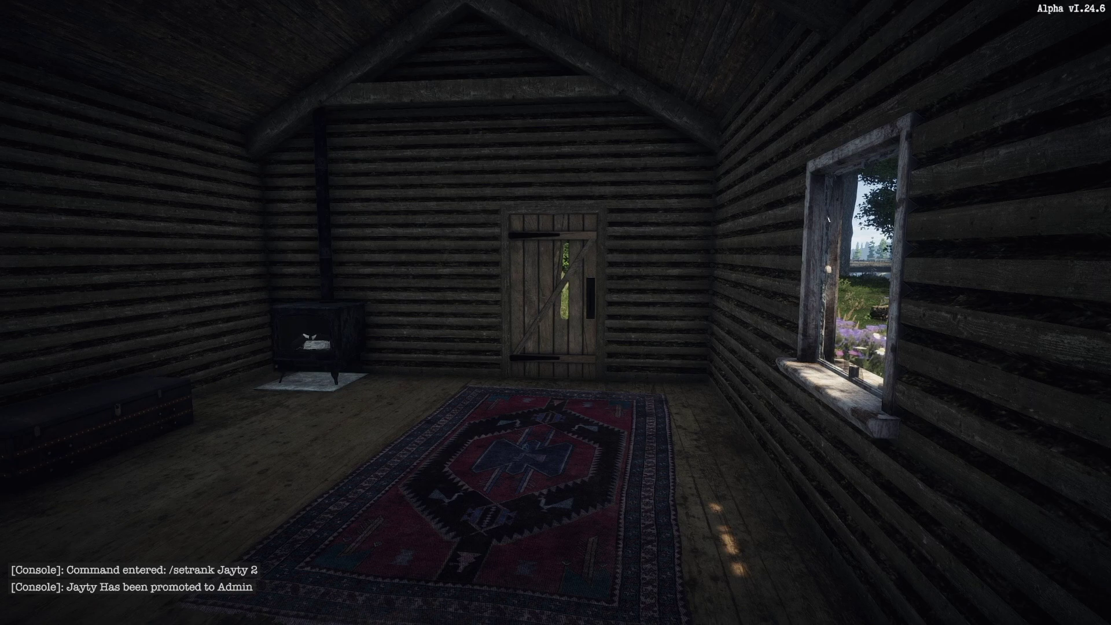
Place a waypoint in Crestwood Forest on the Black Island map
key(m)
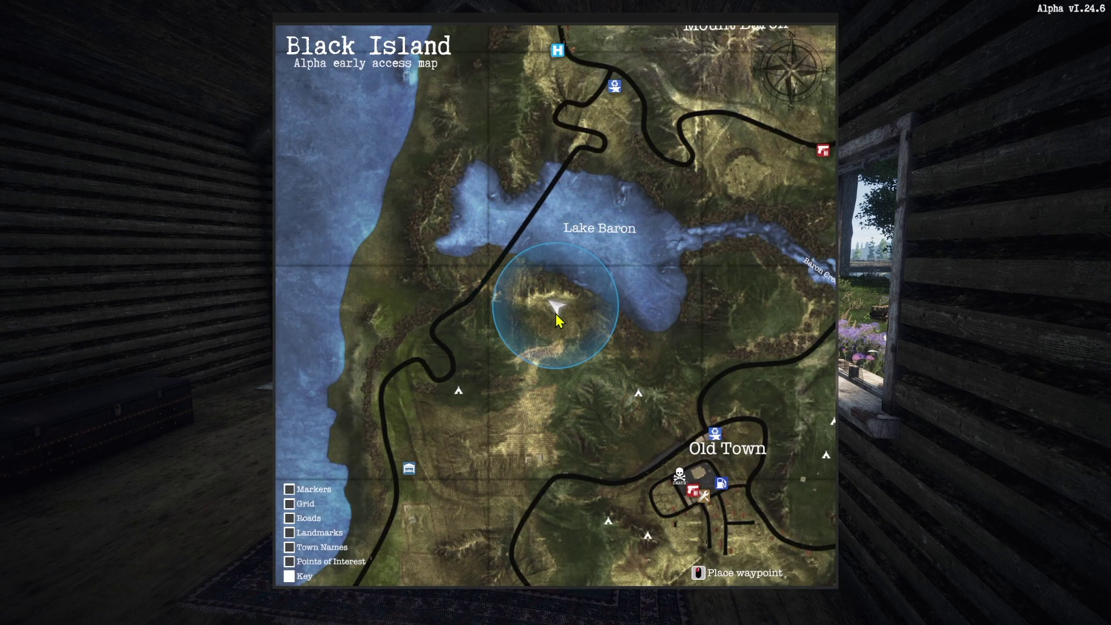
scroll(750, 271, down, 2)
mouse_move(598, 255)
mouse_down()
mouse_move(466, 243)
mouse_move(542, 294)
mouse_move(674, 251)
mouse_move(618, 261)
mouse_up()
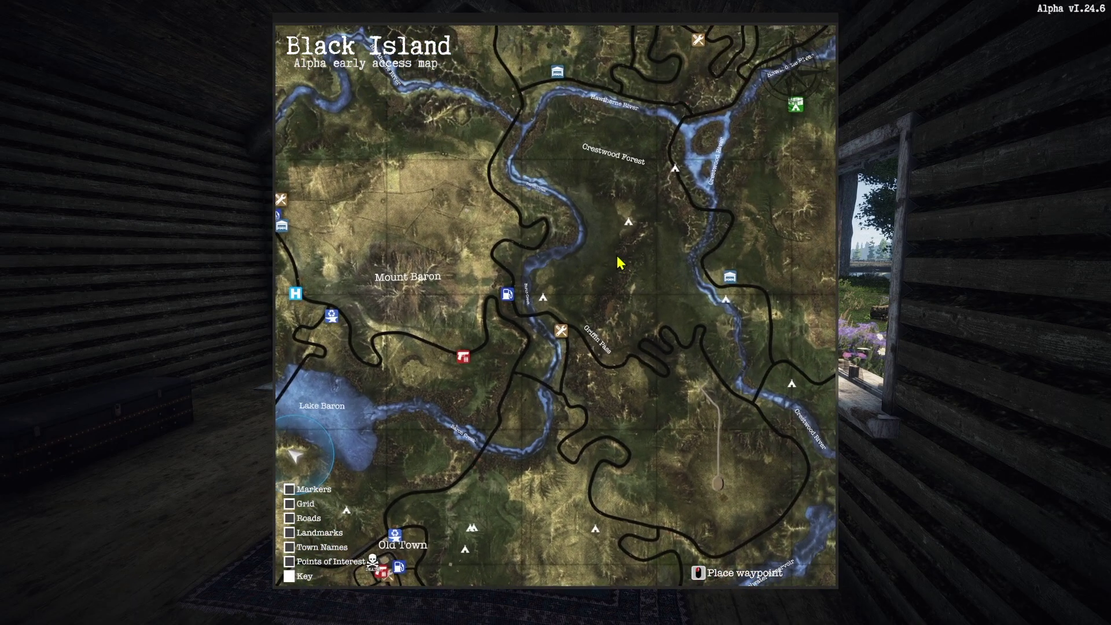
scroll(627, 190, up, 5)
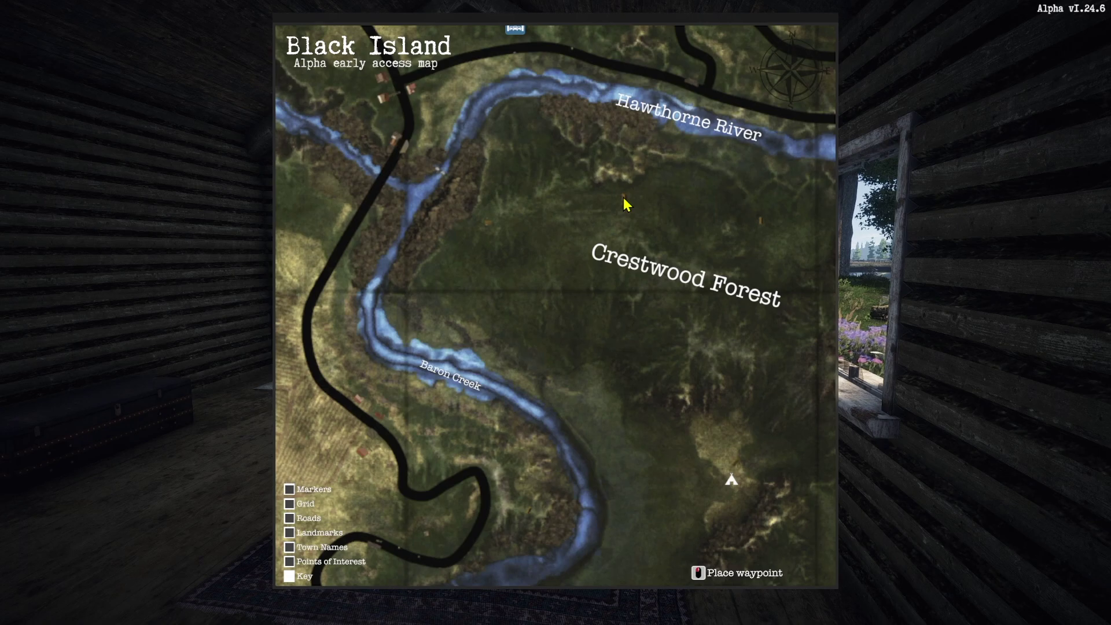
click(624, 198)
text(m)
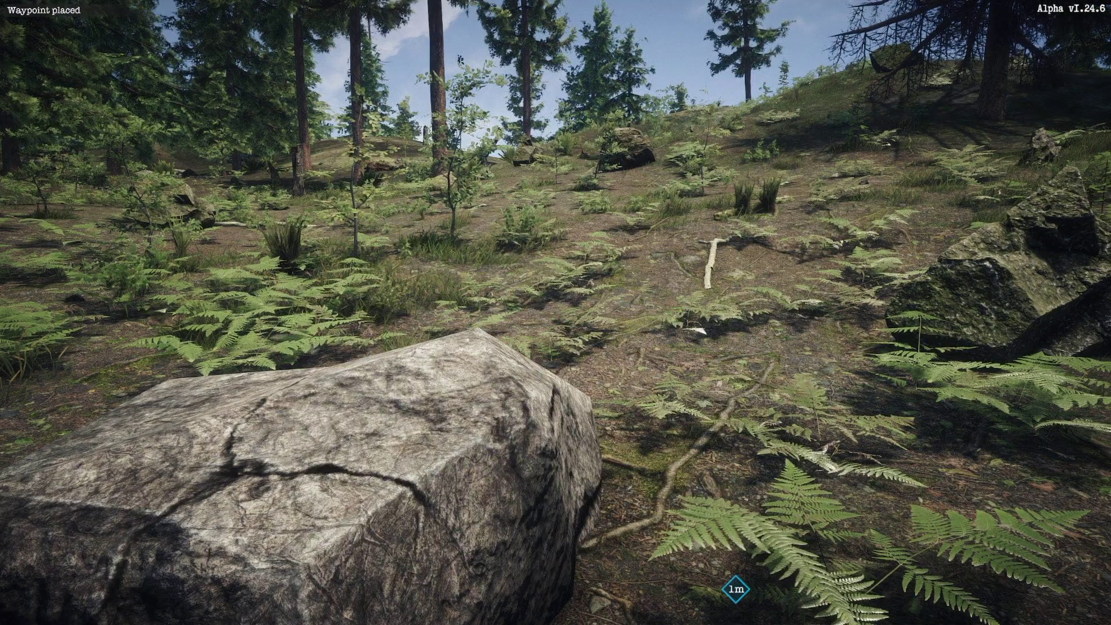
text(/)
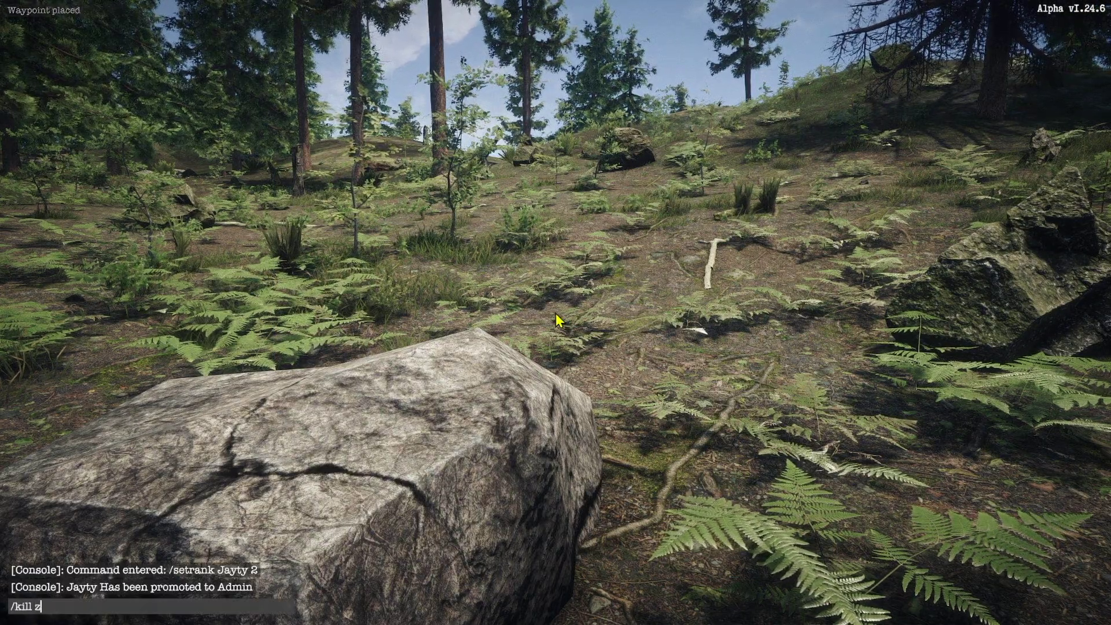
text(kill z)
Clear nearby zombies with /kill z and walk through the cabin door
key(Return)
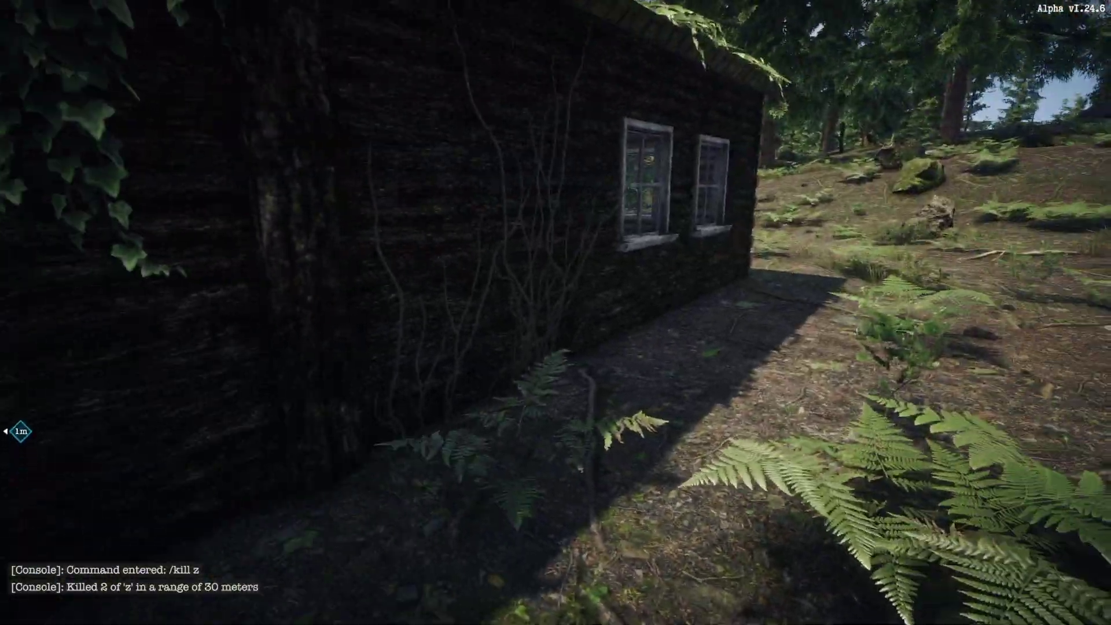
key(w)
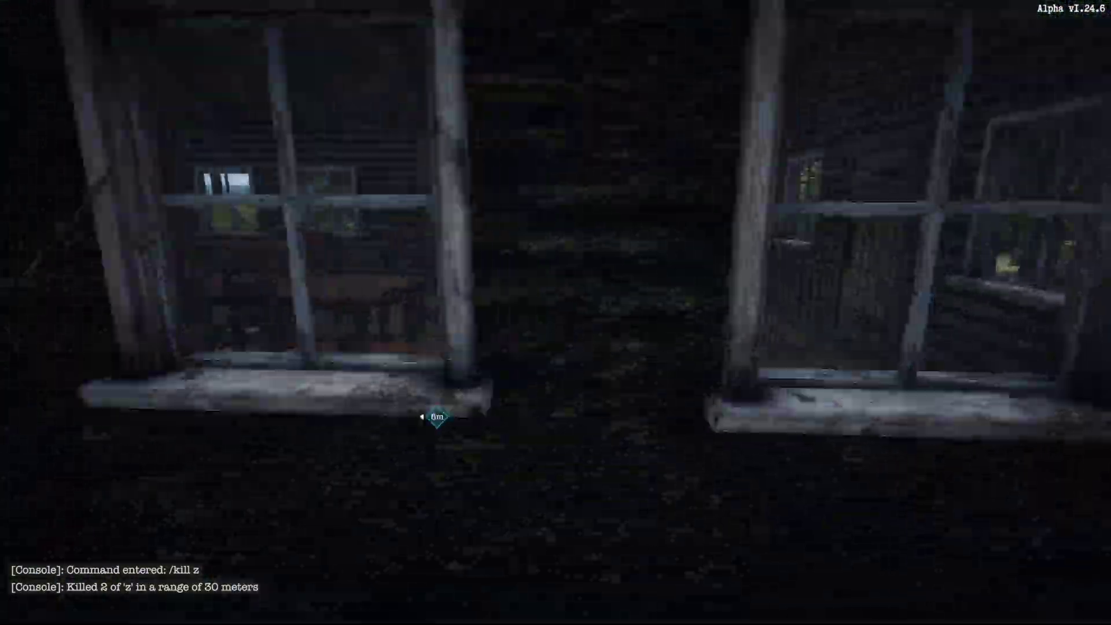
key(w)
key(w)
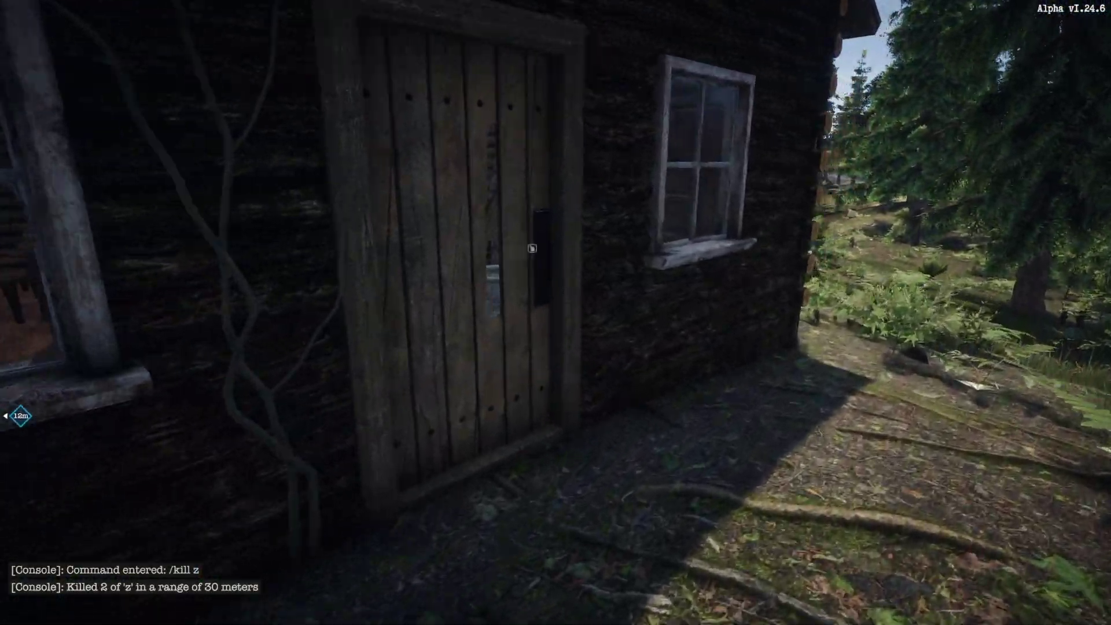
key(w)
key(e)
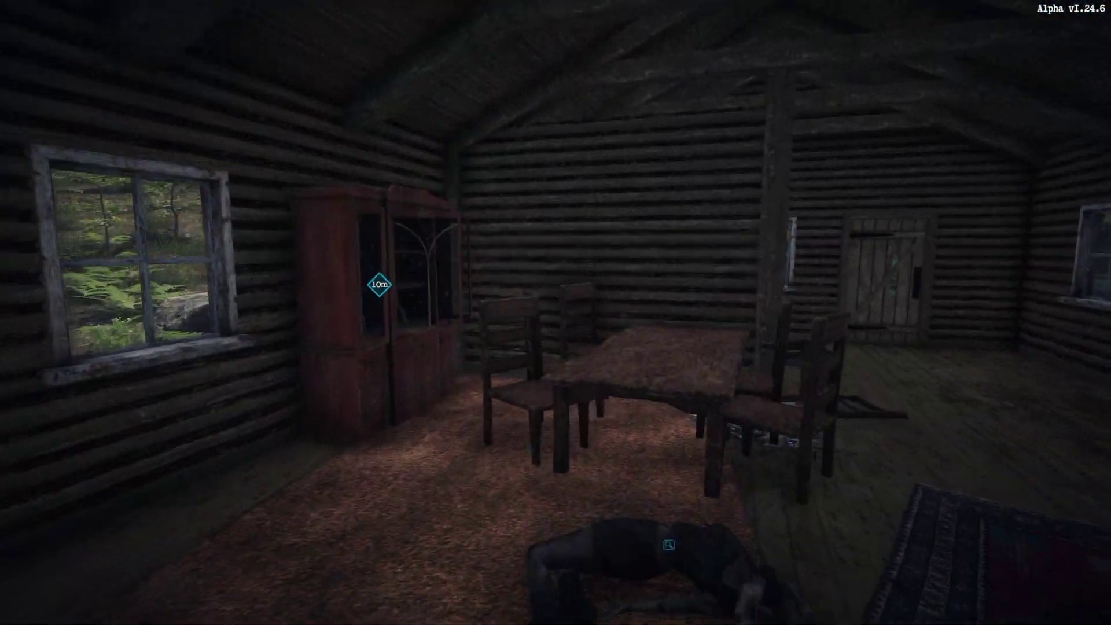
Look around the cabin interior, from the fireplace couch to the dining table and hutch
key(m)
key(m)
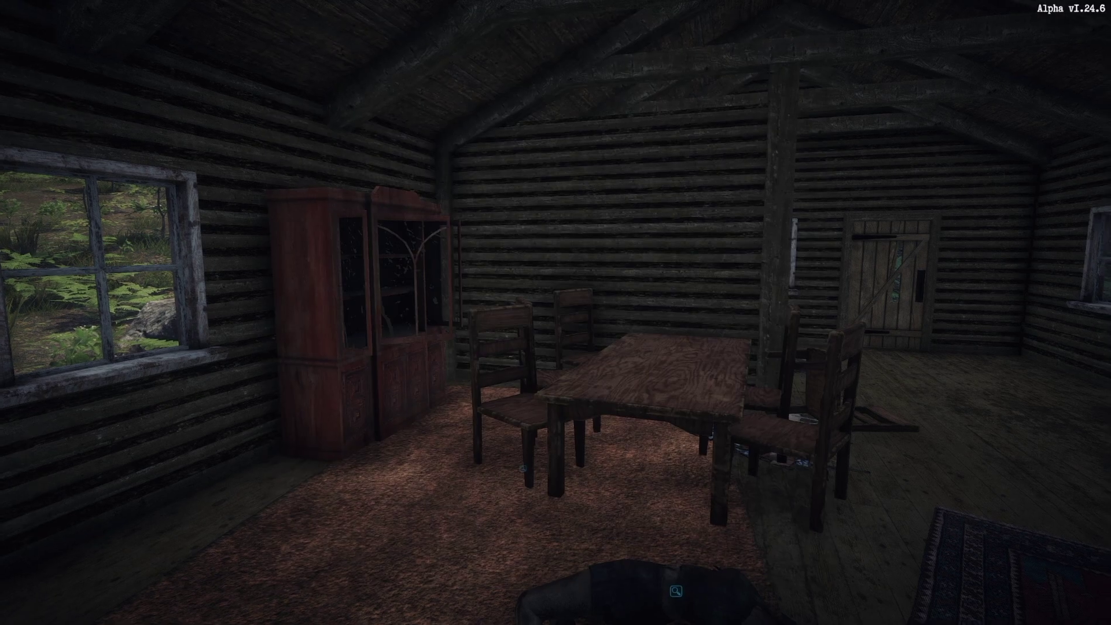
key(w)
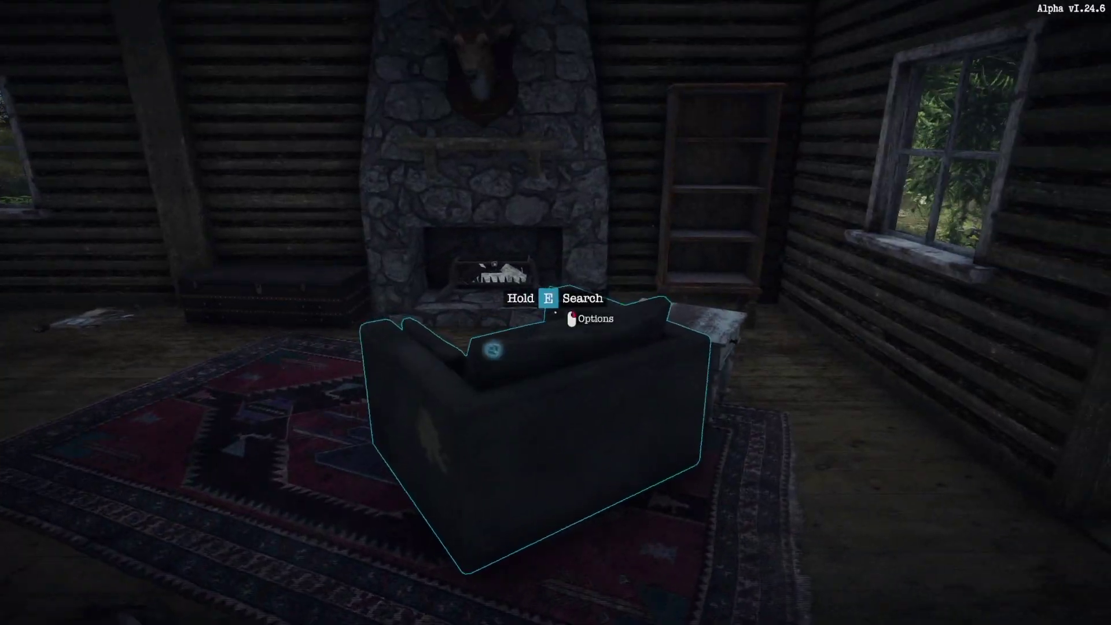
key(w)
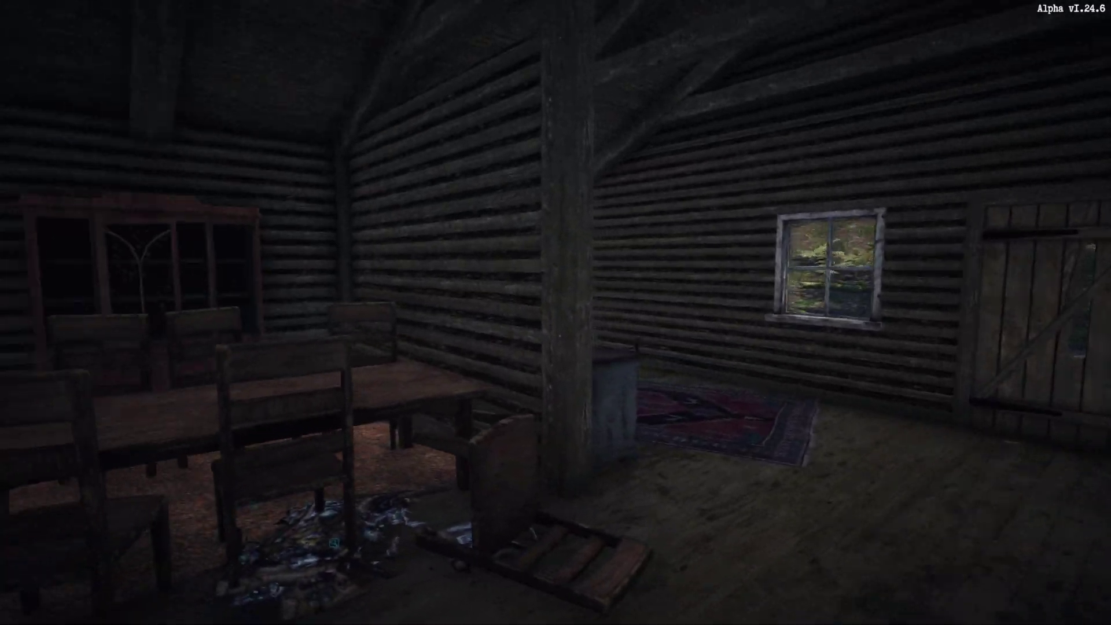
key(w)
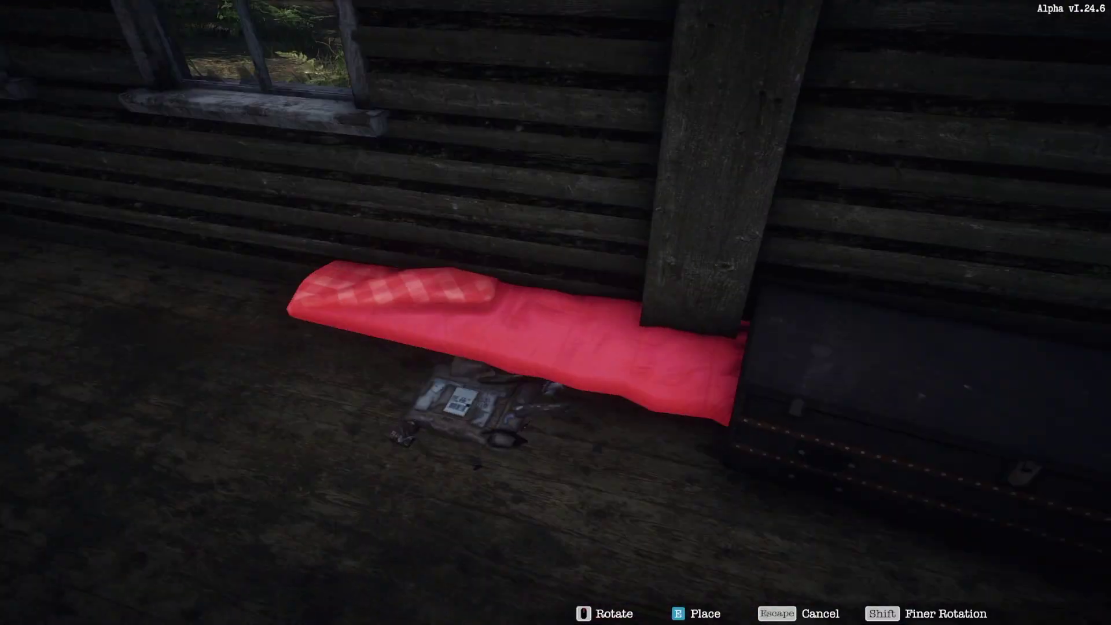
Place a home sleeping bag, then build the shelf and barricades using console-given wood, scrap and item 4025
click(555, 312)
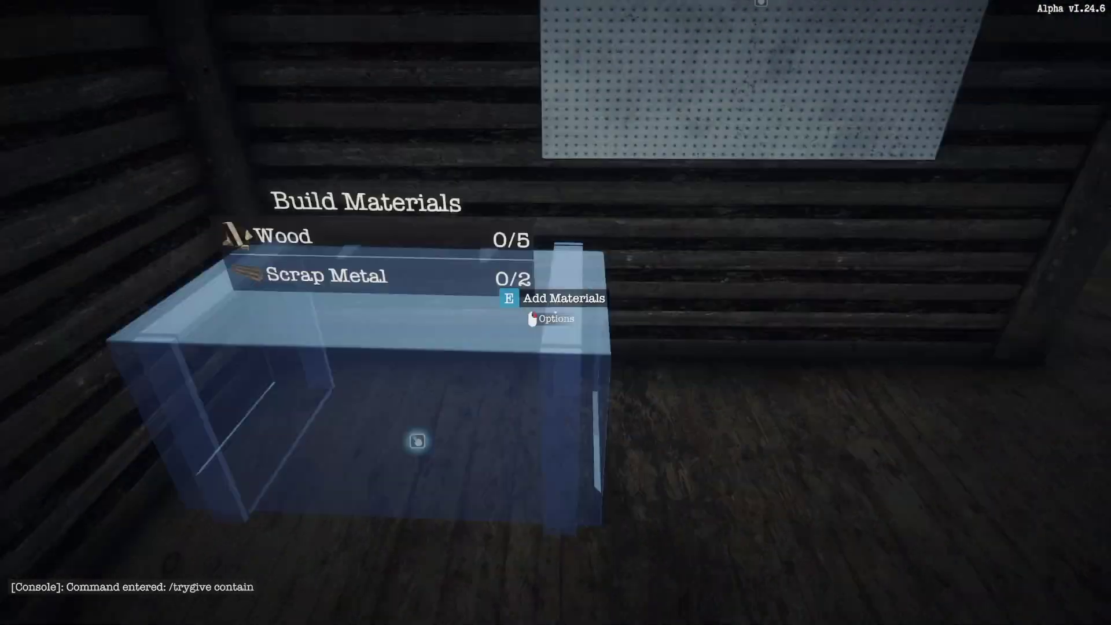
key(e)
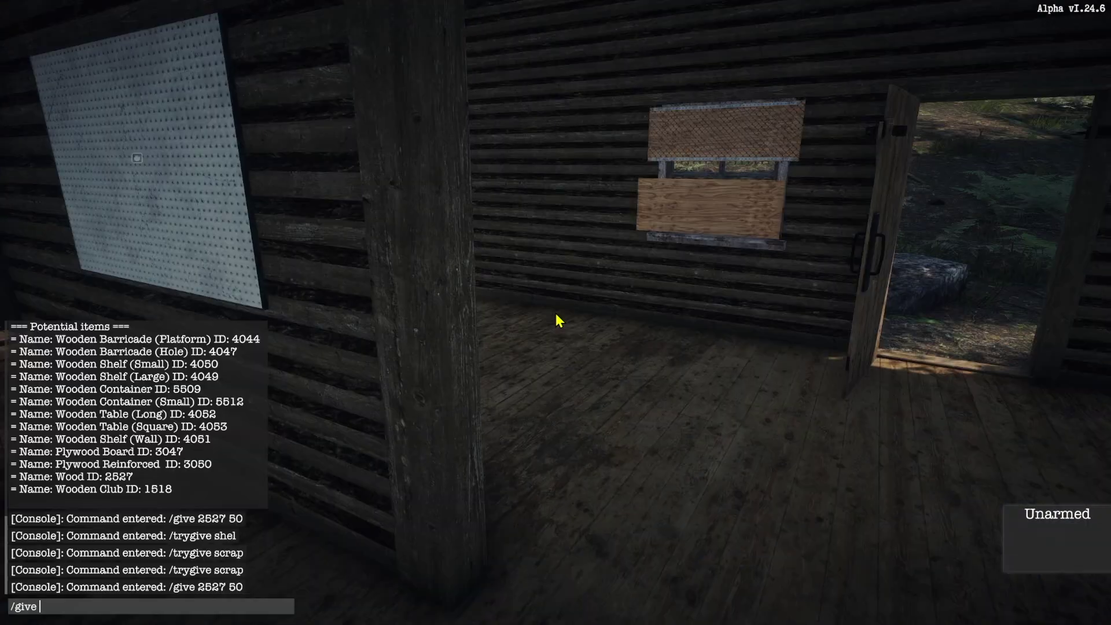
text(ive 4032 2)
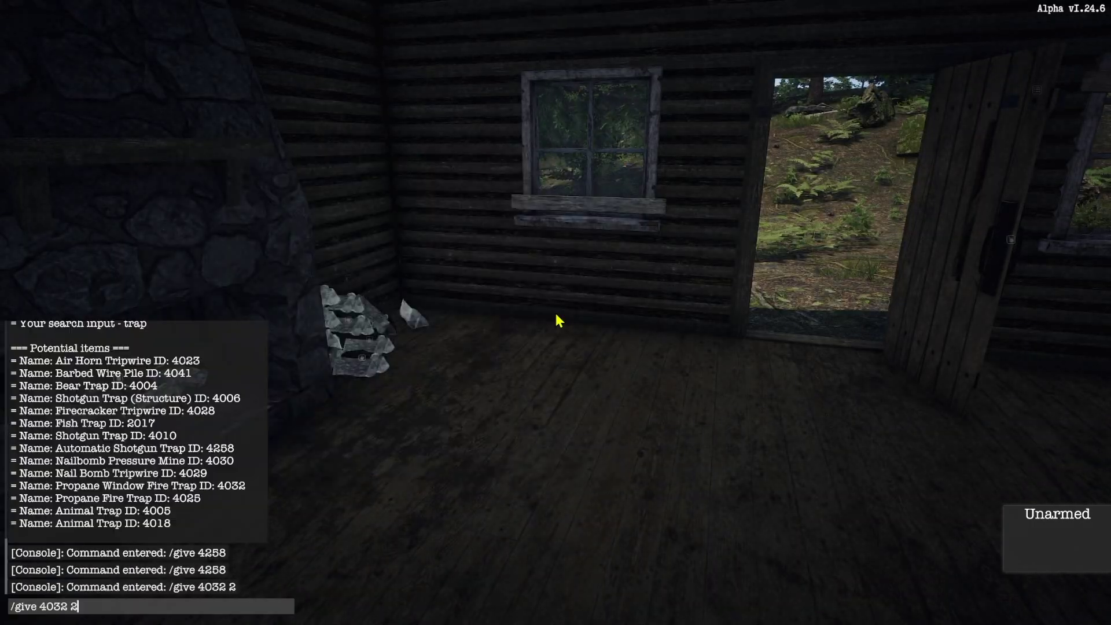
key(Return)
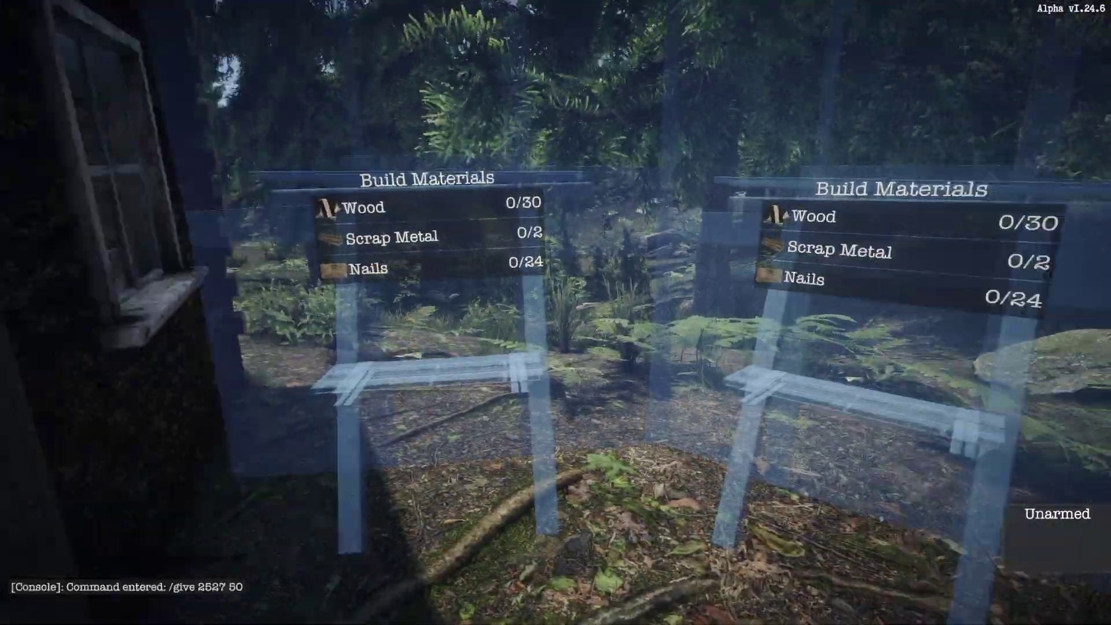
key(e)
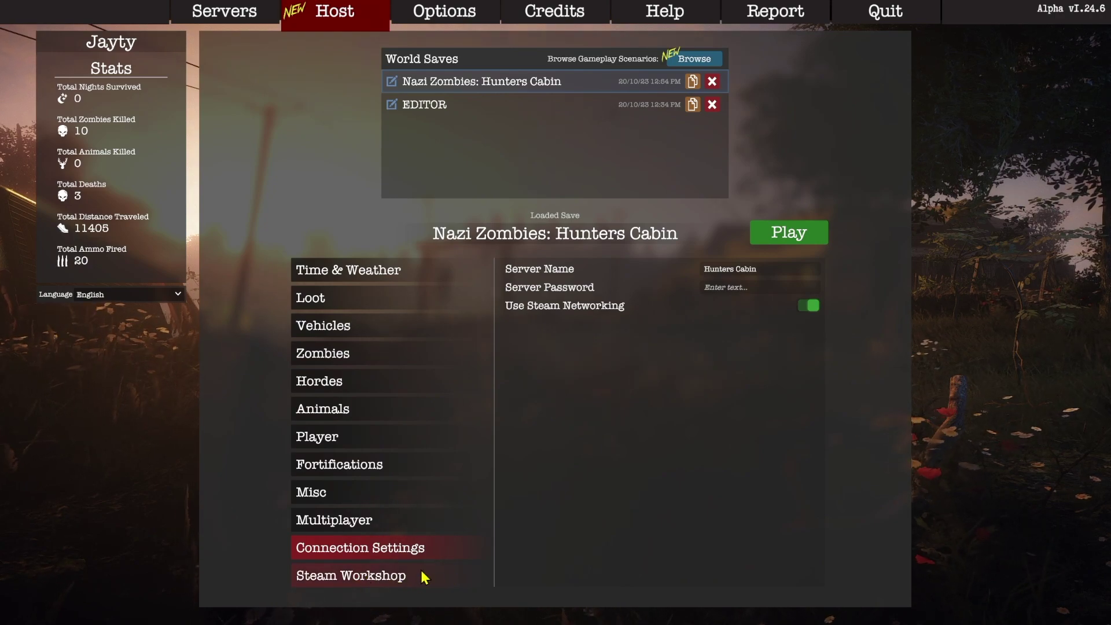
Turn on Reset Database After Play under Steam Workshop and begin a new Workshop item
click(393, 578)
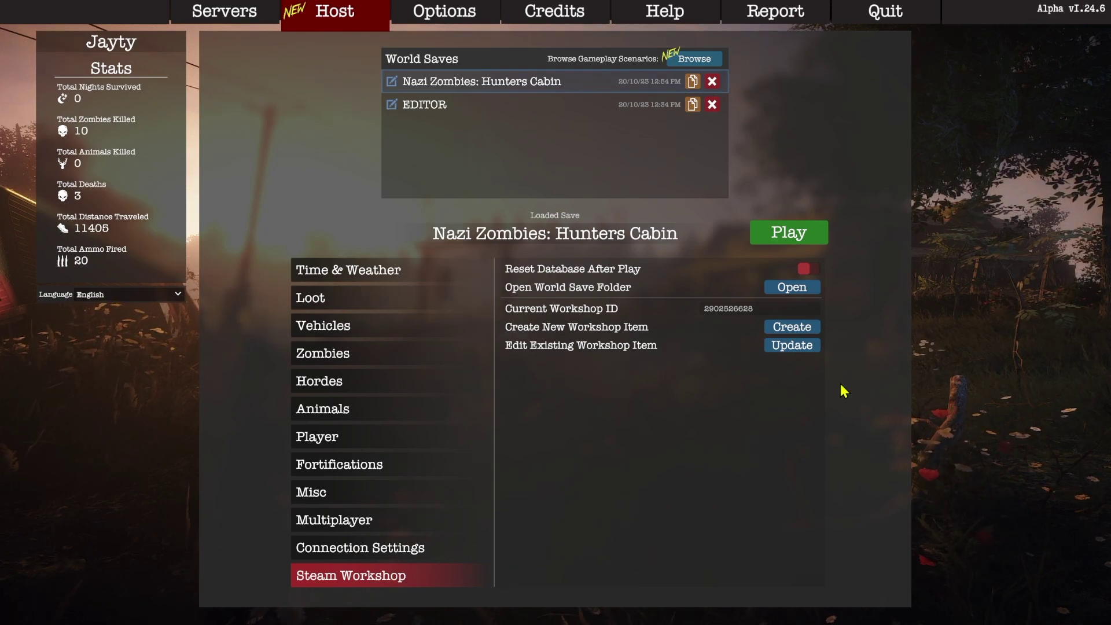
mouse_move(536, 277)
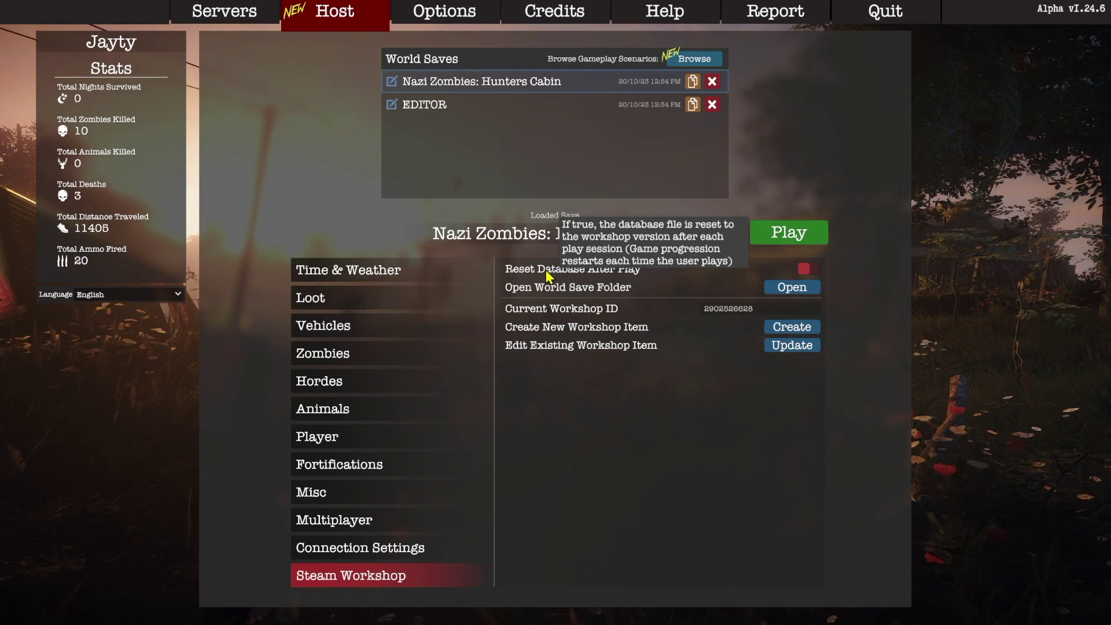
click(811, 270)
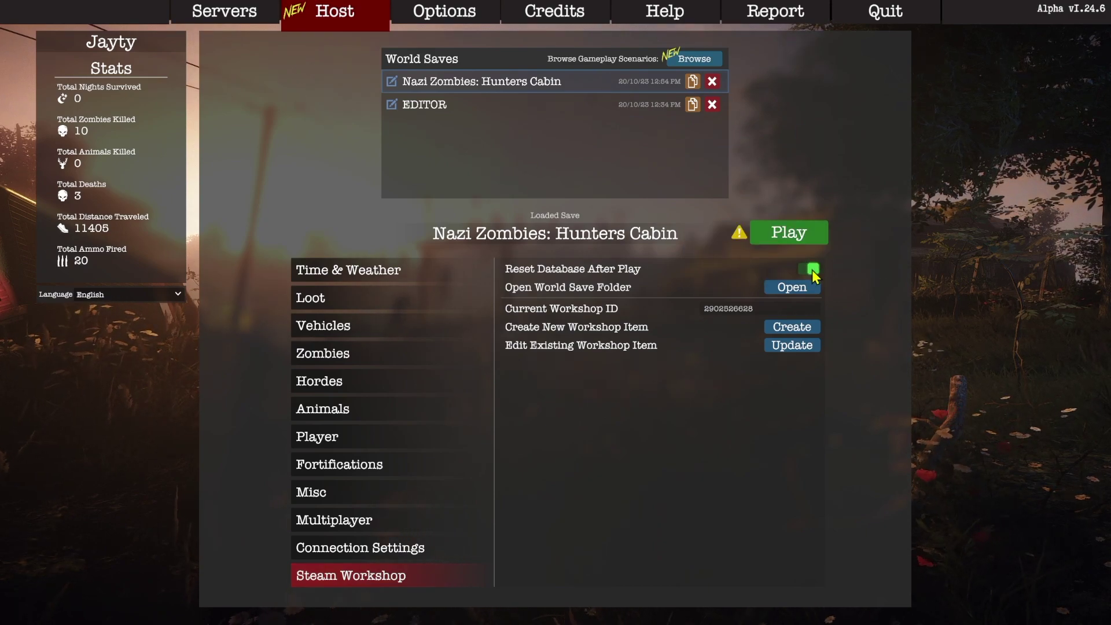
mouse_move(739, 233)
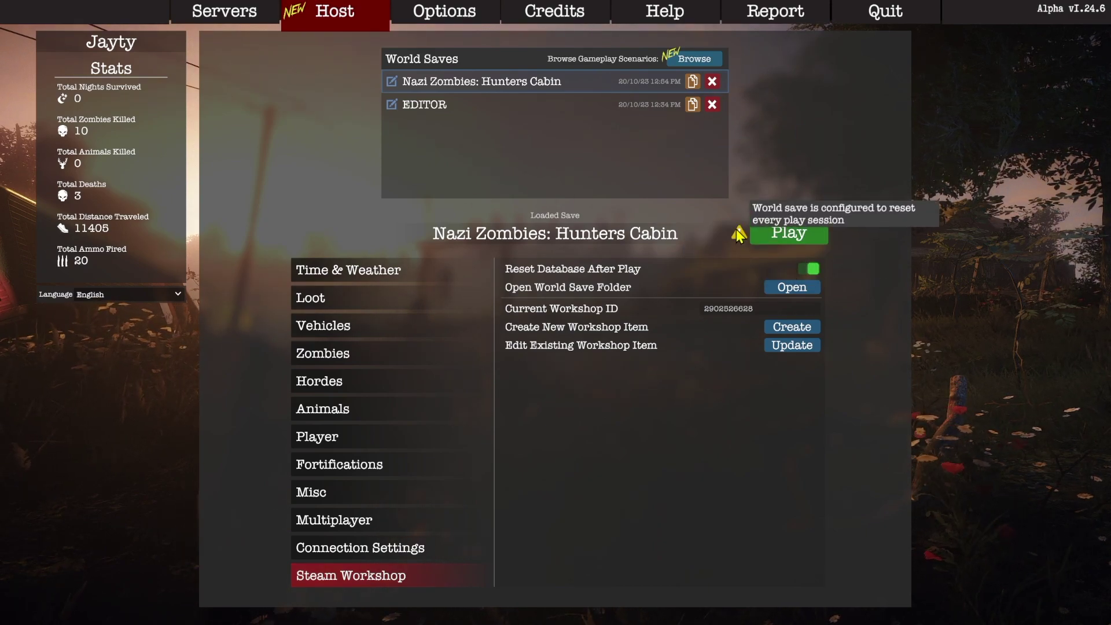
mouse_move(650, 274)
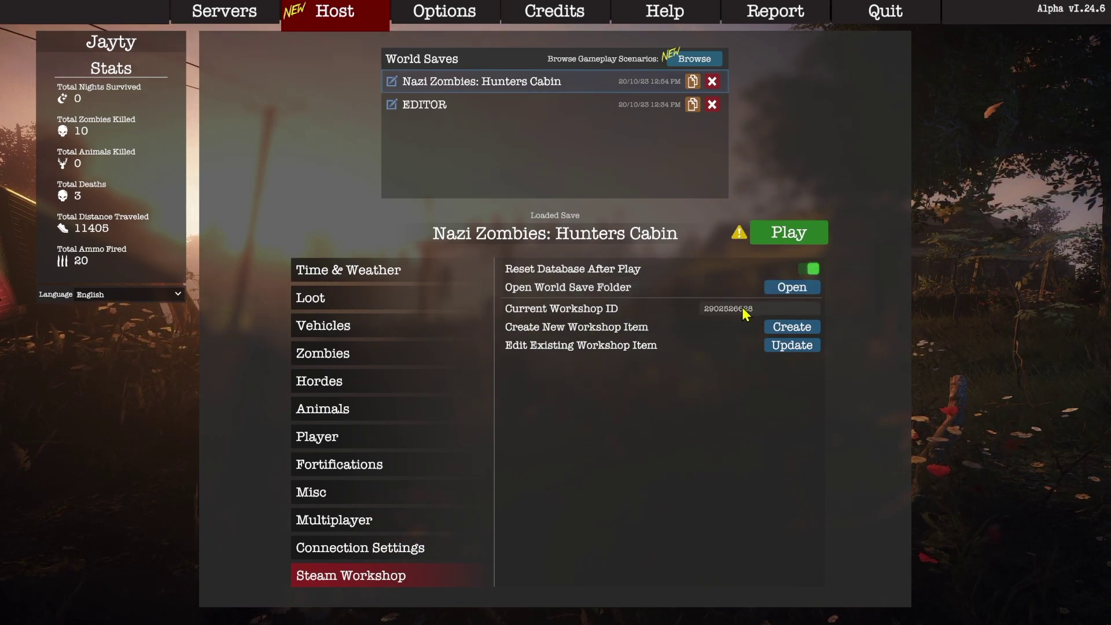
click(777, 329)
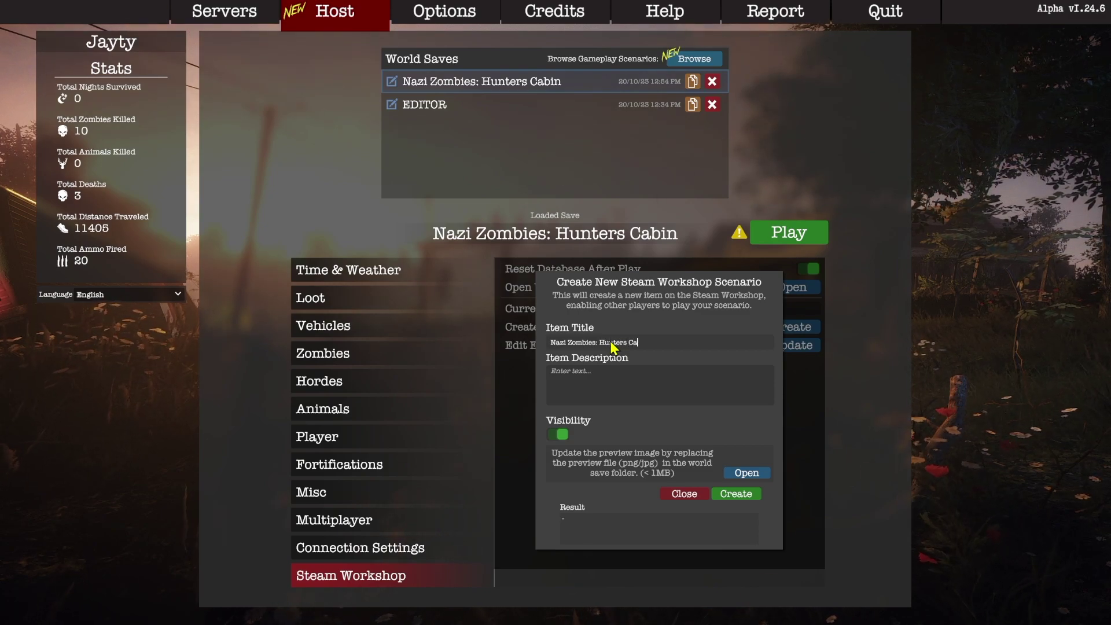
Describe the item as a nazi zombie experience set at a cabin, hide it, and create it
click(601, 379)
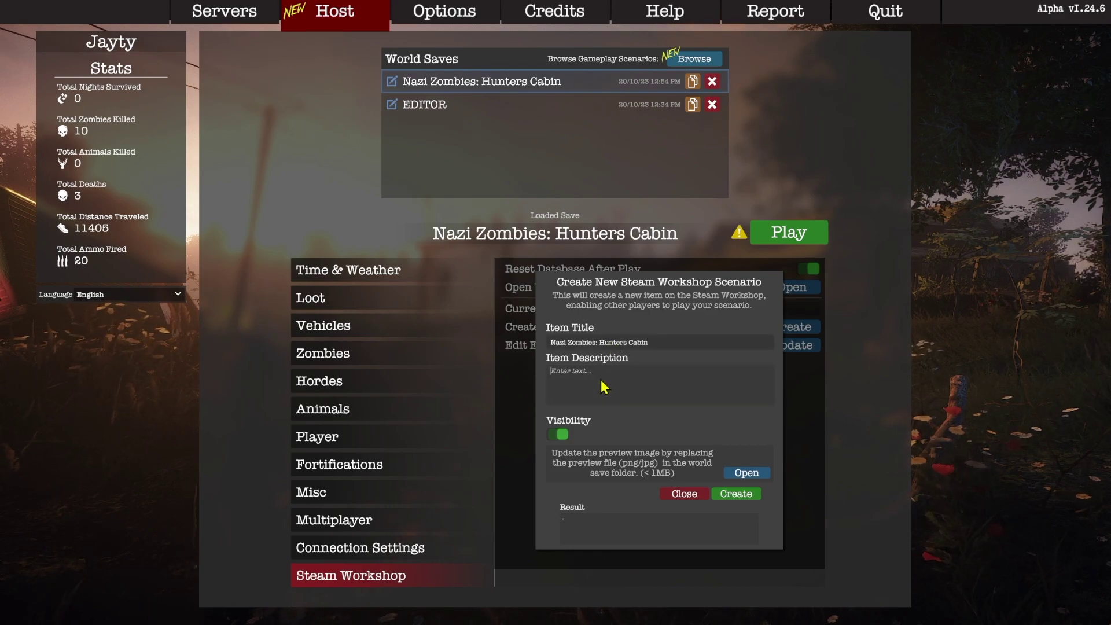
text(A nazi zombie experience)
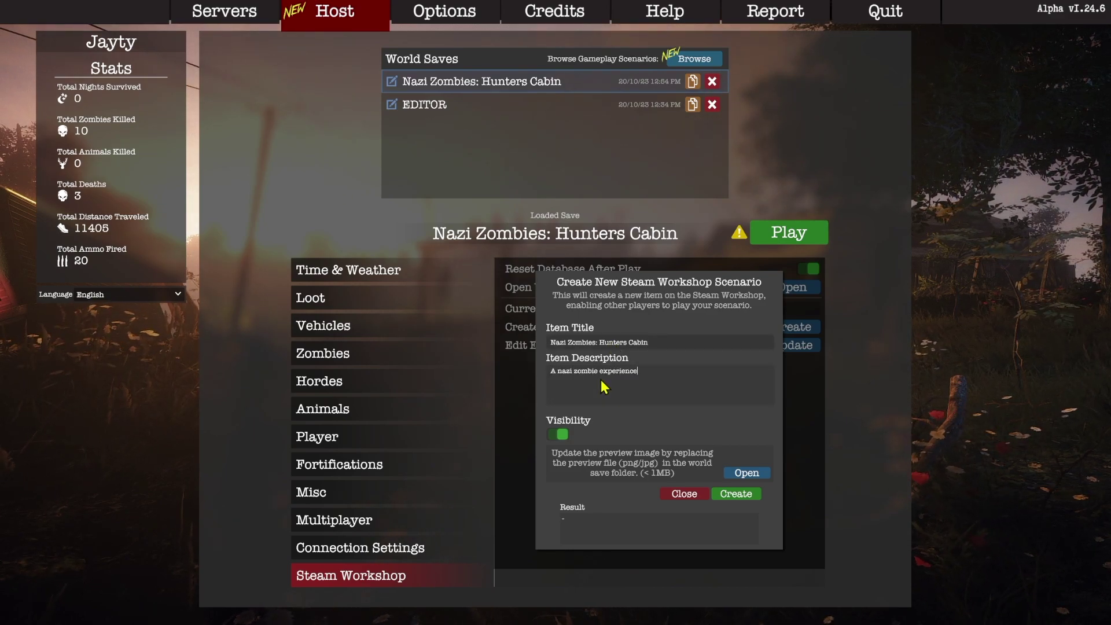
text( set at a cabin.)
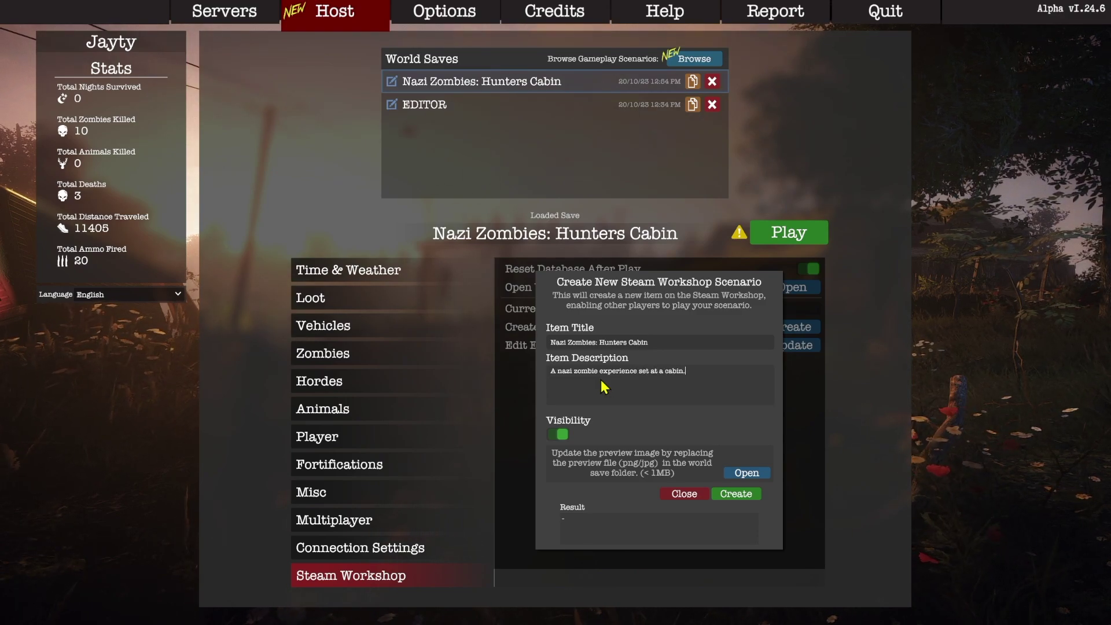
click(556, 435)
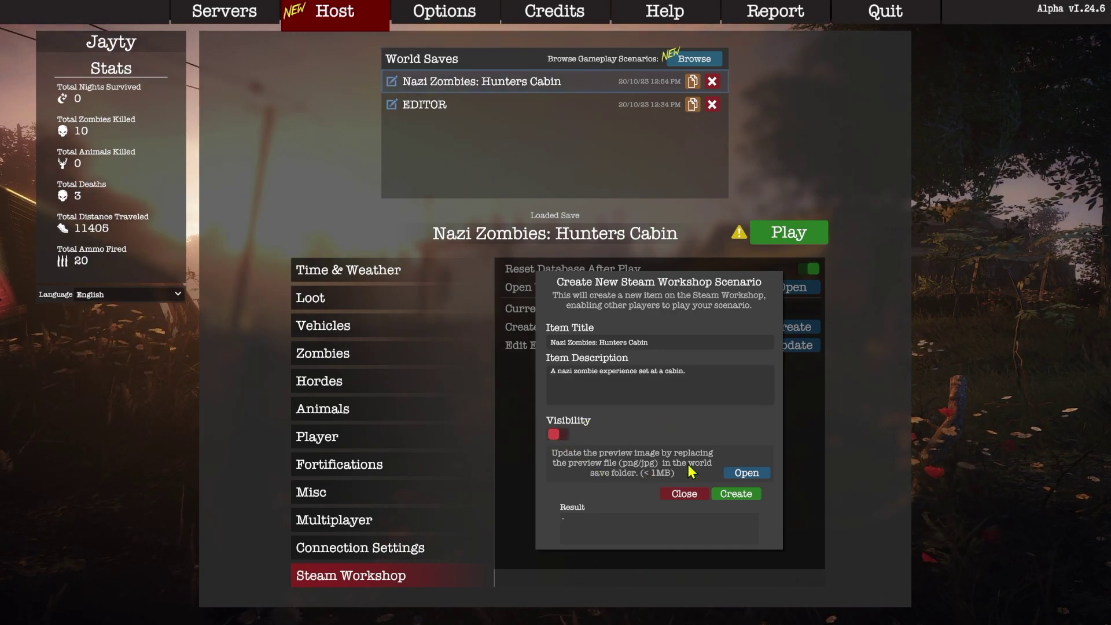
click(737, 496)
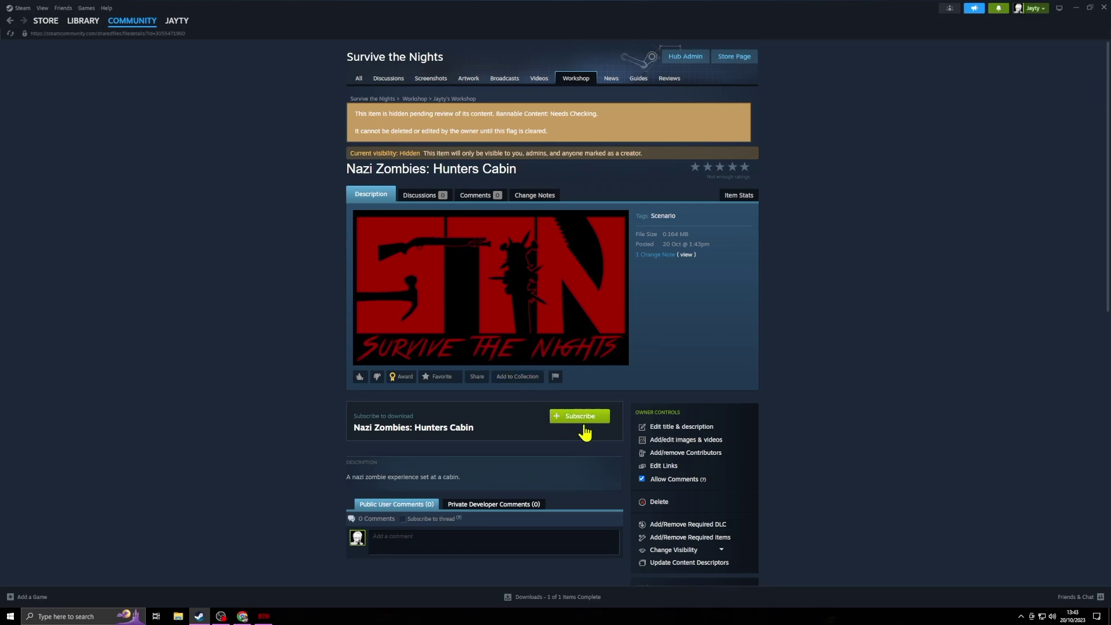
Scroll through the hidden Hunters Cabin Workshop page, then return to the game
scroll(514, 424, down, 1)
scroll(515, 422, up, 1)
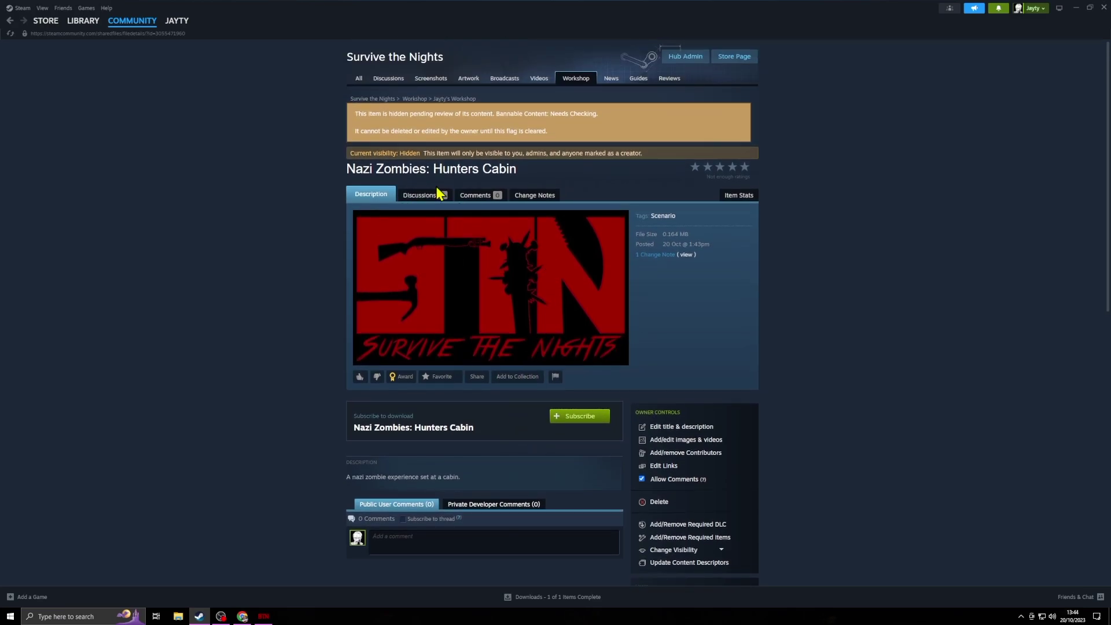
scroll(620, 376, down, 2)
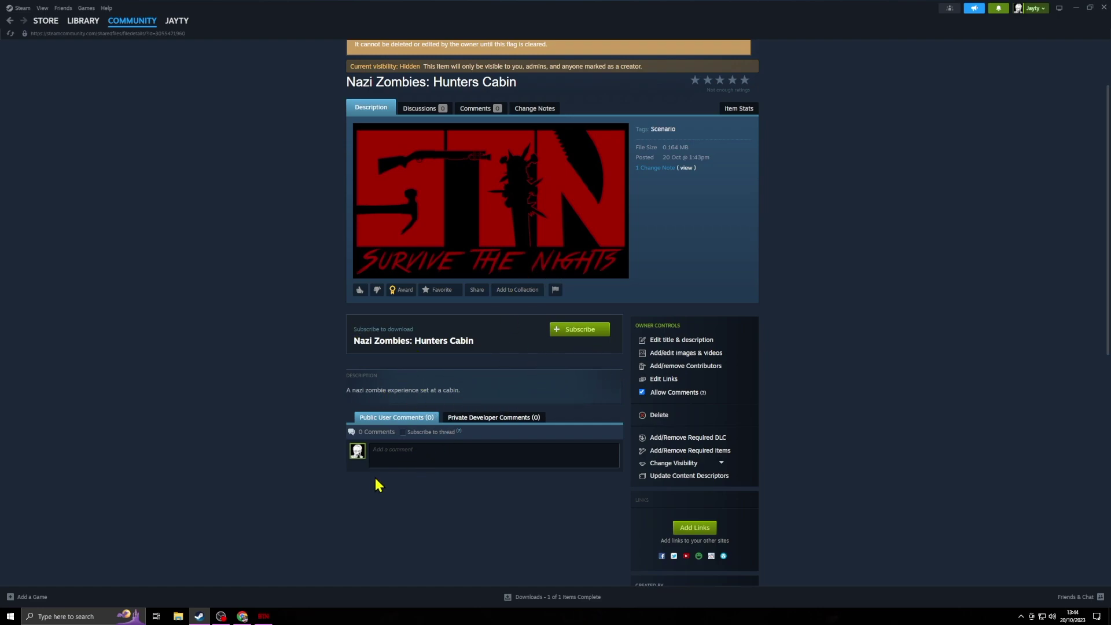
click(262, 616)
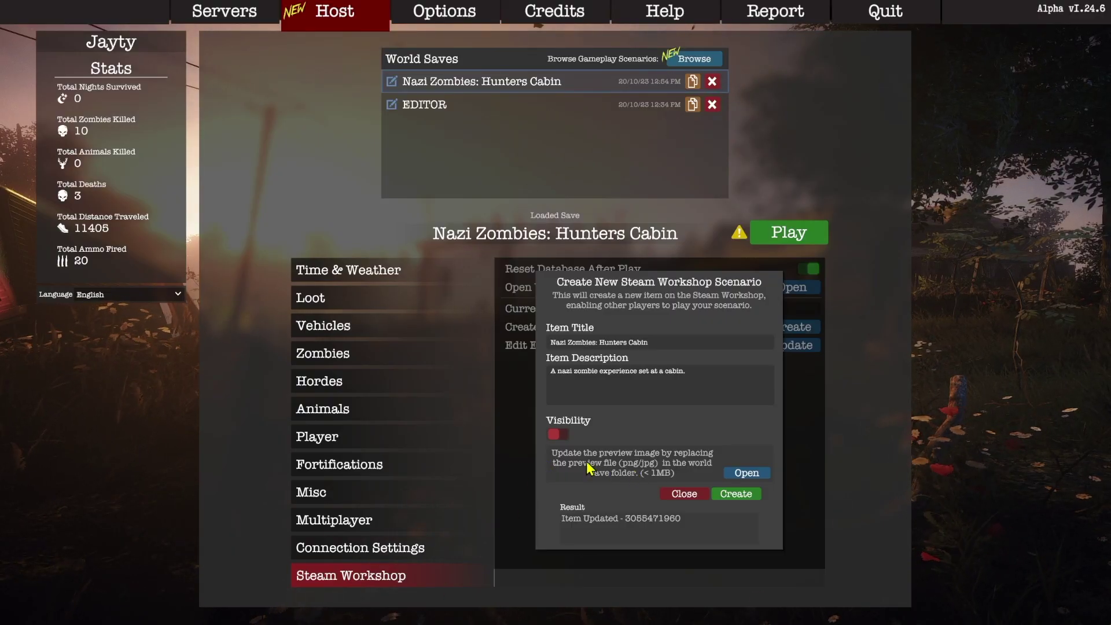
Open the world save folder and copy the cabin Preview.jpg into it from the Desktop
click(746, 474)
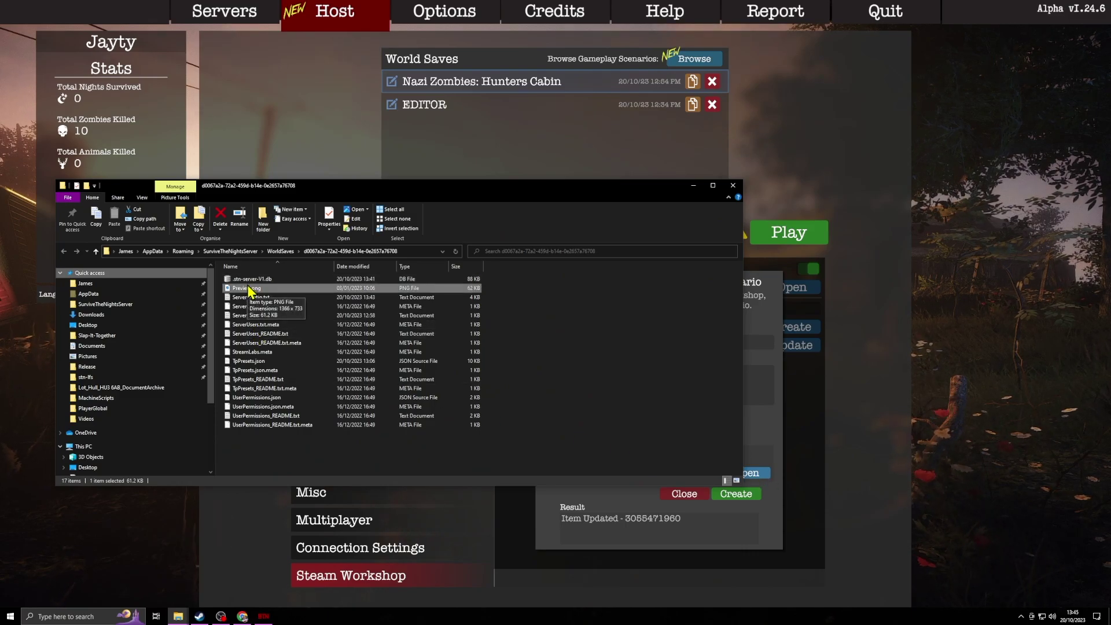
mouse_move(178, 615)
click(243, 581)
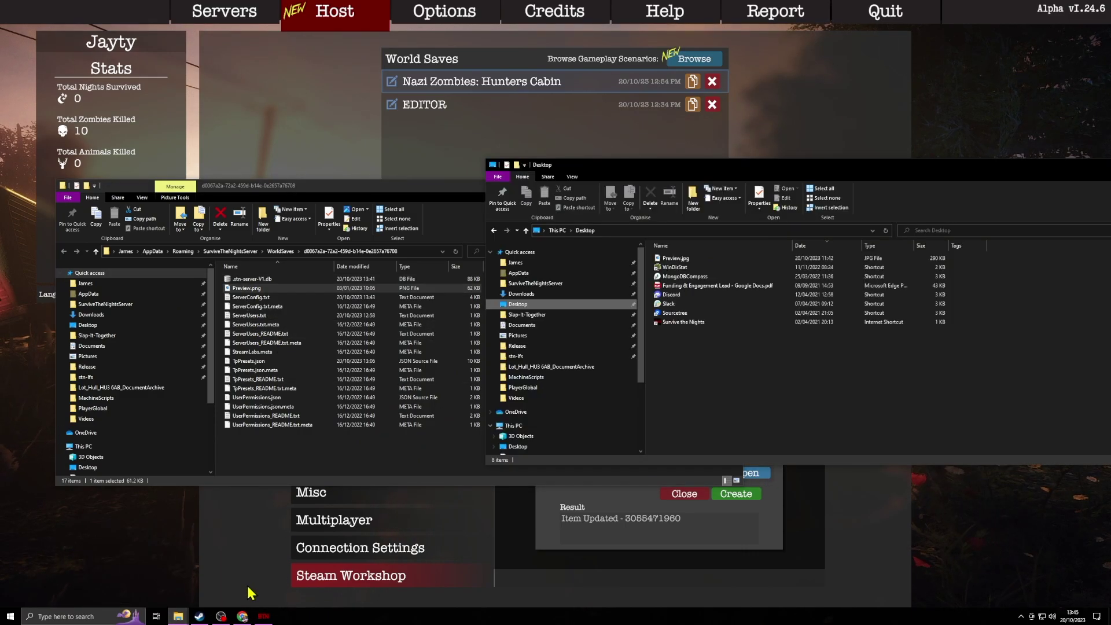
double_click(690, 259)
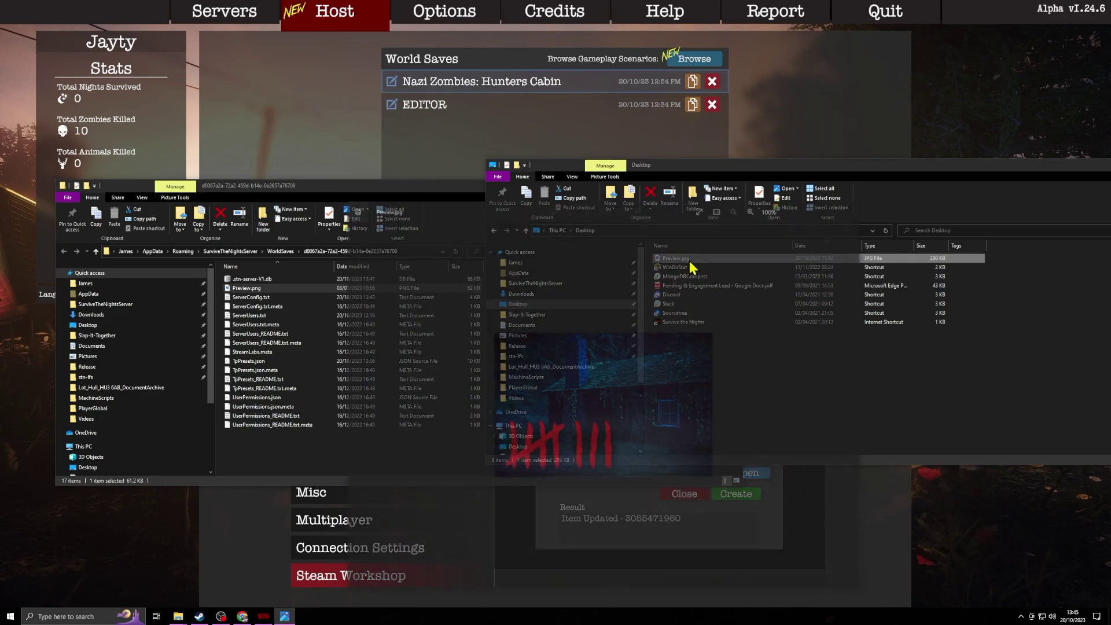
click(854, 206)
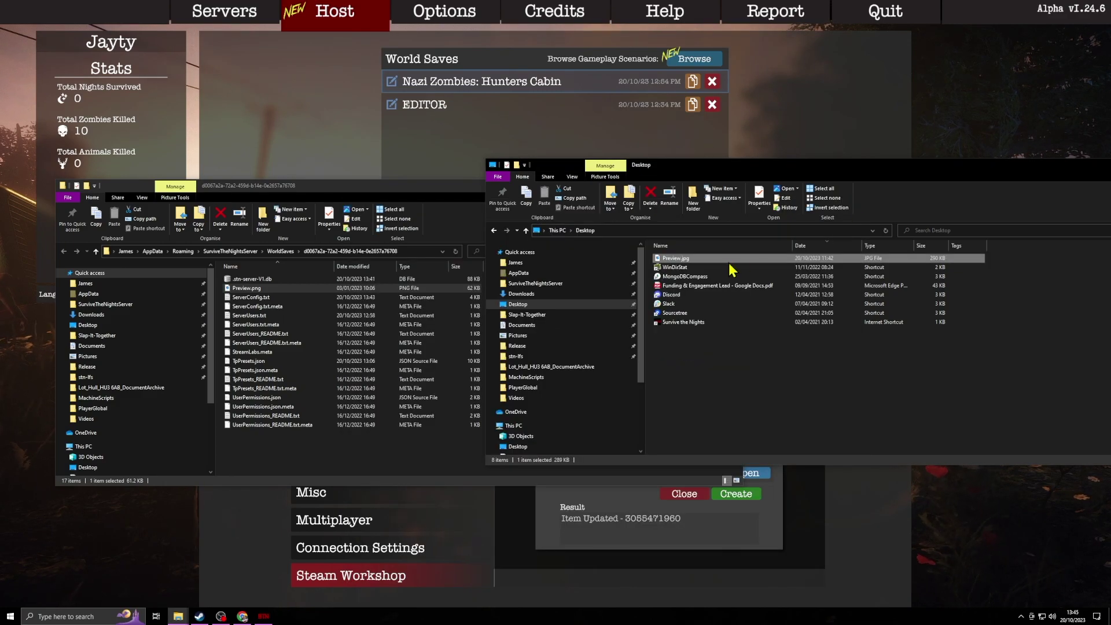
drag(709, 260, 347, 464)
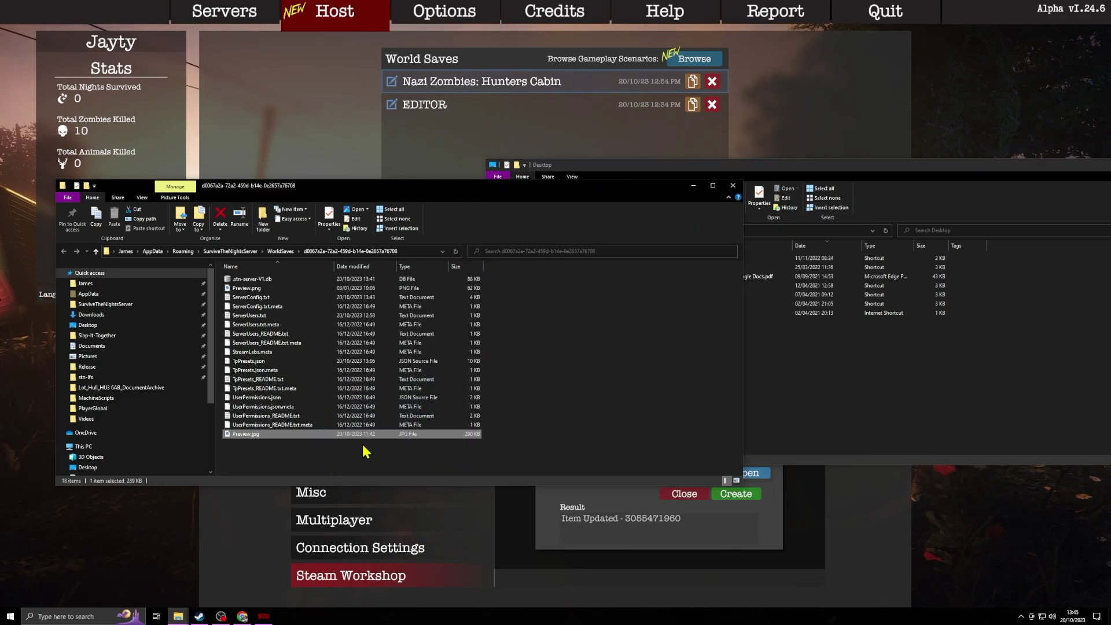
Delete the old Preview.png, check the new Preview.jpg, and minimize both Explorer windows
right_click(258, 288)
click(173, 496)
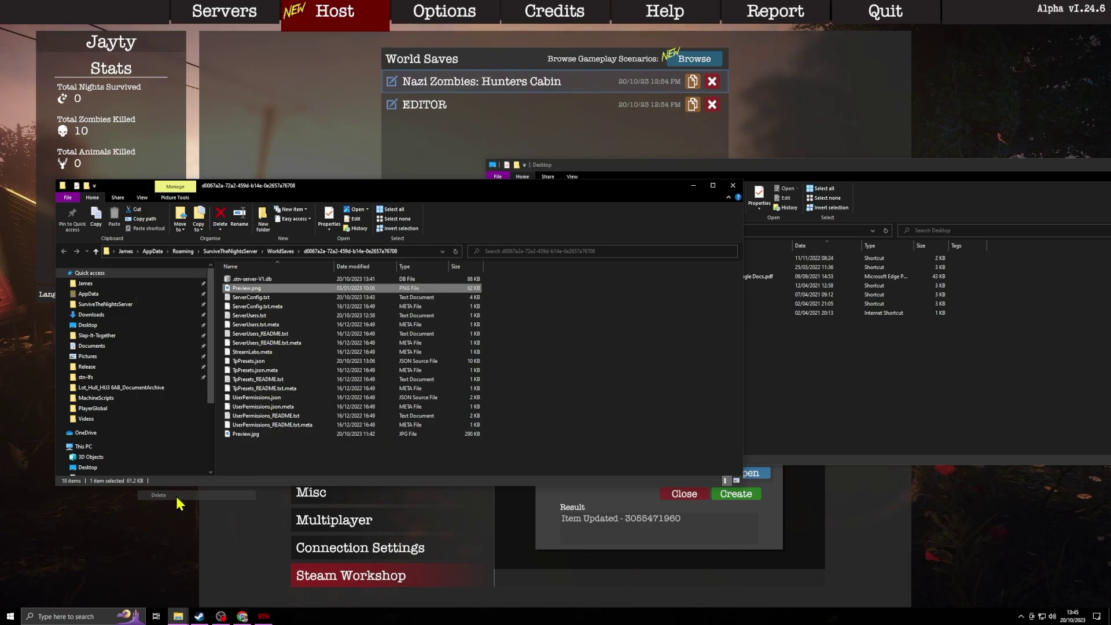
double_click(248, 288)
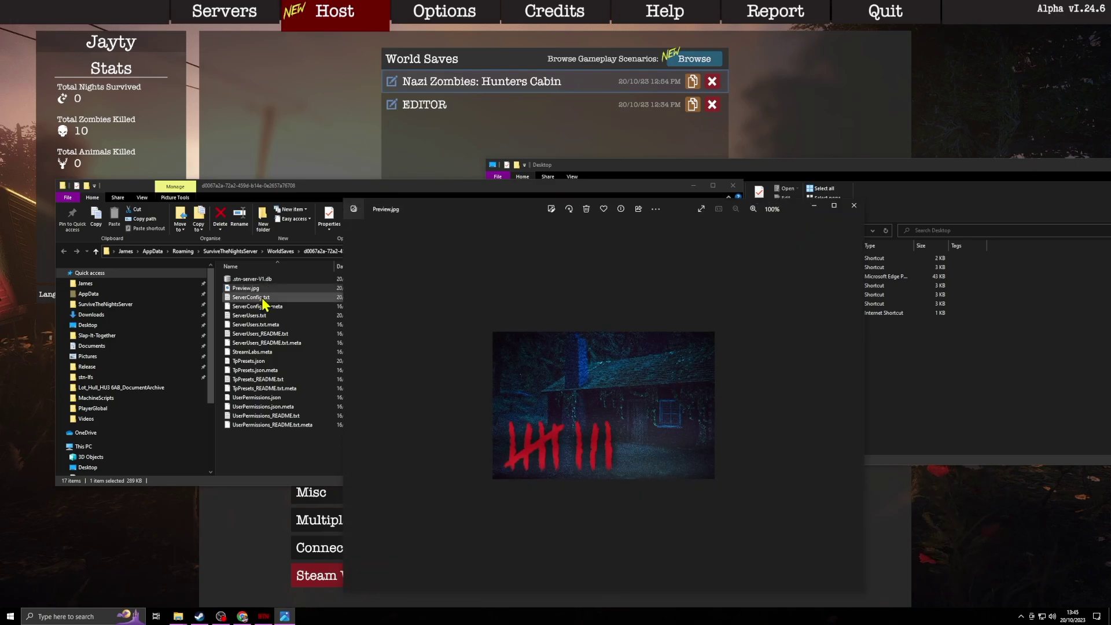
click(854, 205)
drag(869, 167, 661, 165)
click(914, 164)
click(693, 186)
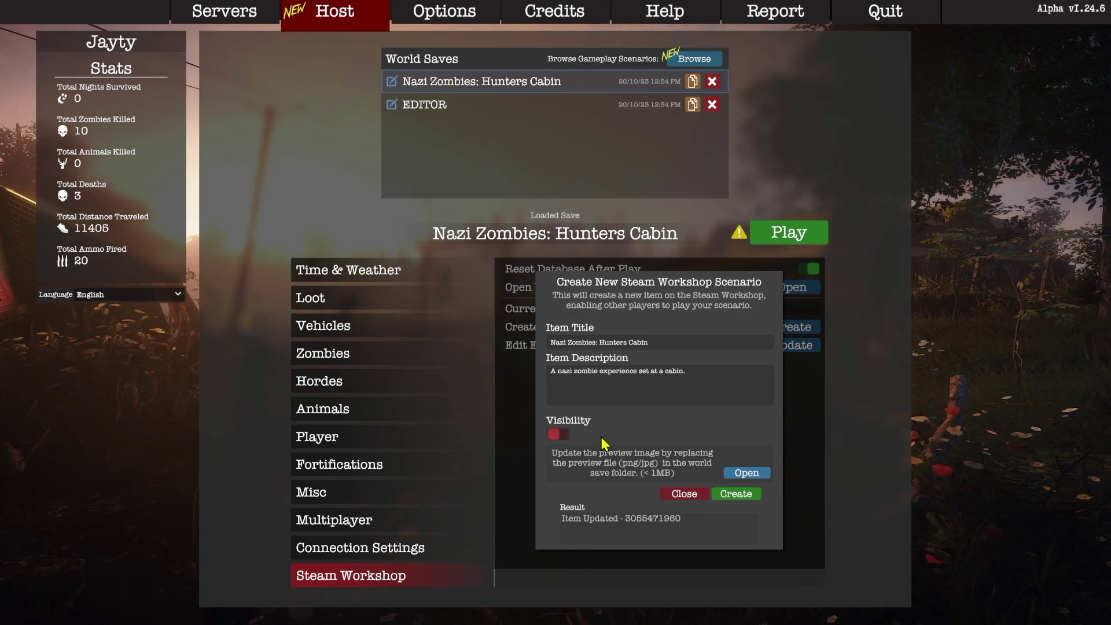
Push the new preview image to the Workshop item as an update
click(685, 494)
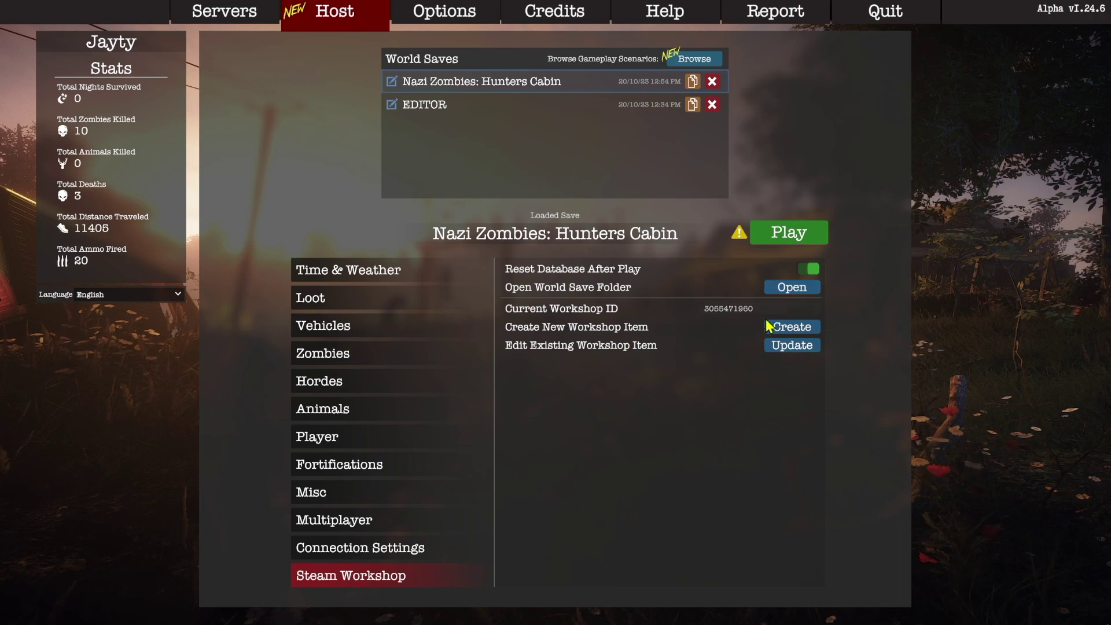
click(800, 345)
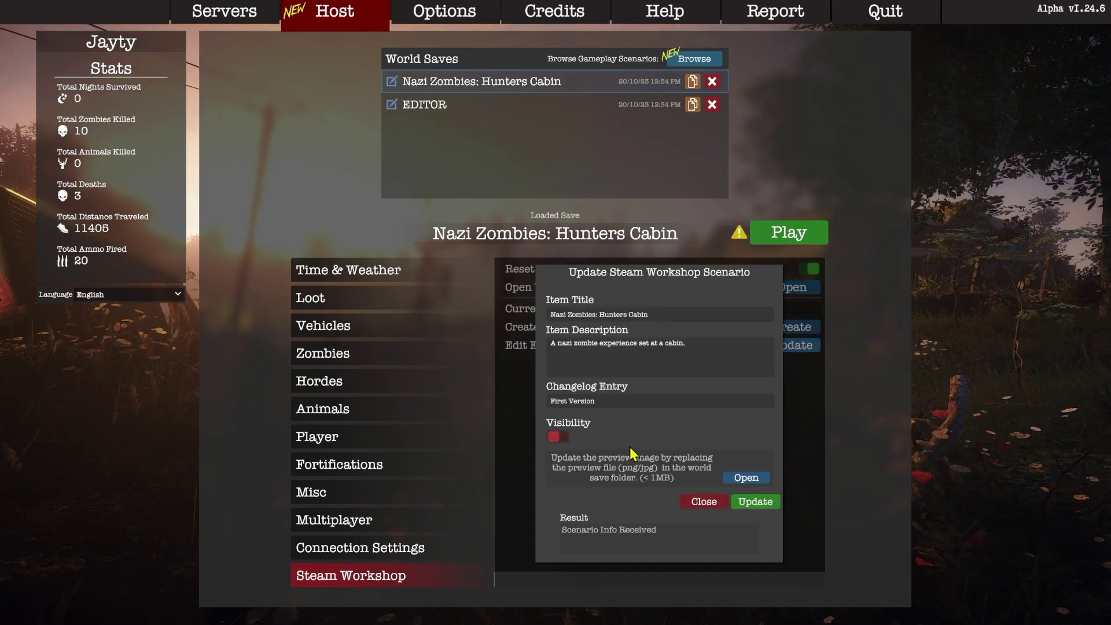
click(773, 501)
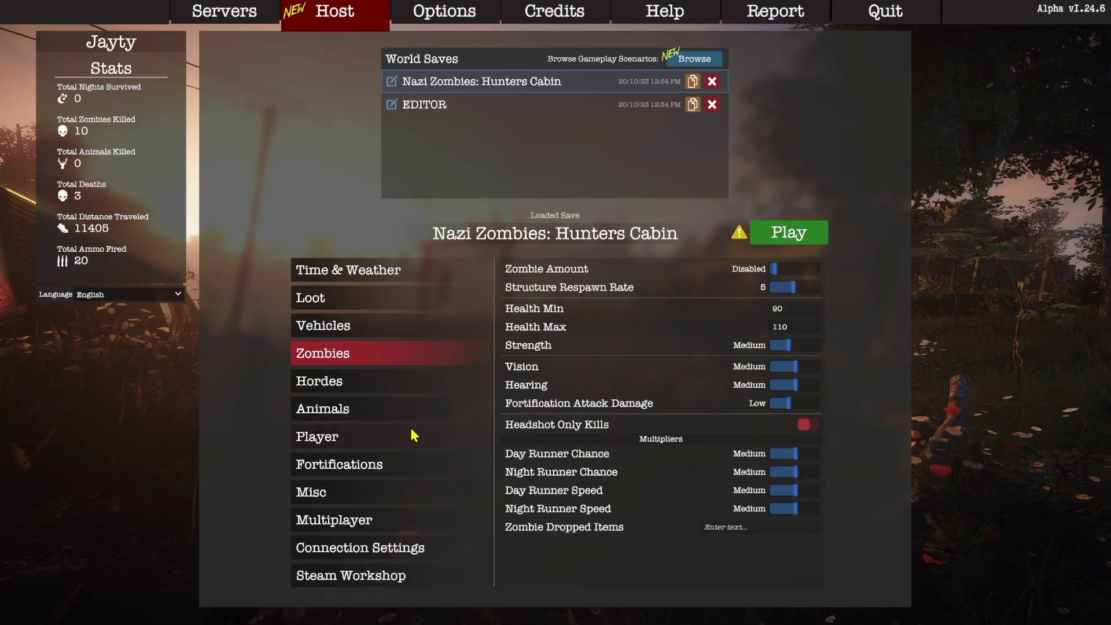
Set hordes to Constant, High runner frequency, Always constant hordes, 60 s delay and 40 s wait
click(308, 383)
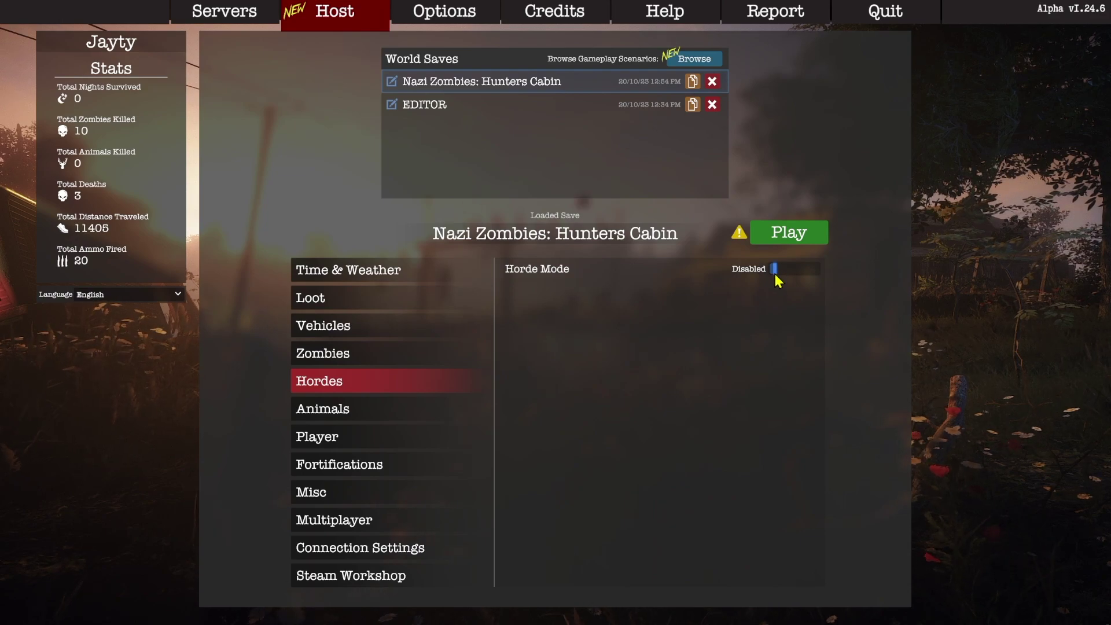
drag(773, 269, 828, 272)
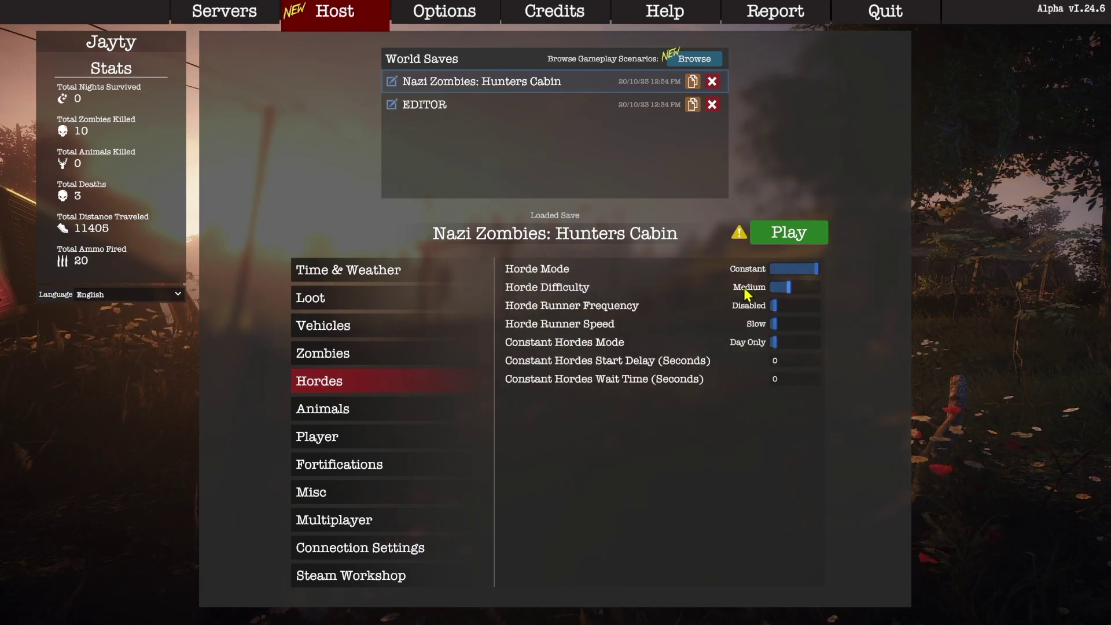
mouse_move(525, 311)
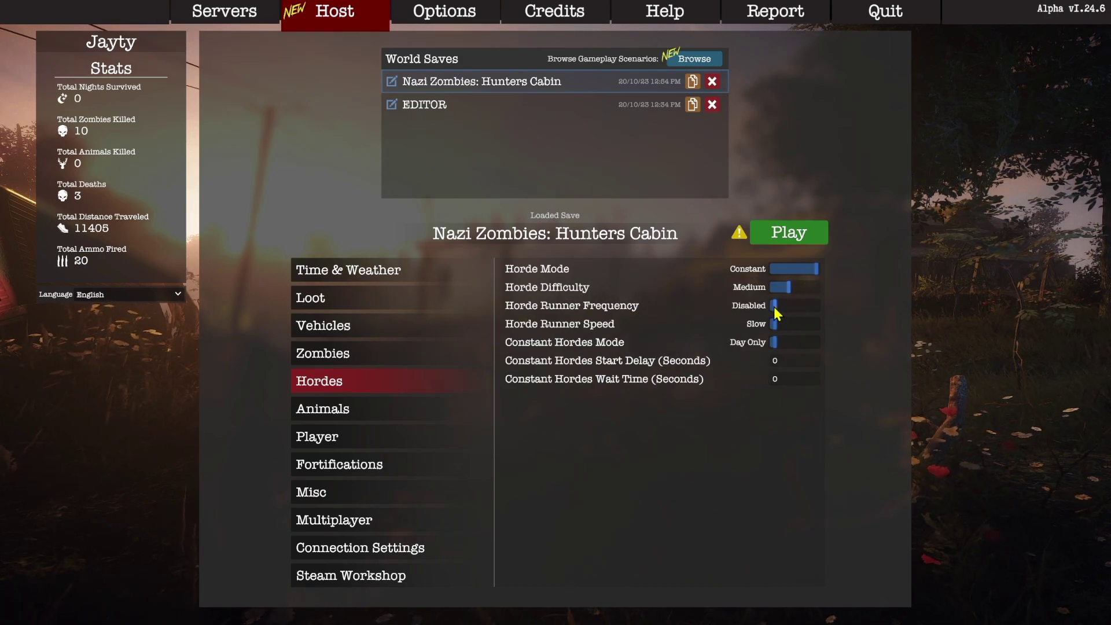
mouse_move(794, 307)
mouse_down()
mouse_move(820, 307)
mouse_move(807, 308)
mouse_up()
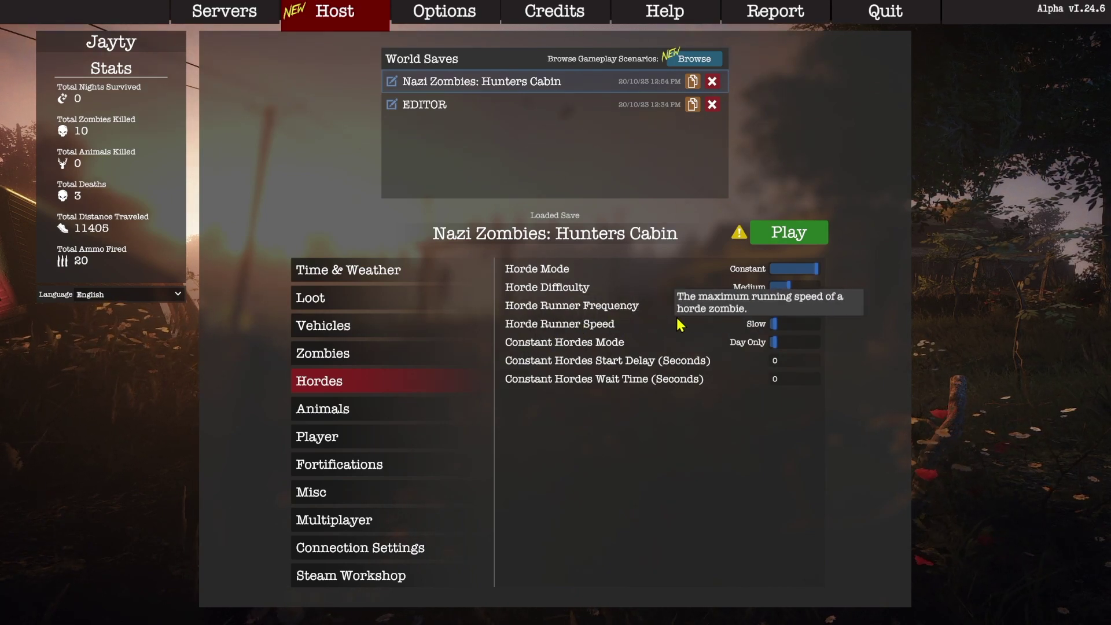
drag(774, 324, 767, 325)
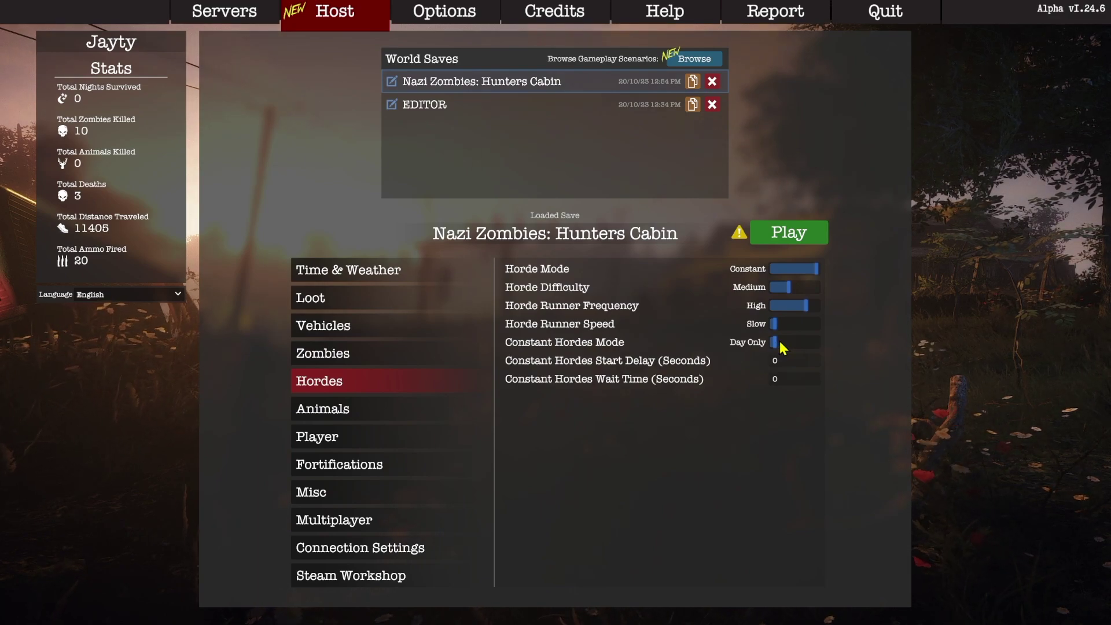
drag(780, 342, 859, 346)
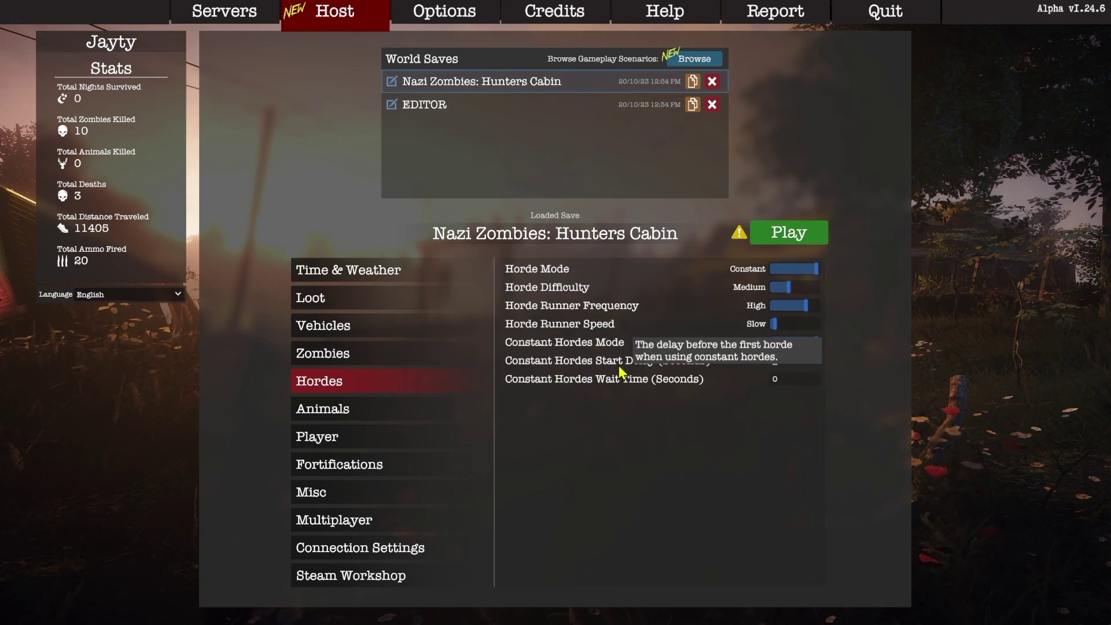
text(60)
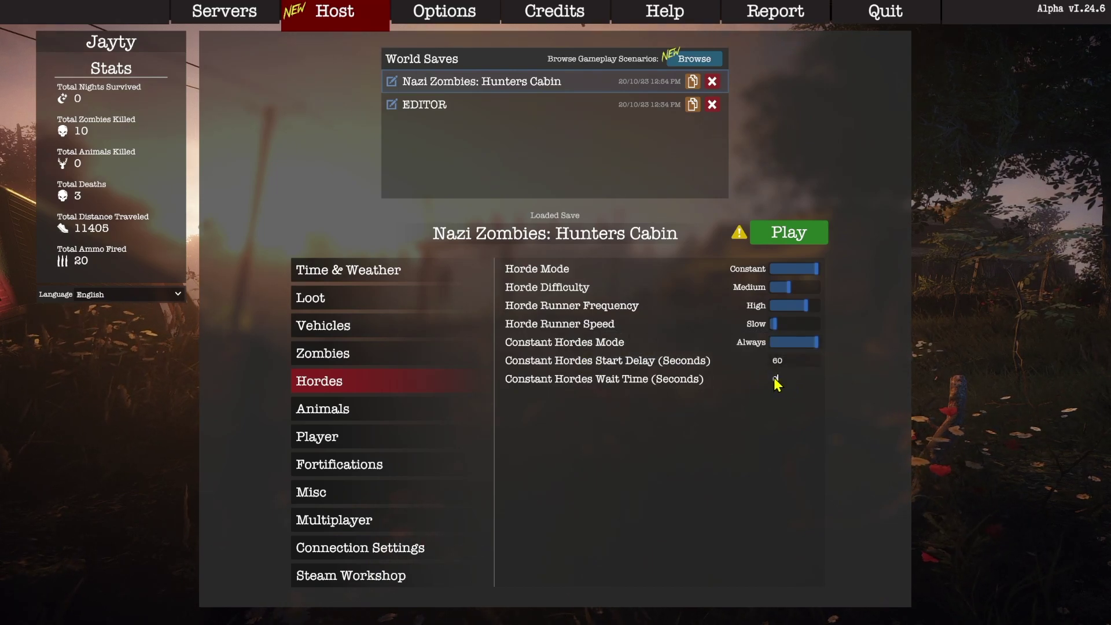
text(60)
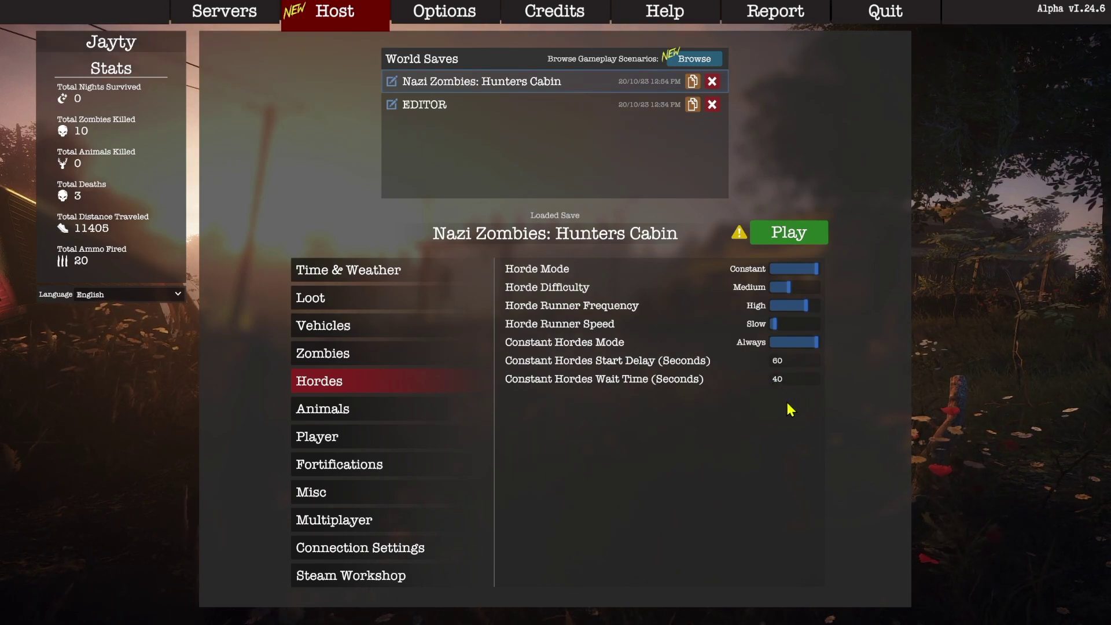
Send another update of the Hunters Cabin Workshop item carrying the new horde settings
click(385, 581)
mouse_move(658, 276)
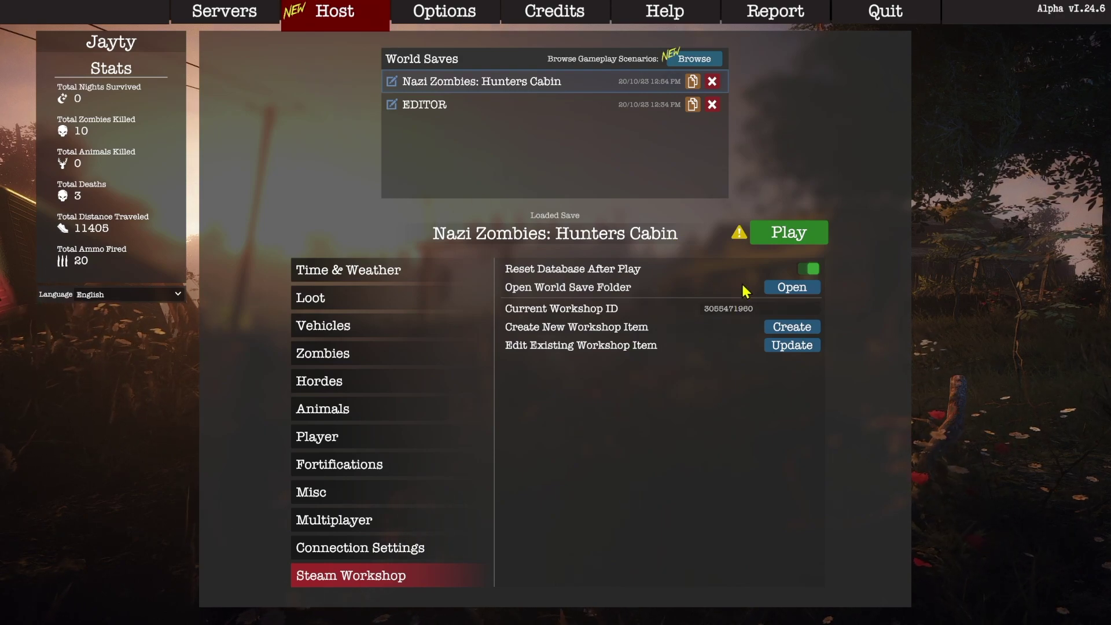
click(797, 347)
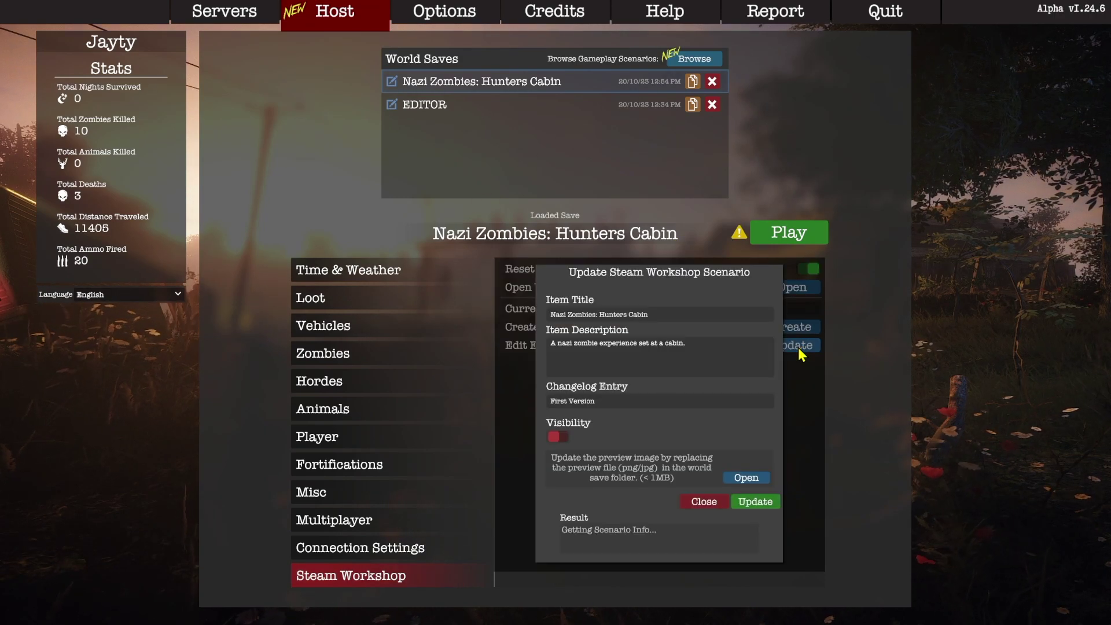
click(751, 501)
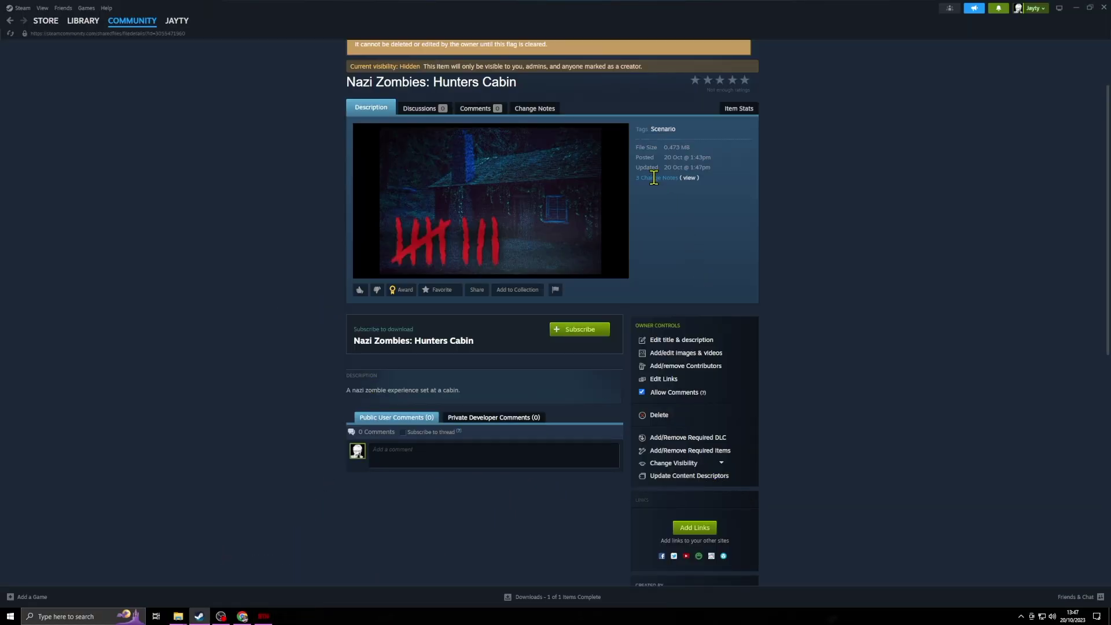
View the item's three change notes in Steam, then return to the game
click(690, 180)
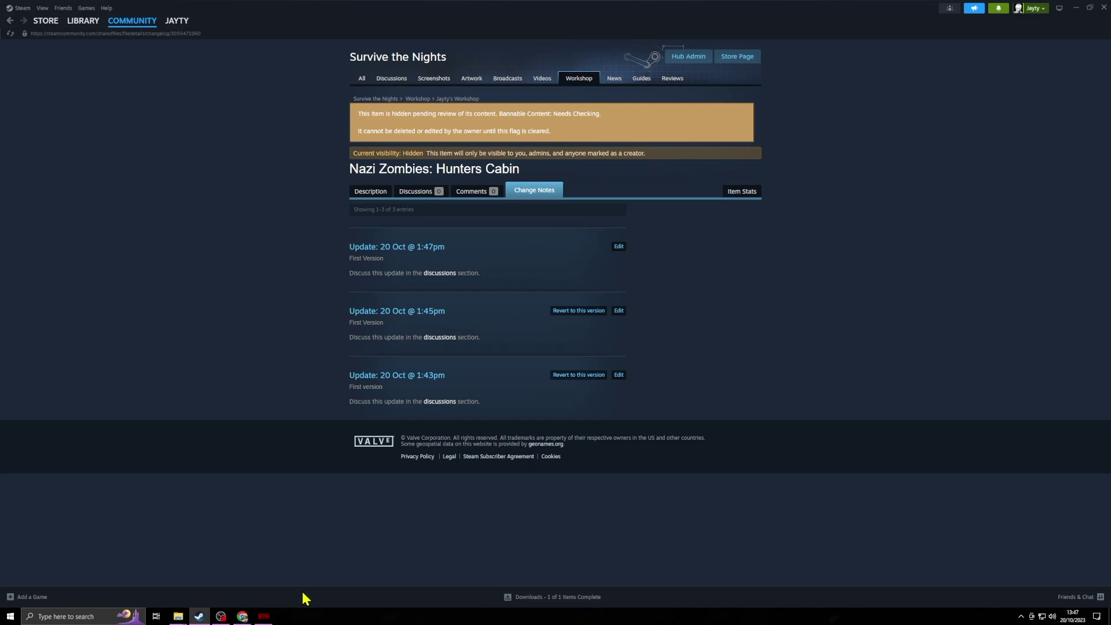
click(260, 618)
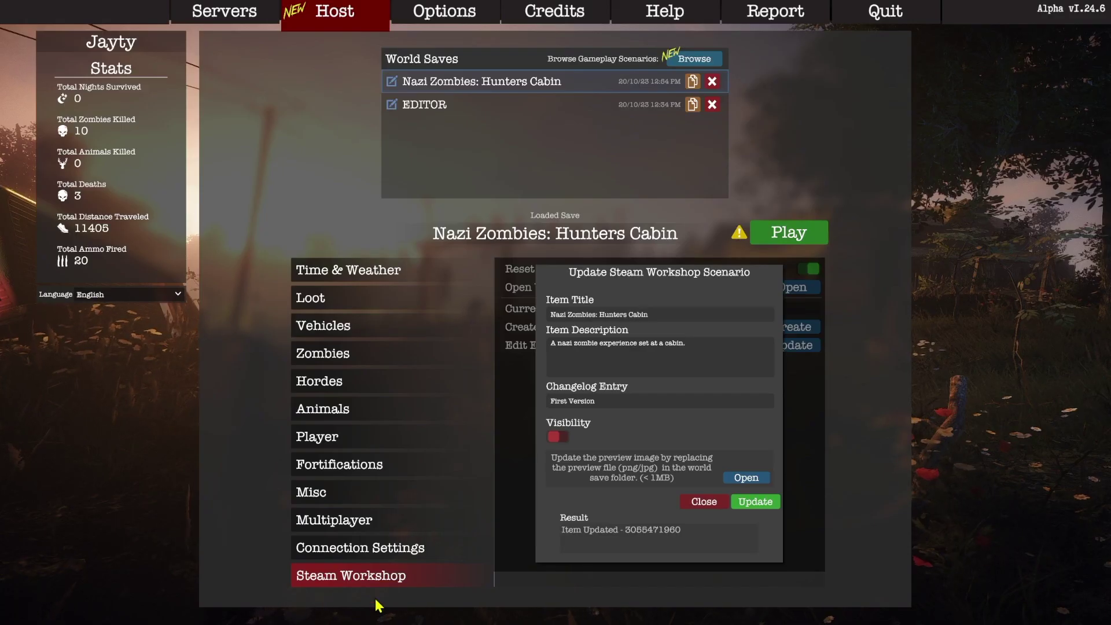
Dismiss the update dialog, walk to the ammo pile, and pick up the shotgun and ammunition
click(707, 506)
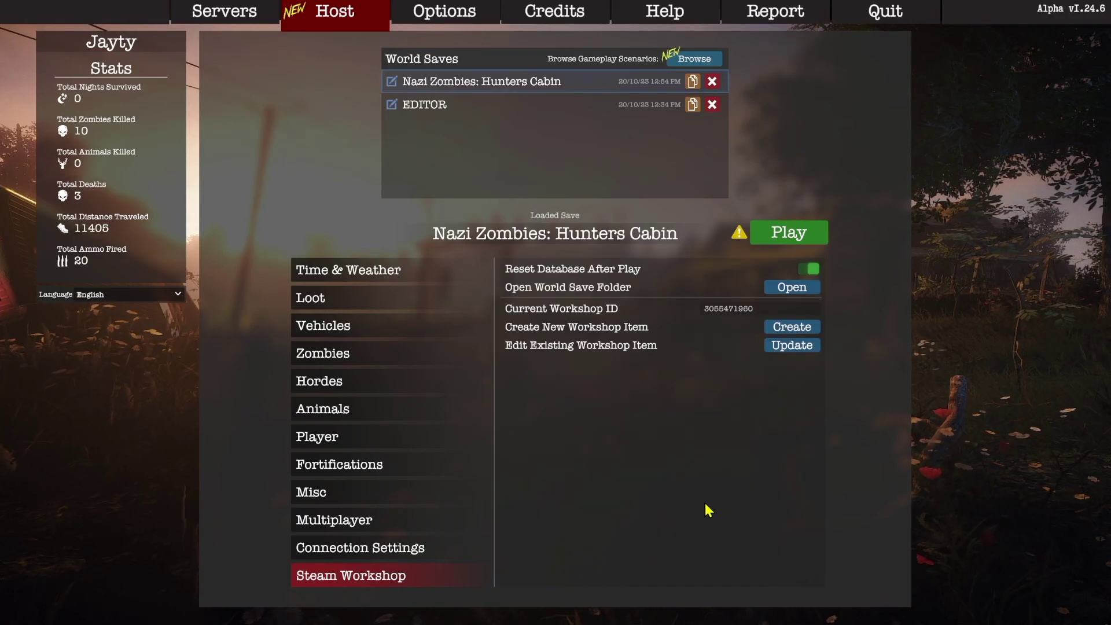
click(790, 287)
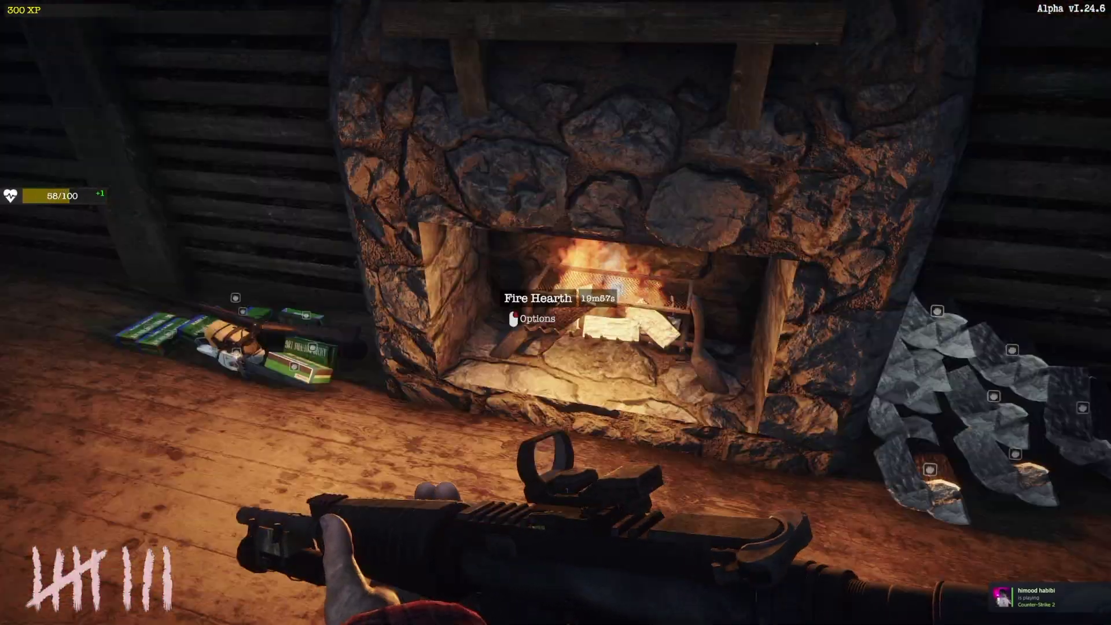
key(w)
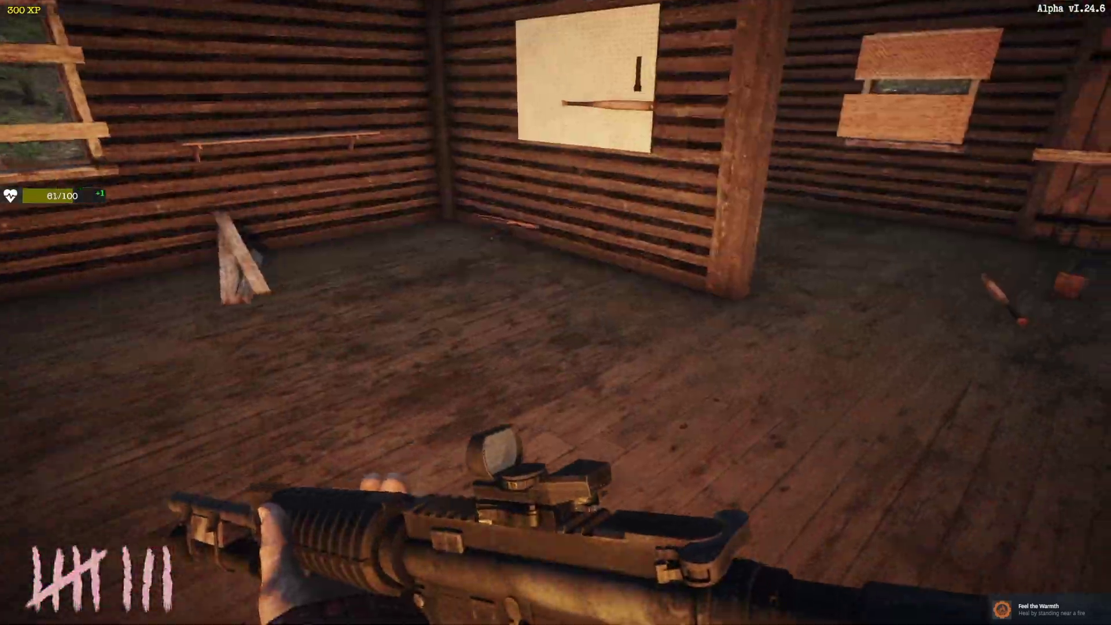
key(w)
key(e)
key(e)
key(e)
key(e)
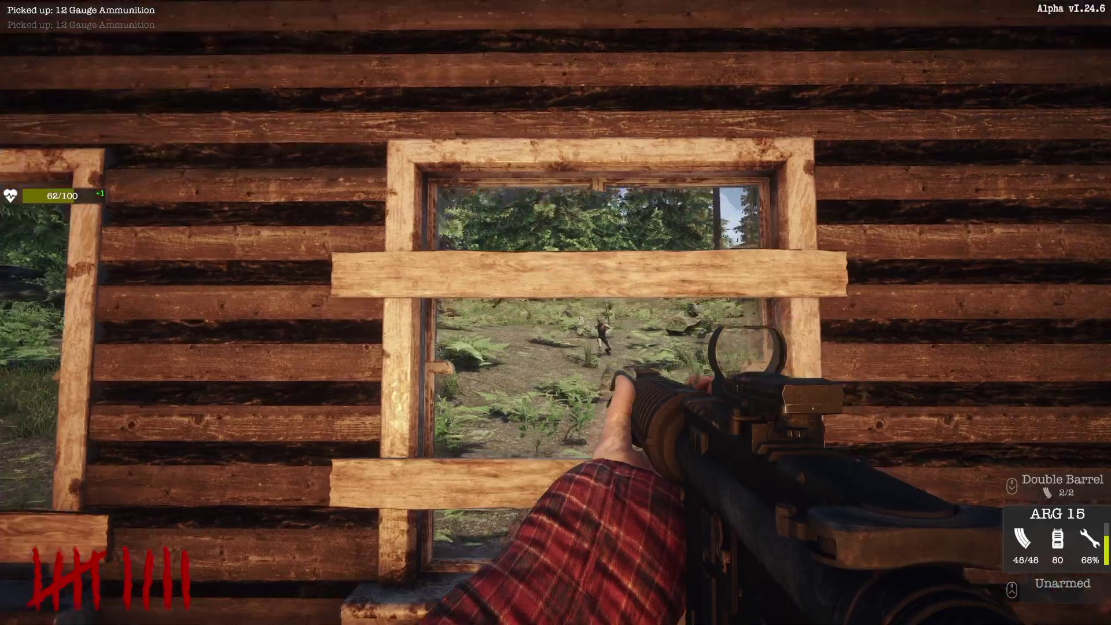
Shoot the zombie at the window, back away, and fire at enemies outside the barred window
click(556, 313)
click(555, 312)
key(s)
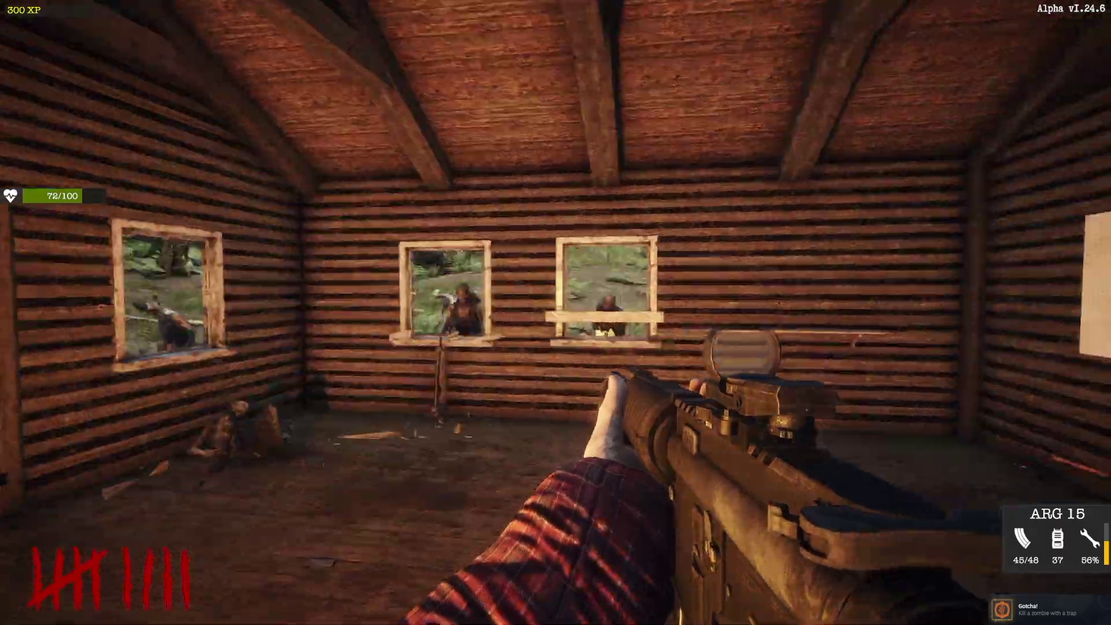
right_click(556, 313)
click(555, 312)
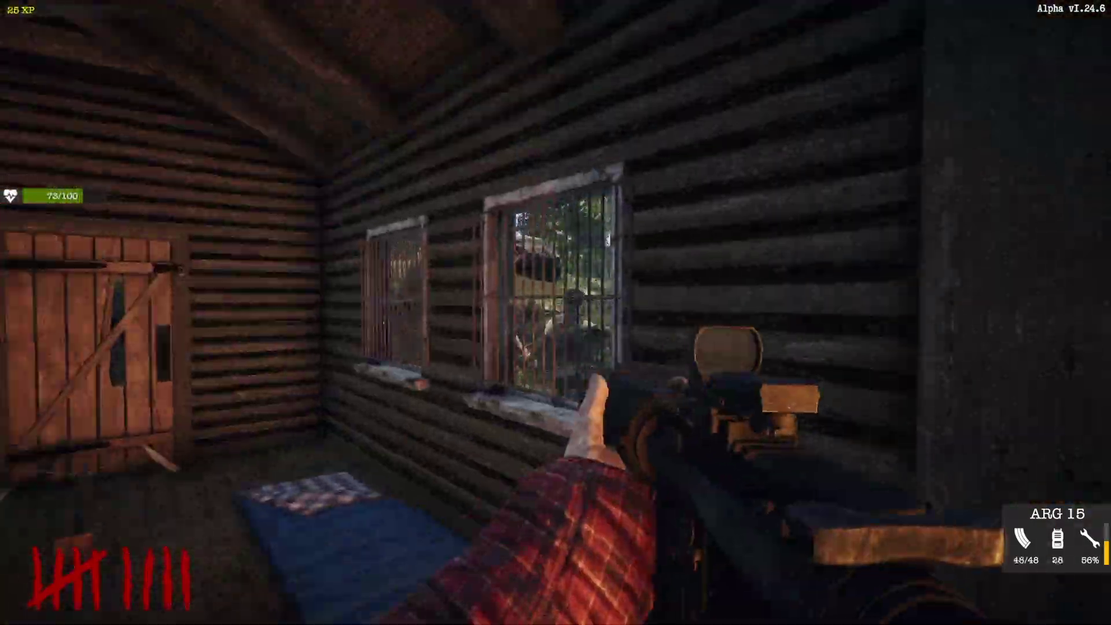
right_click(556, 312)
click(556, 312)
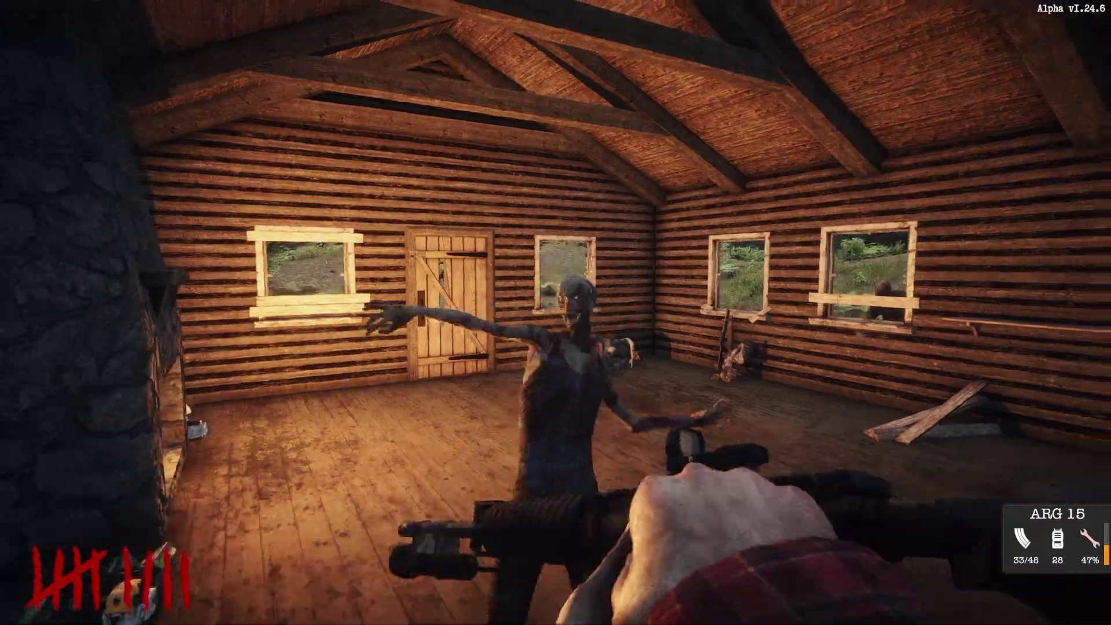
Keep shooting the window zombie, reload the rifle, and fire at the charging zombies until killed
right_click(556, 312)
click(556, 312)
click(556, 313)
key(r)
right_click(555, 312)
right_click(555, 313)
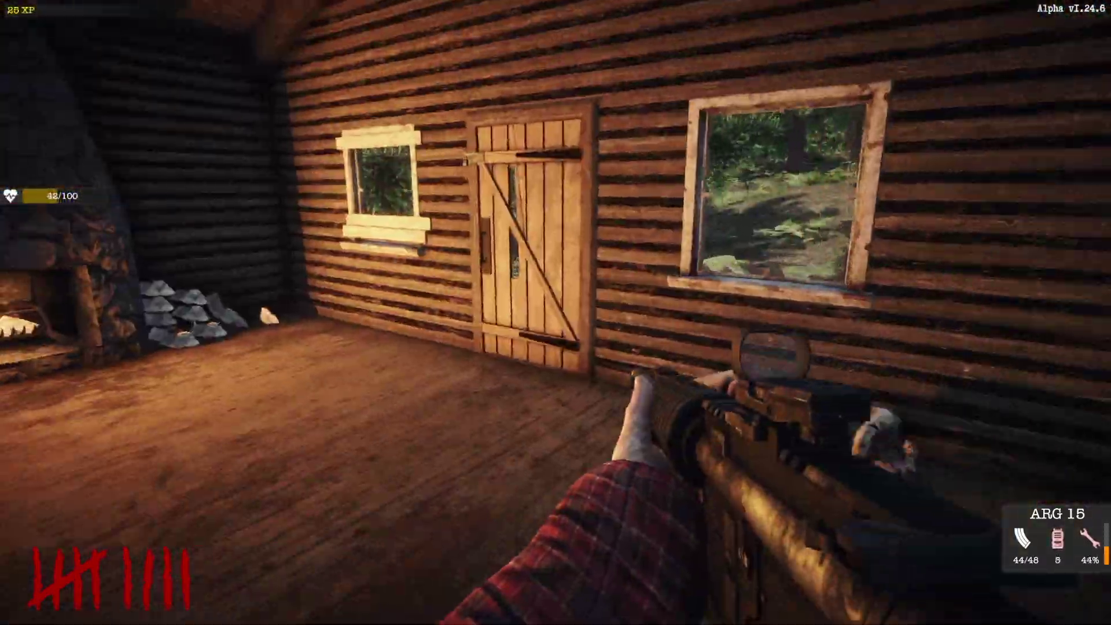
right_click(555, 313)
click(555, 312)
click(556, 312)
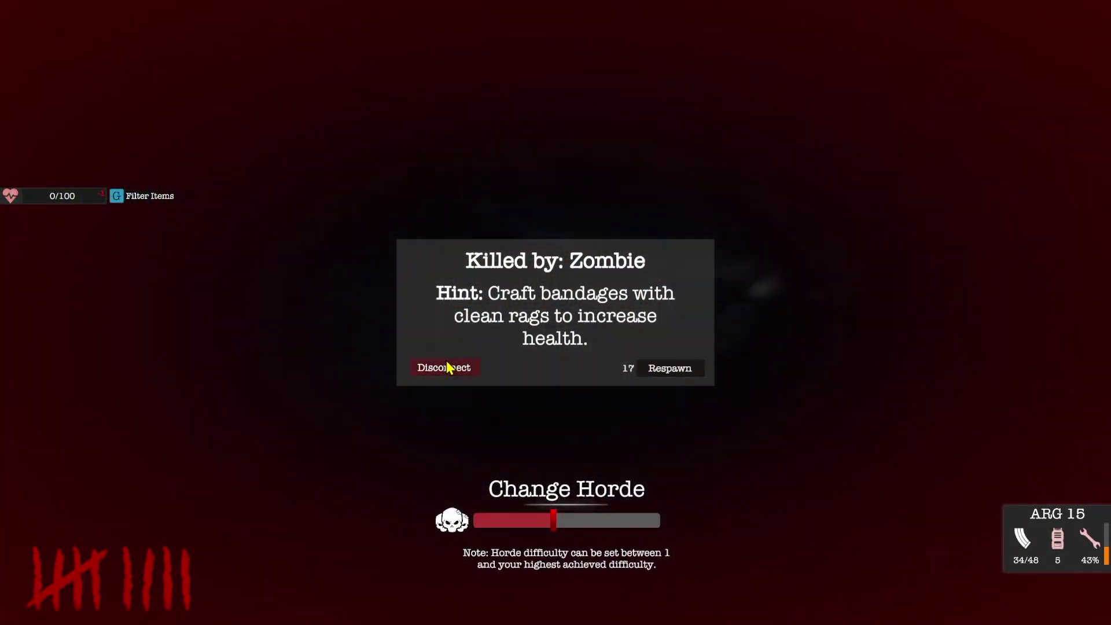
Disconnect from the failed run and return to the main menu
click(449, 368)
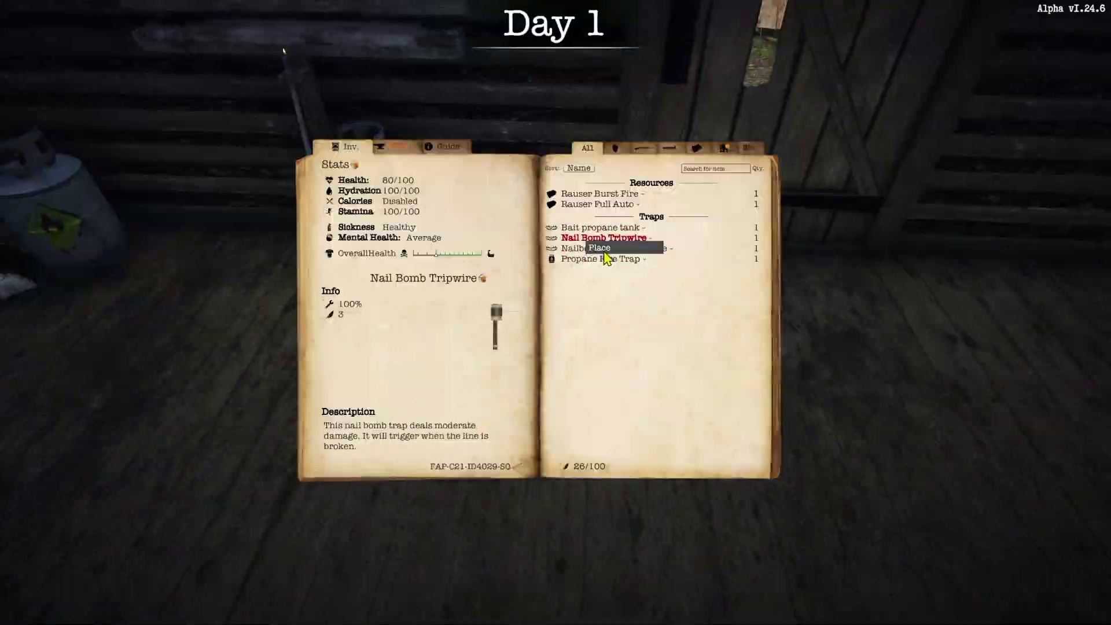
Place the bear trap on the cabin floor and check the nail bomb tripwire's options
click(599, 248)
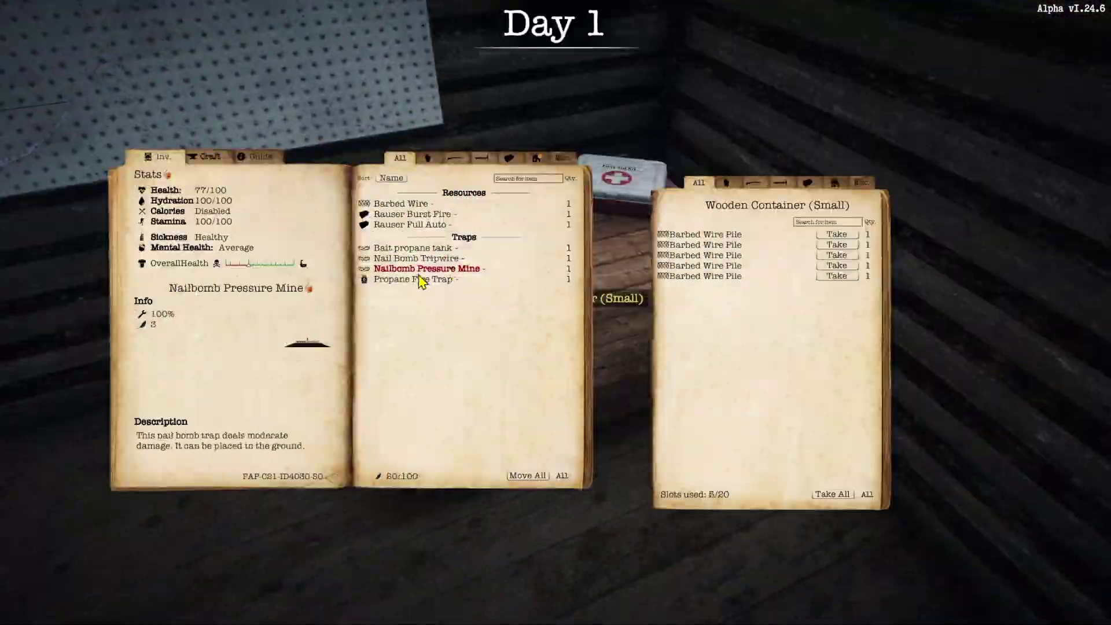
right_click(444, 253)
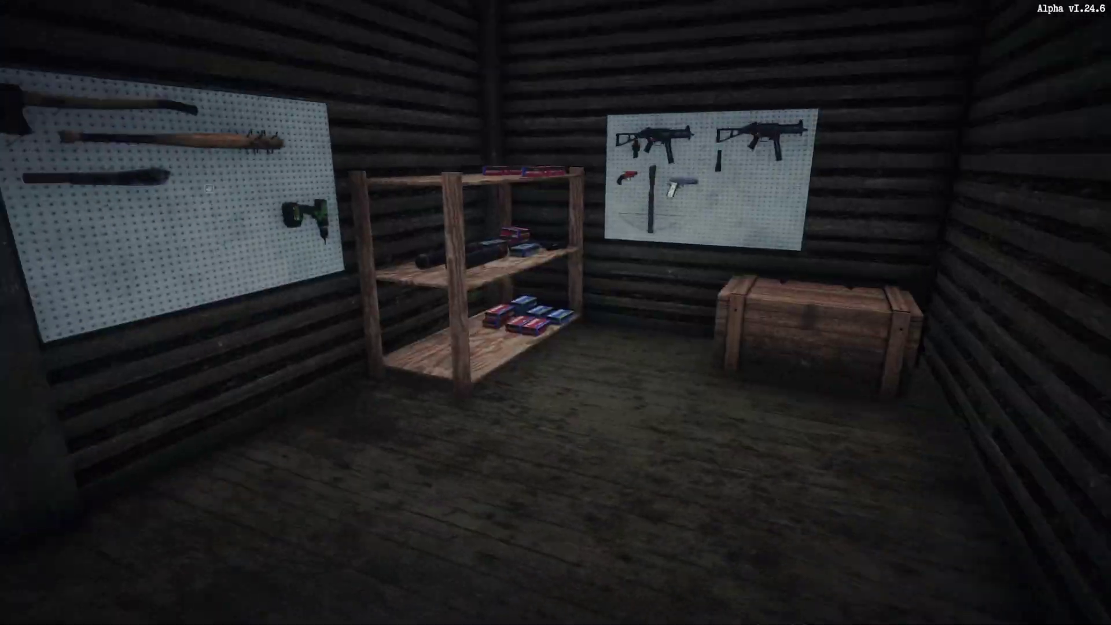
key(s)
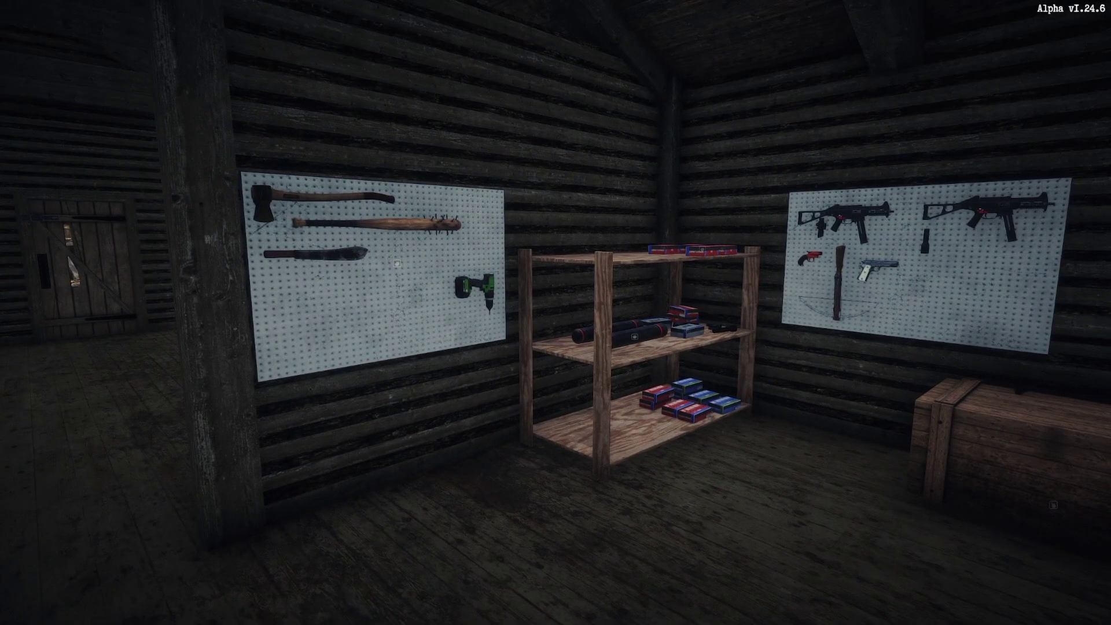
Add player spawn points 'one' and 'two' with /playerspawn add, then pause the game
key(Return)
text(/)
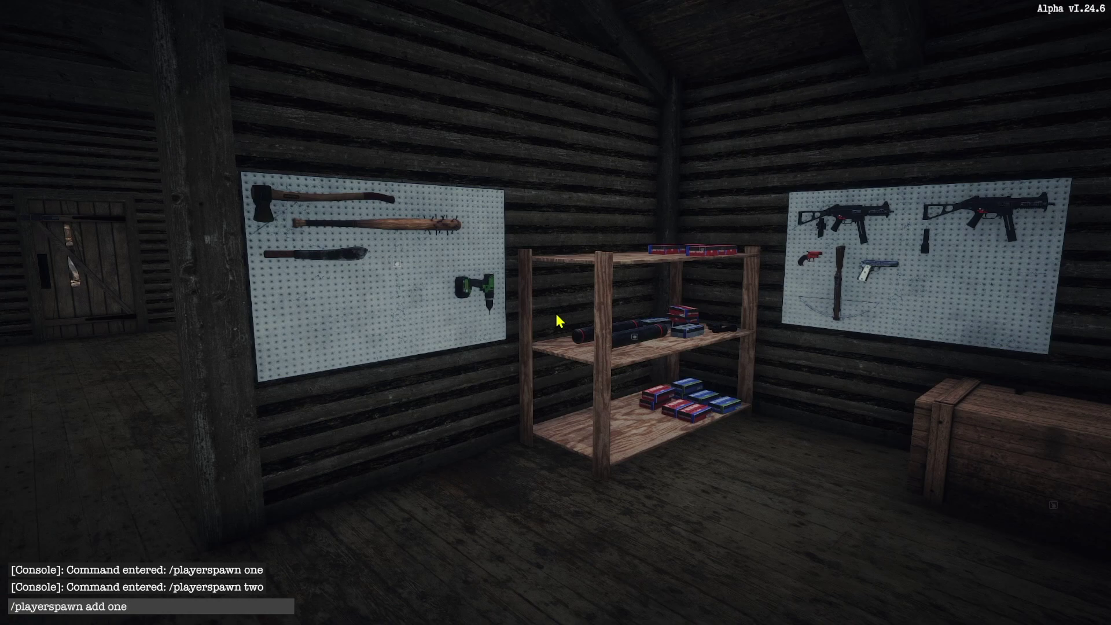
text(playerspawn add one)
key(Return)
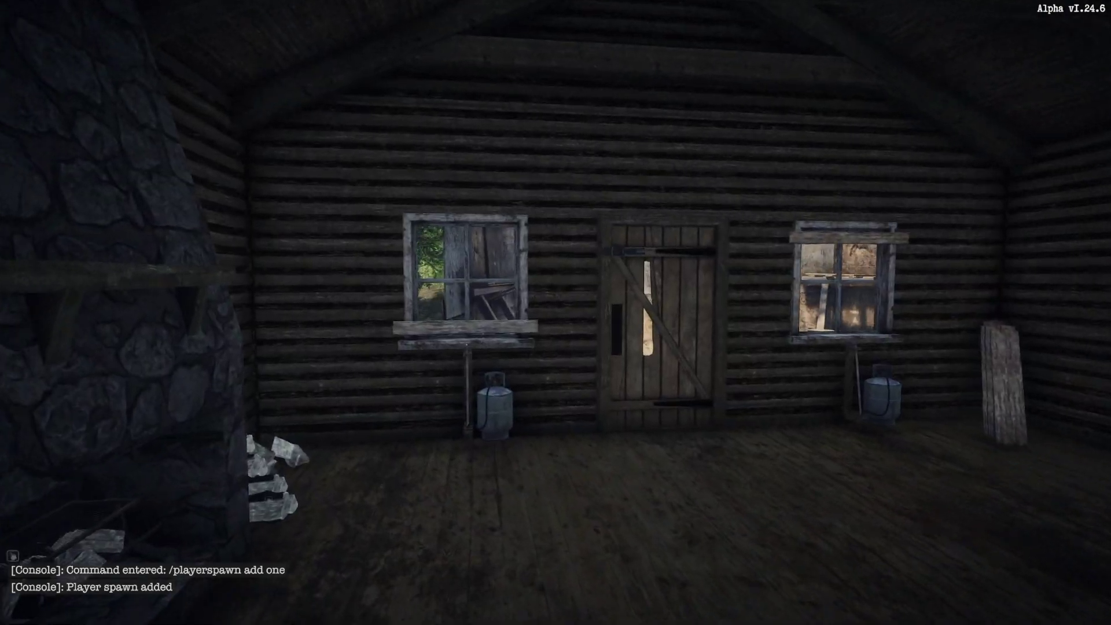
key(Return)
text(/playerspawn add two)
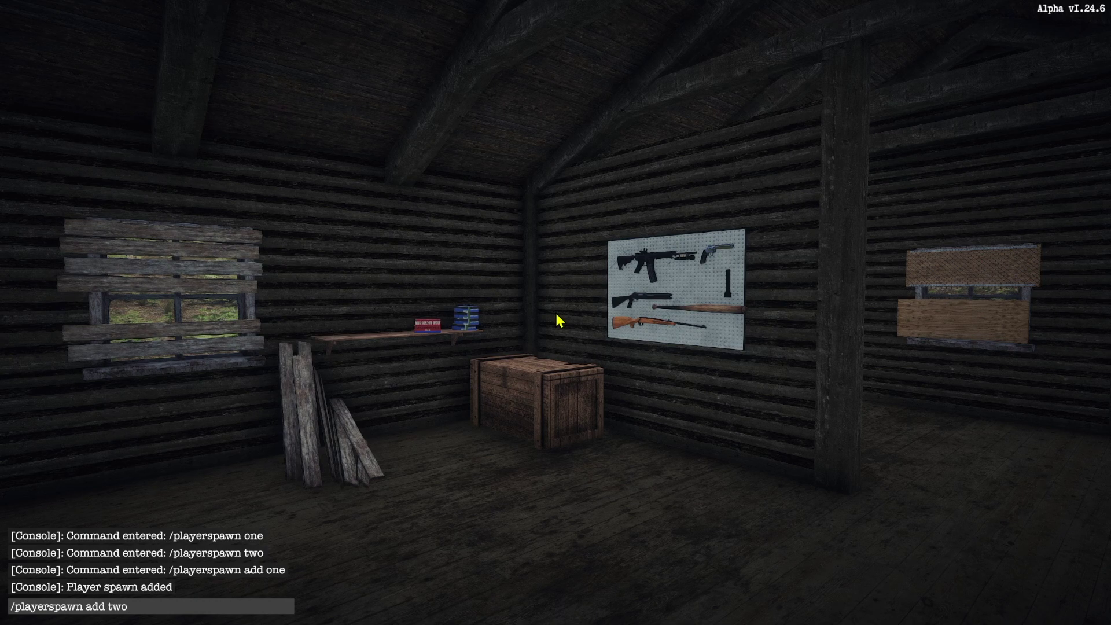
key(Return)
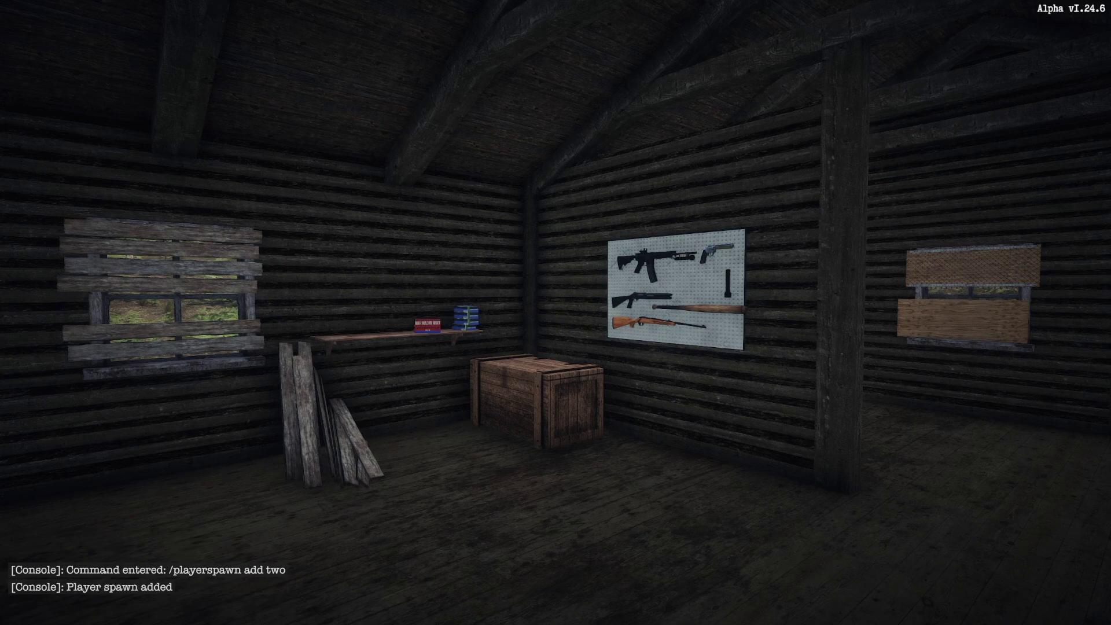
key(Escape)
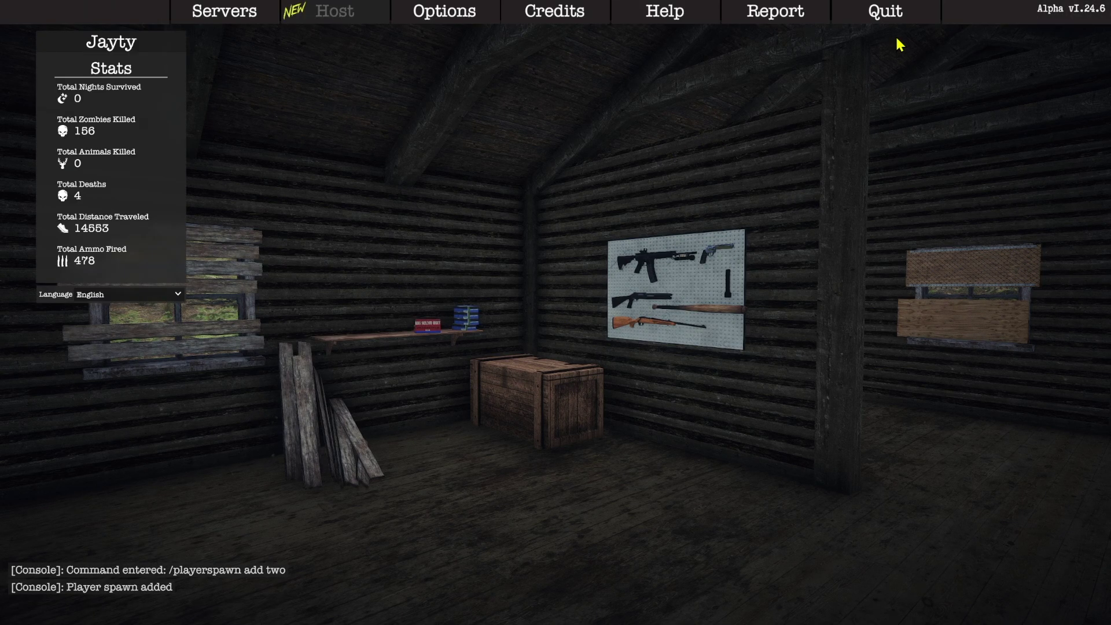
Quit to the main menu, load the Nazi Zombies: Hunters Cabin save under Host, and set Horde Mode to Constant
click(885, 17)
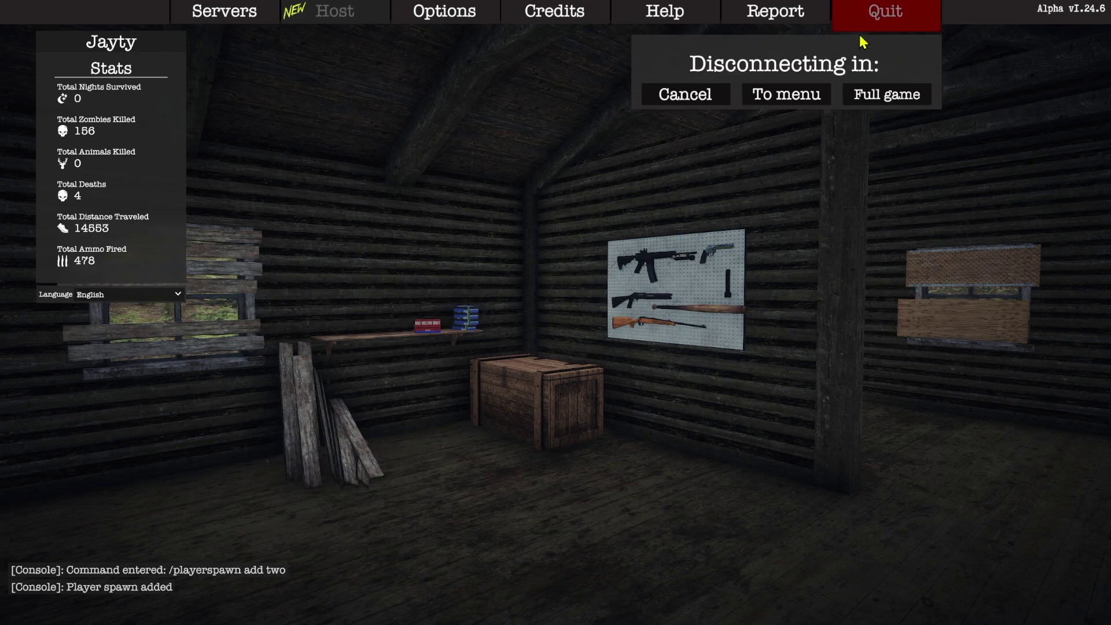
click(790, 91)
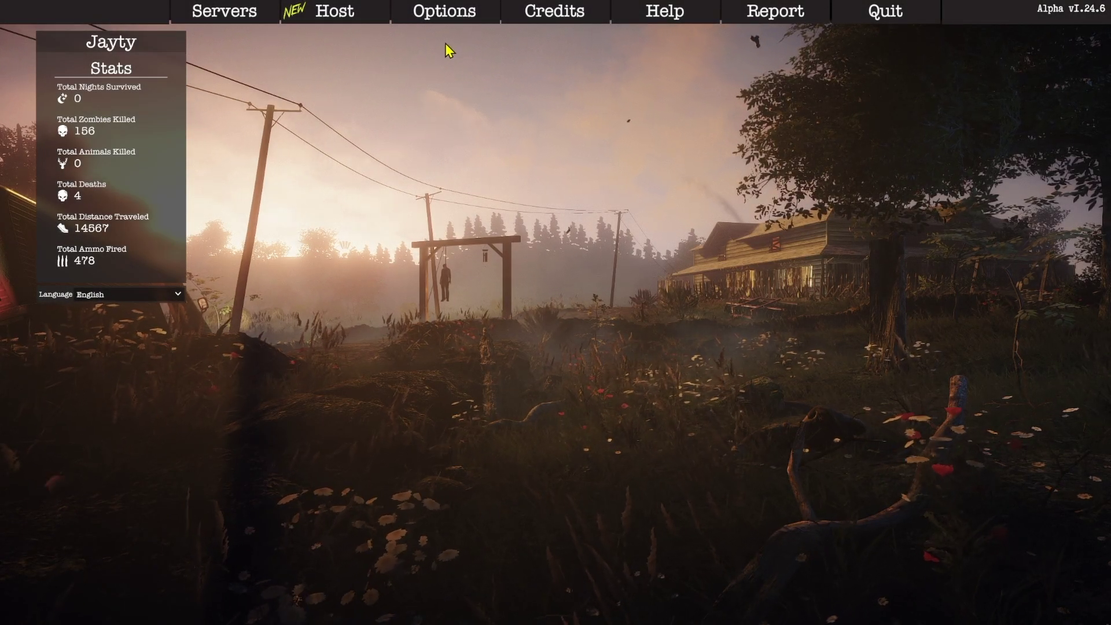
click(357, 22)
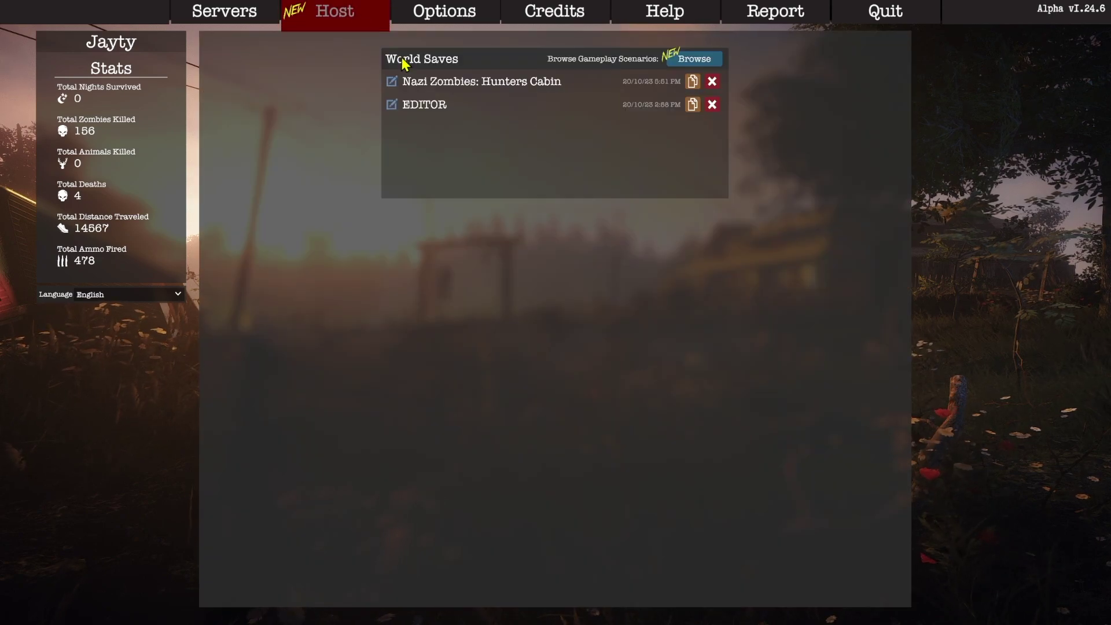
click(448, 84)
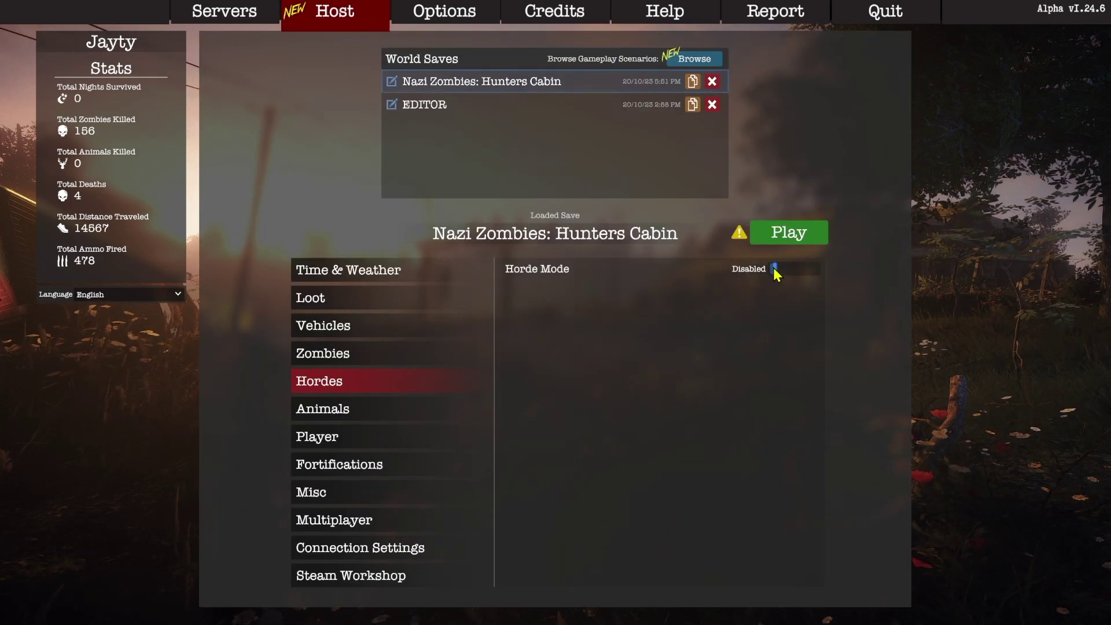
drag(774, 269, 827, 269)
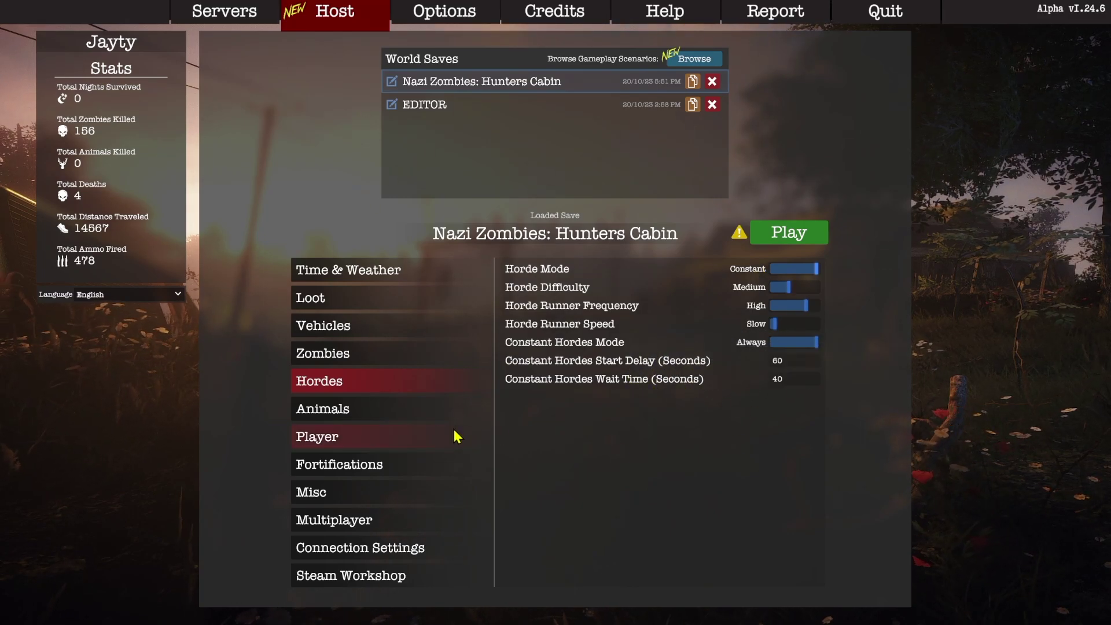
Set Initial Spawn and Respawn Location to Custom, disable Sleeping Bag Respawning, and show Steam Workshop settings
click(337, 442)
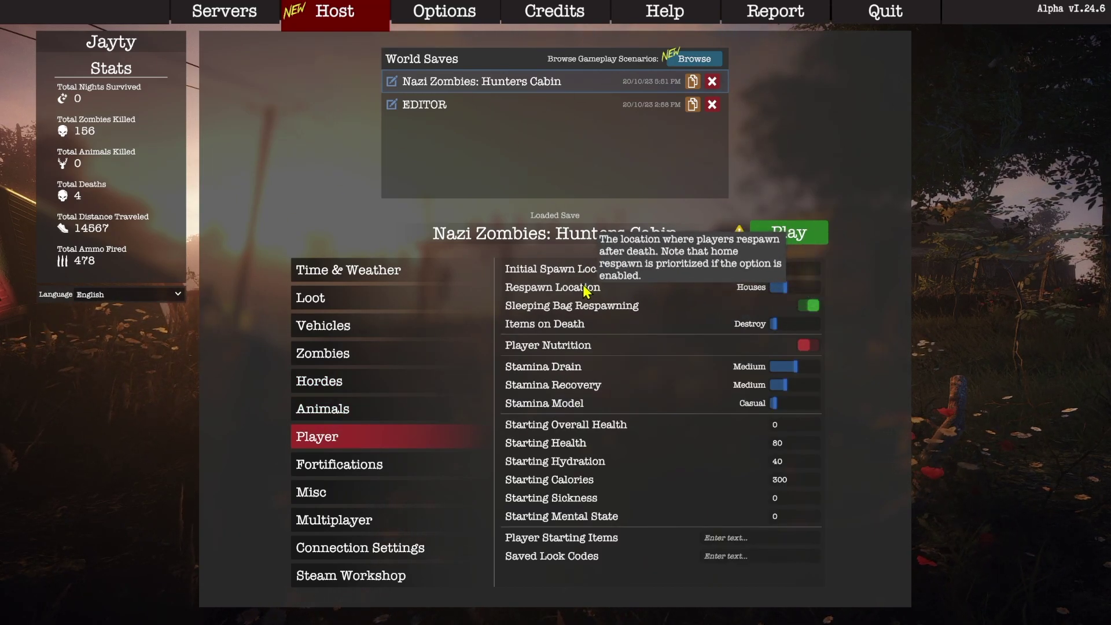
drag(775, 268, 819, 280)
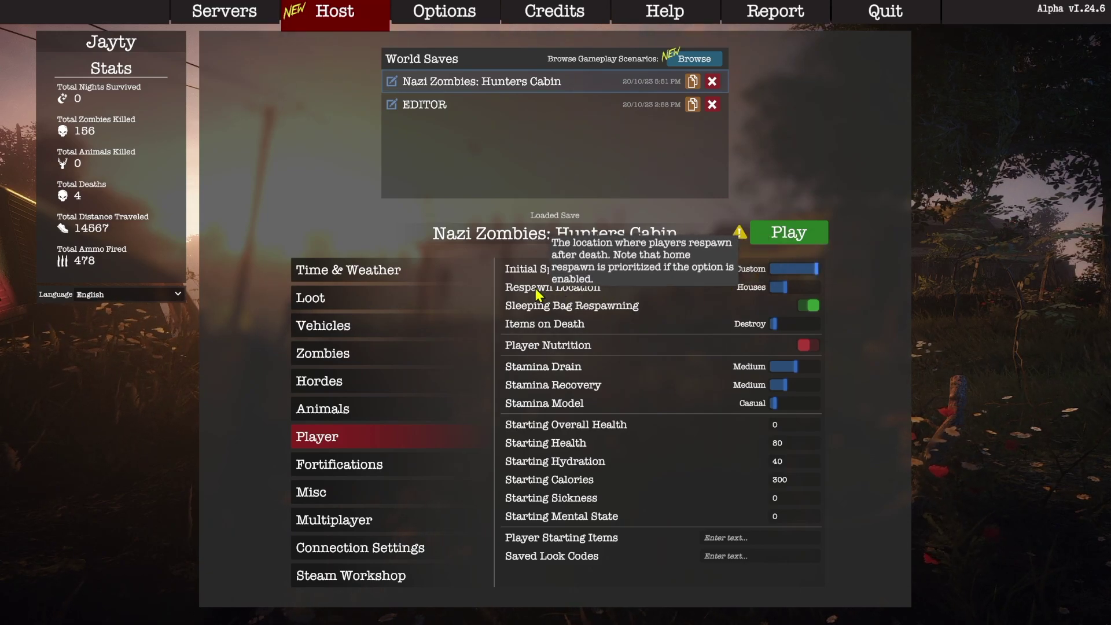
drag(782, 287, 817, 288)
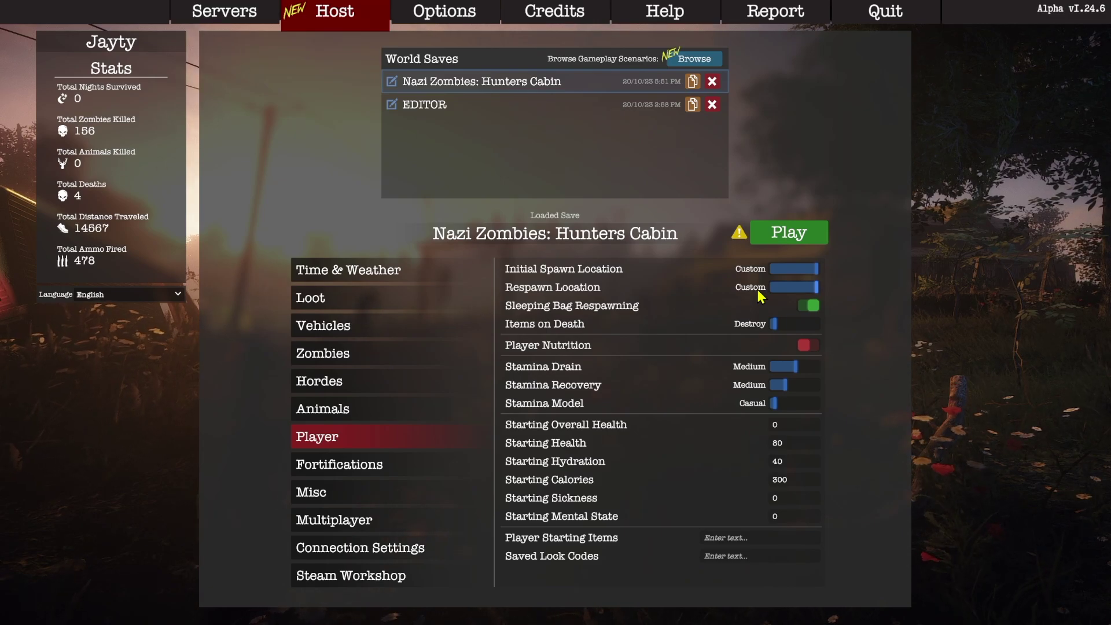
click(810, 307)
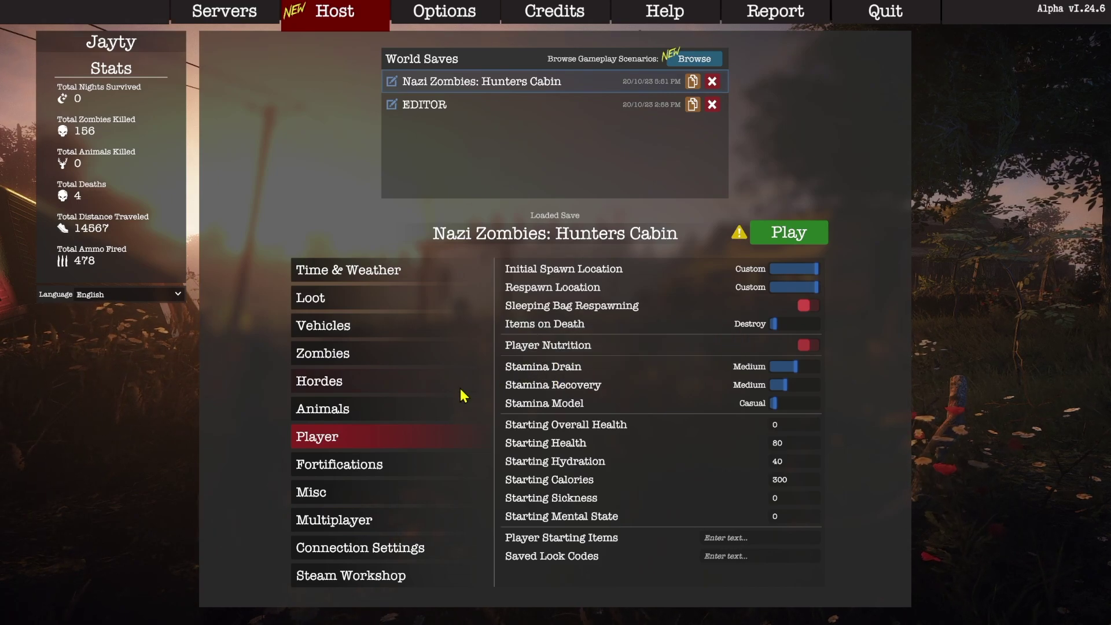
click(345, 575)
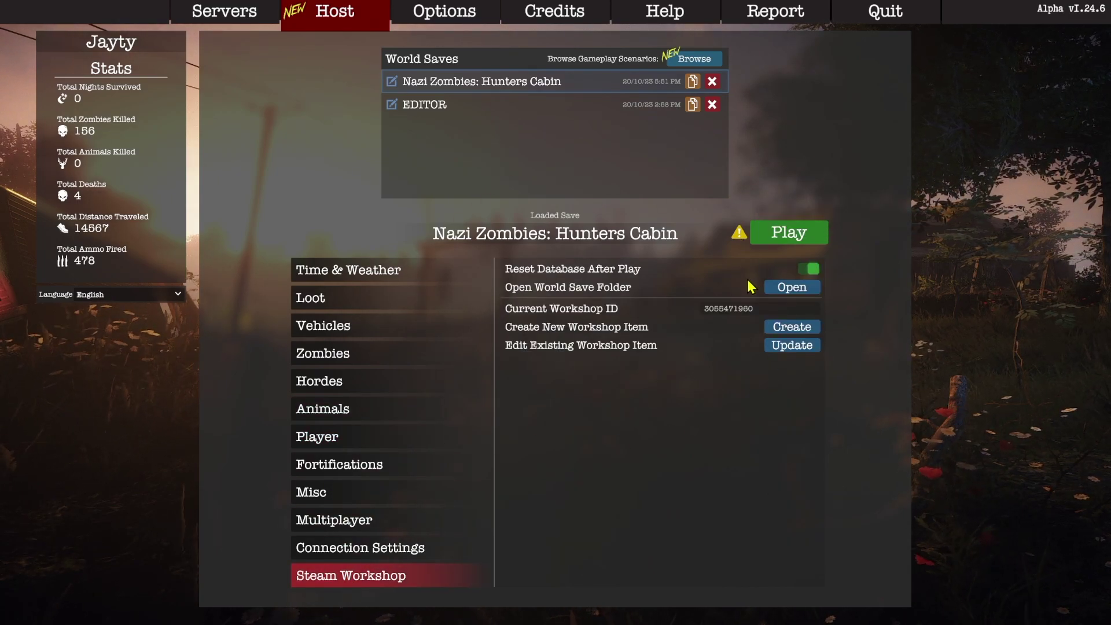
Publish the Hunters Cabin Workshop item update with Visibility on and review its updated Workshop page
click(794, 347)
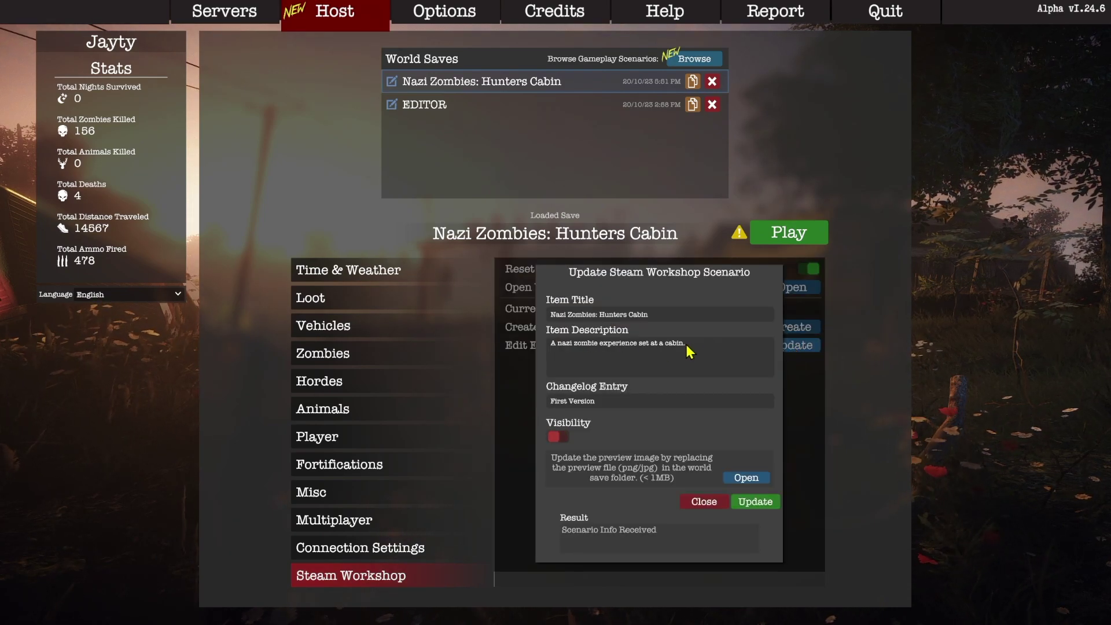
click(564, 356)
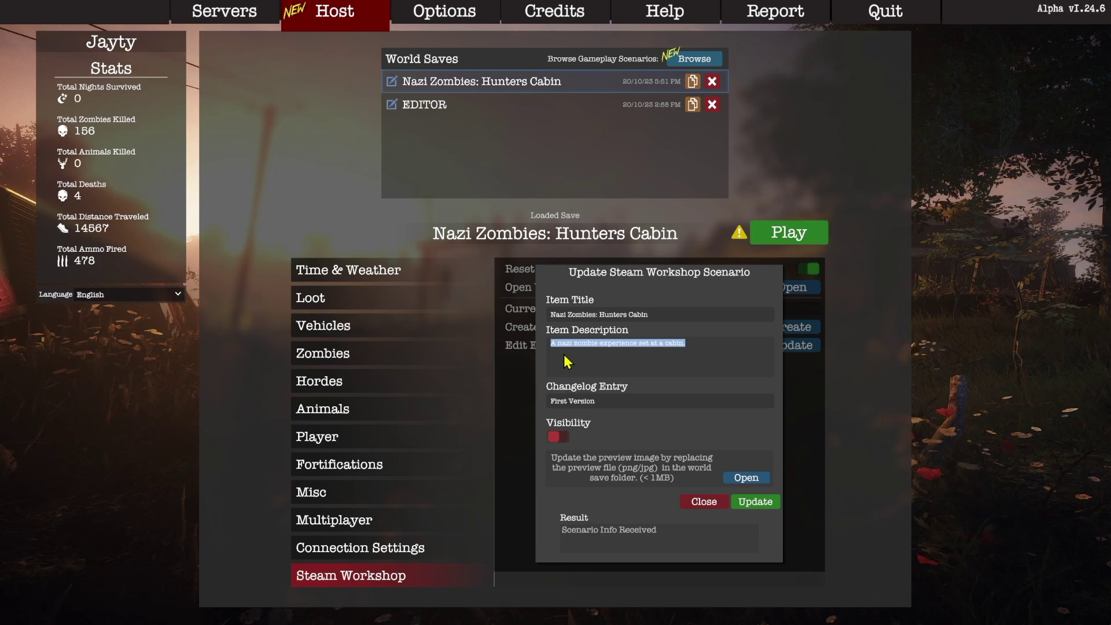
click(561, 438)
click(734, 503)
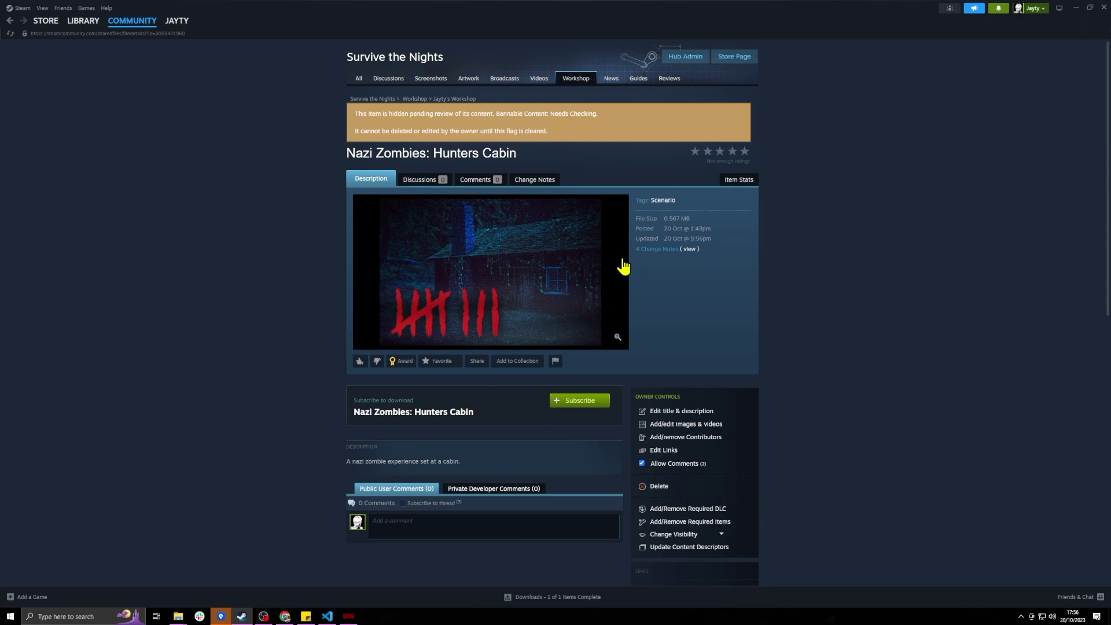
scroll(528, 398, down, 2)
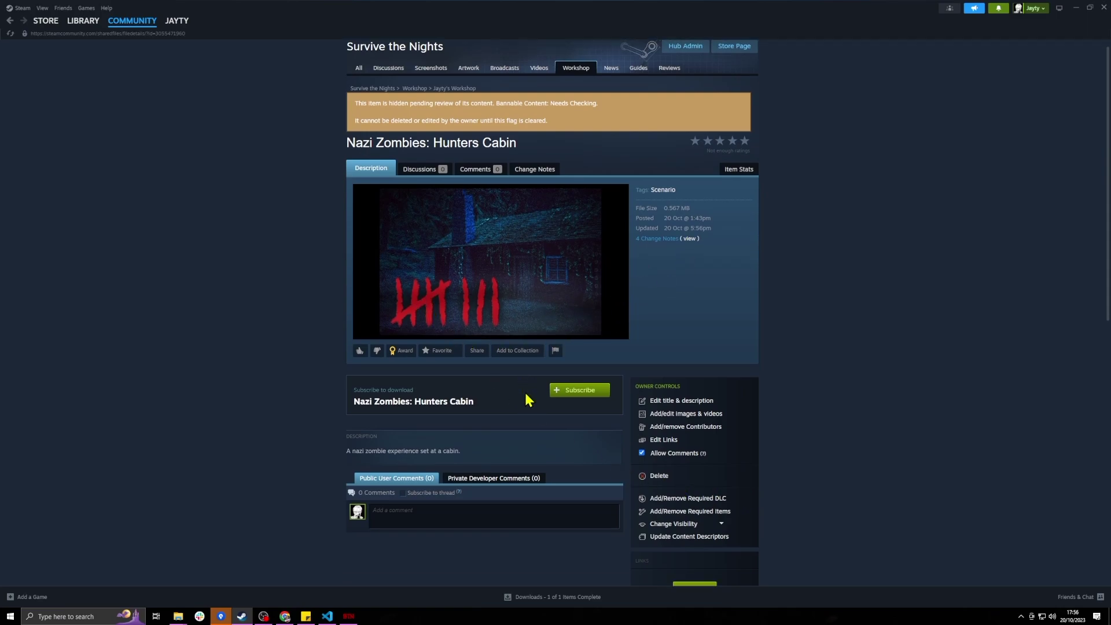
scroll(527, 400, up, 2)
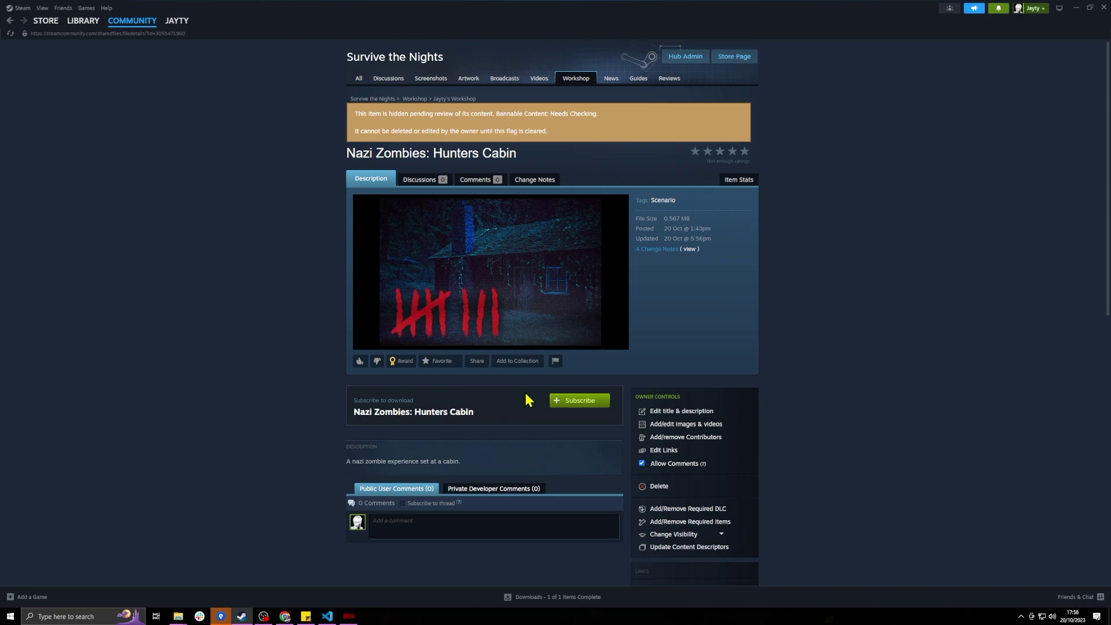